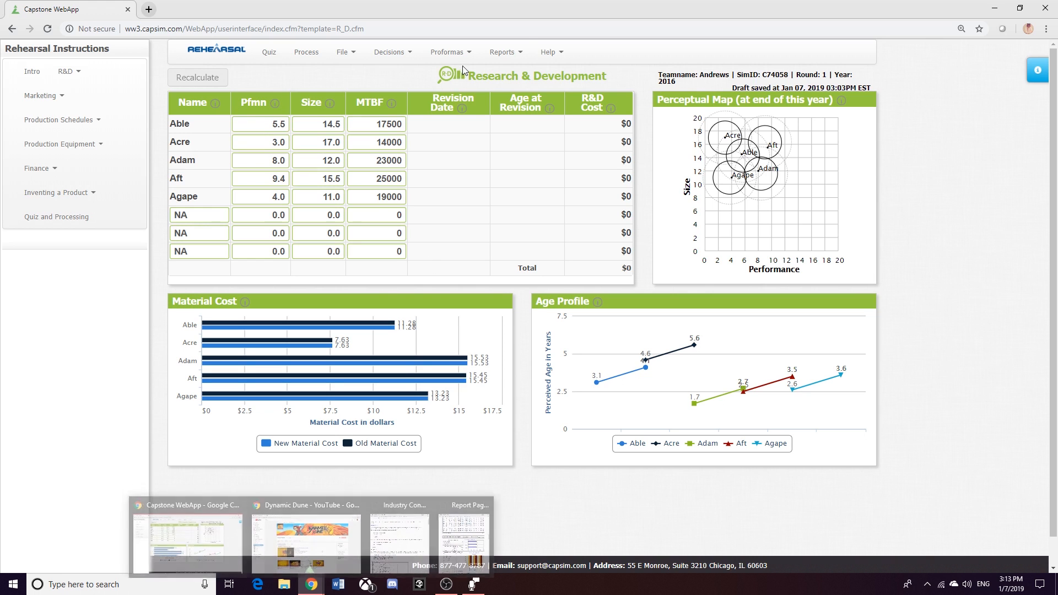
- Bring up the Industry Conditions Report and the Courier report windows side by side
left_click(499, 53)
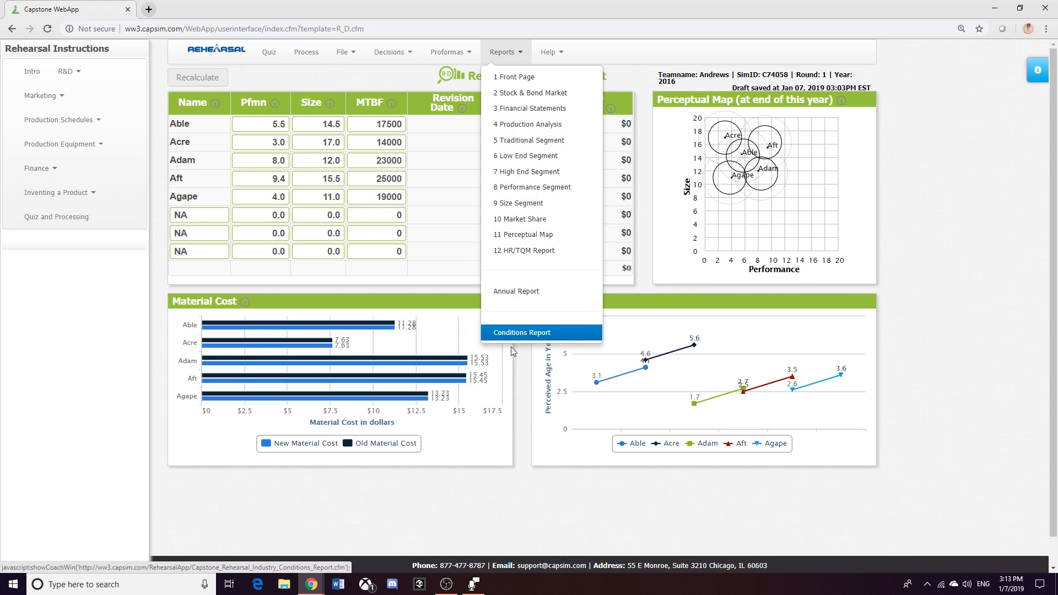
mouse_move(311, 584)
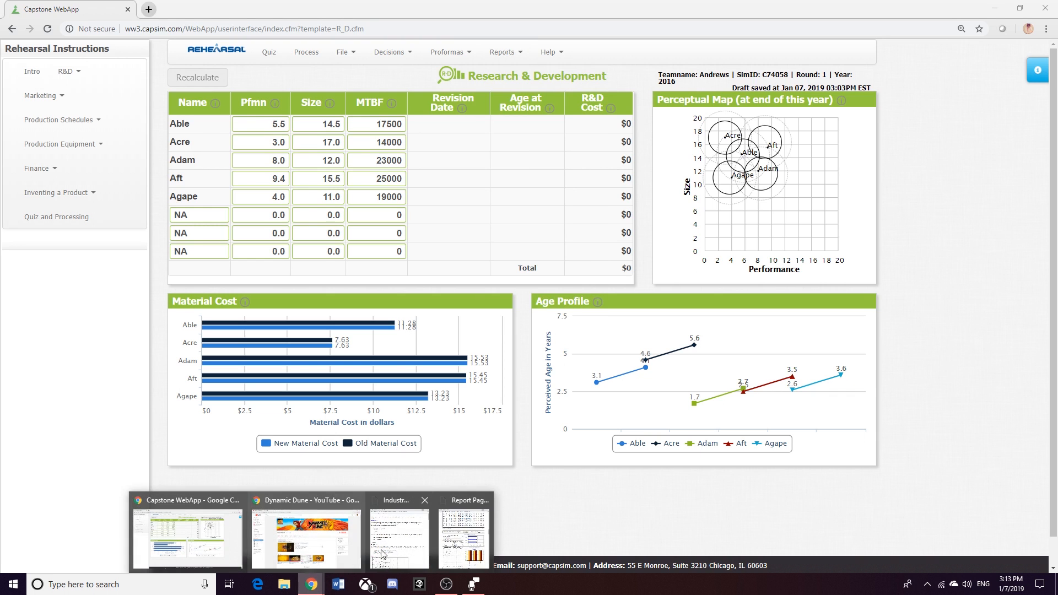
left_click(403, 545)
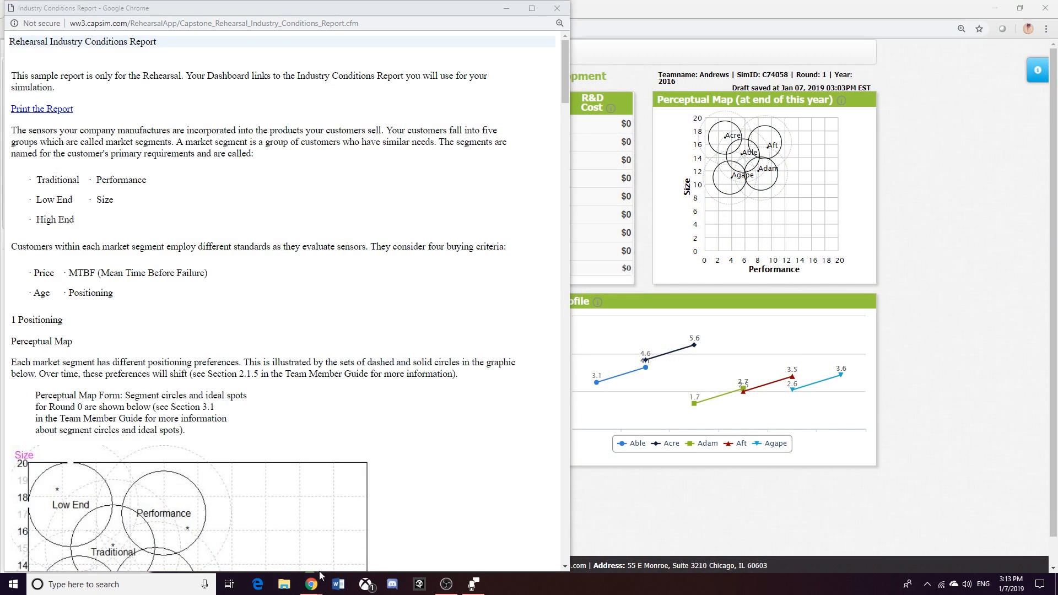
mouse_move(324, 579)
left_click(448, 540)
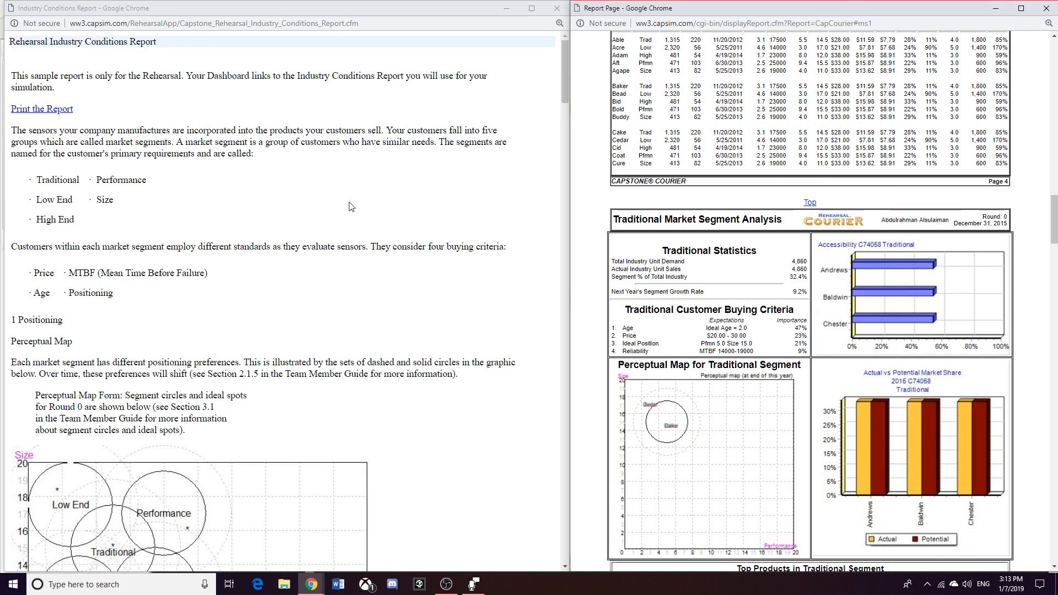
left_click(156, 43)
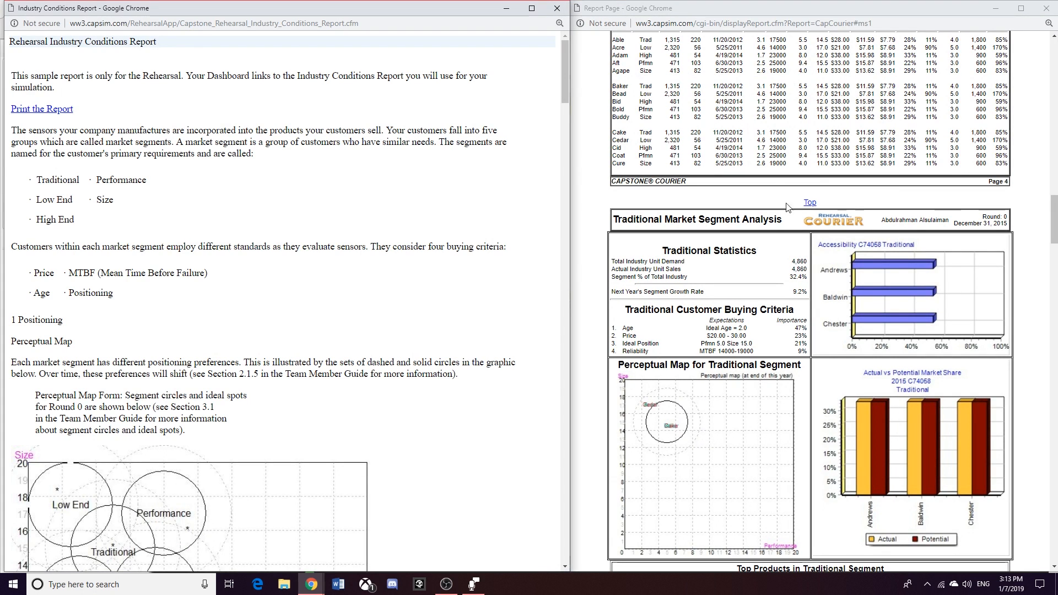
- Minimize the Industry Conditions Report and examine the Traditional segment's buying criteria and top products in the Courier report
scroll(802, 241, "down", 1)
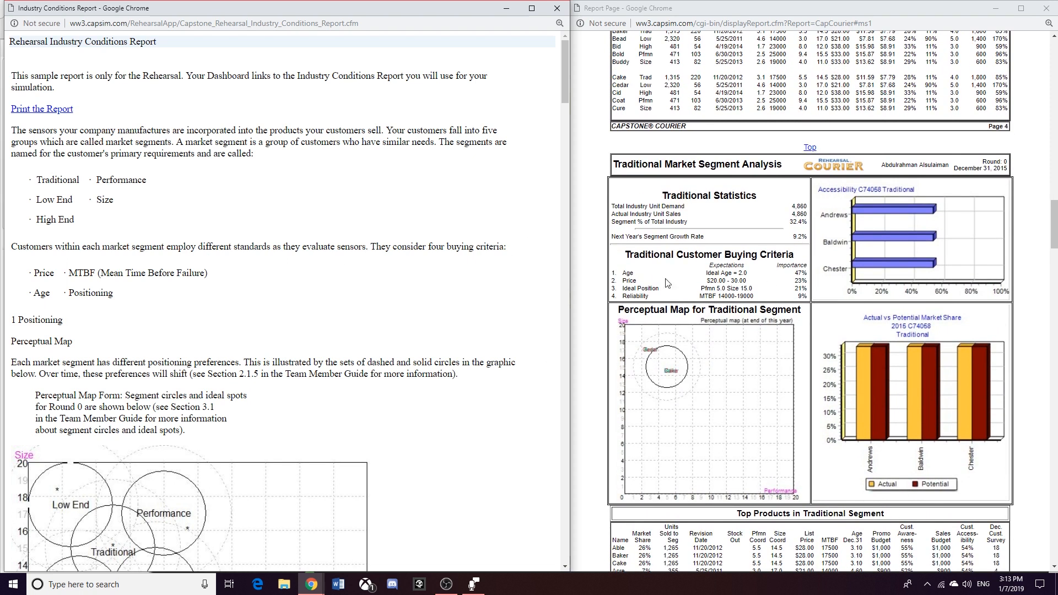
left_click(506, 8)
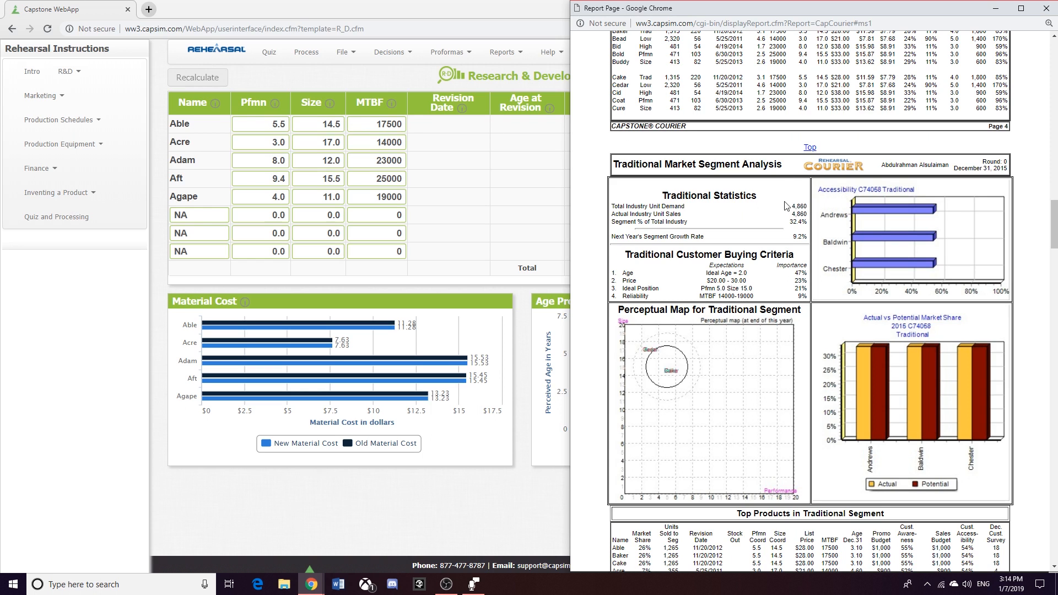
scroll(777, 182, "up", 5)
scroll(755, 155, "down", 6)
scroll(755, 154, "down", 1)
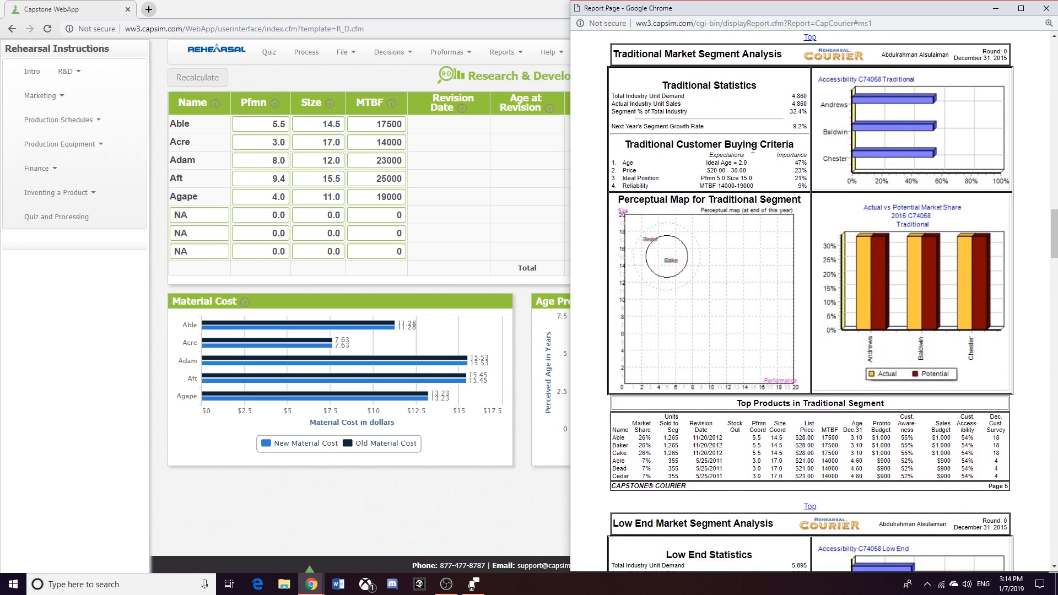
scroll(768, 267, "down", 1)
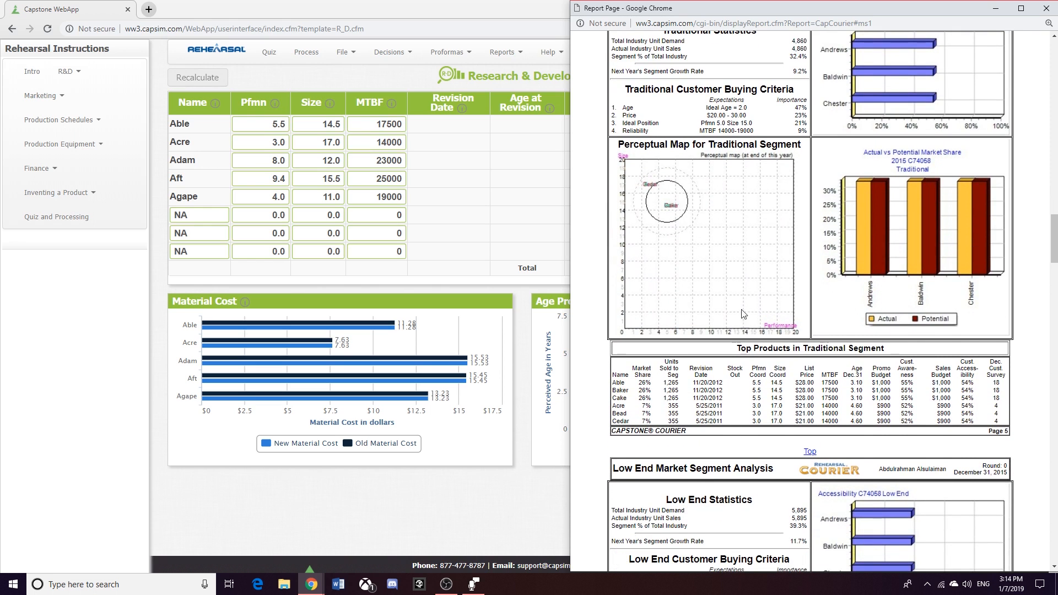
scroll(665, 360, "down", 1)
scroll(664, 360, "up", 2)
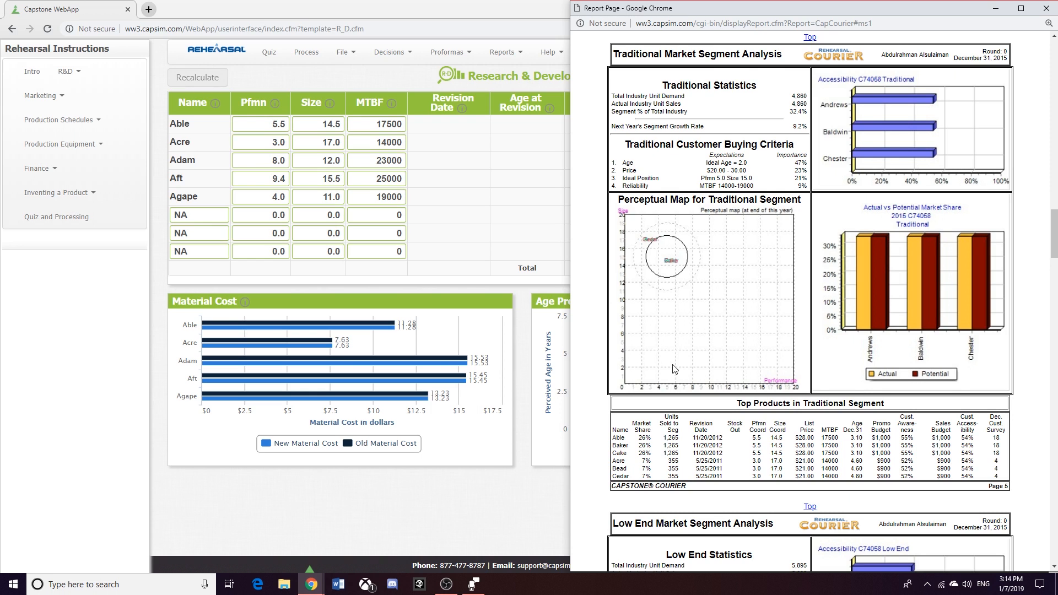
- Examine the buying criteria and top products tables for the Low End, High End, Performance and Size segments
scroll(675, 375, "down", 10)
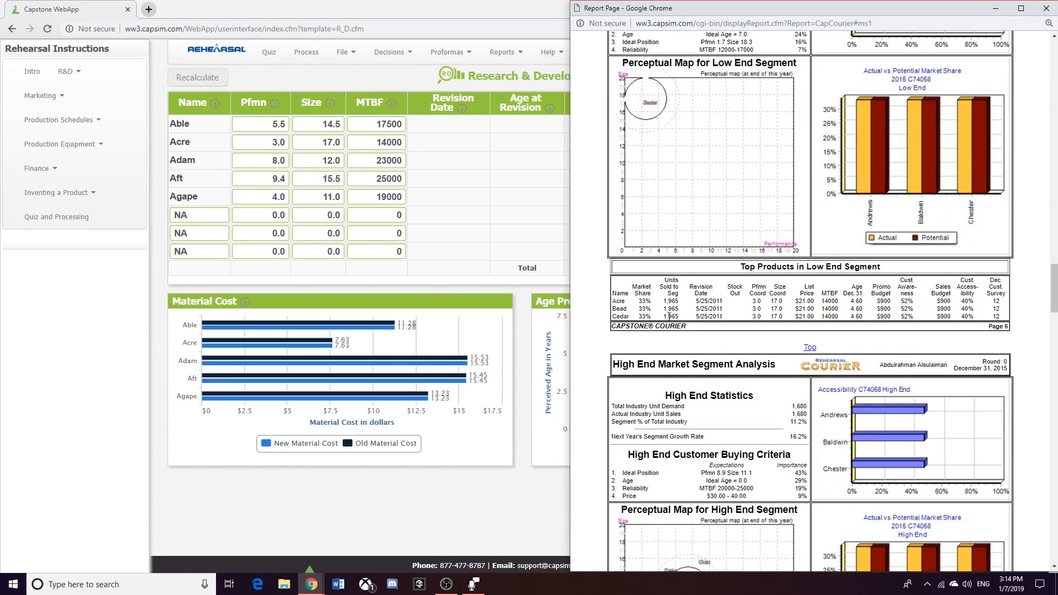
scroll(664, 306, "up", 2)
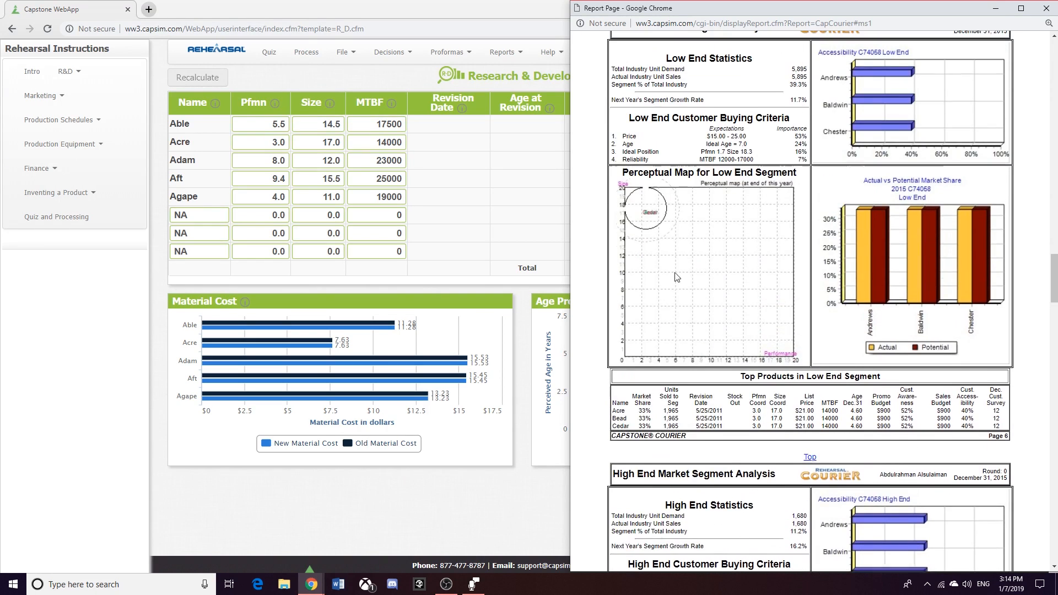
scroll(665, 300, "down", 7)
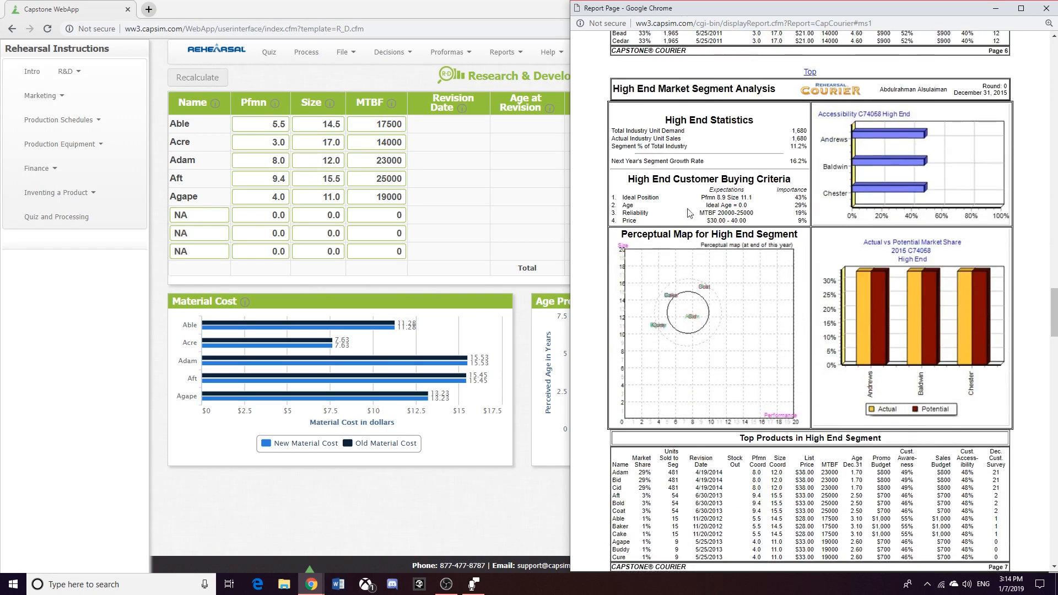
scroll(698, 190, "down", 2)
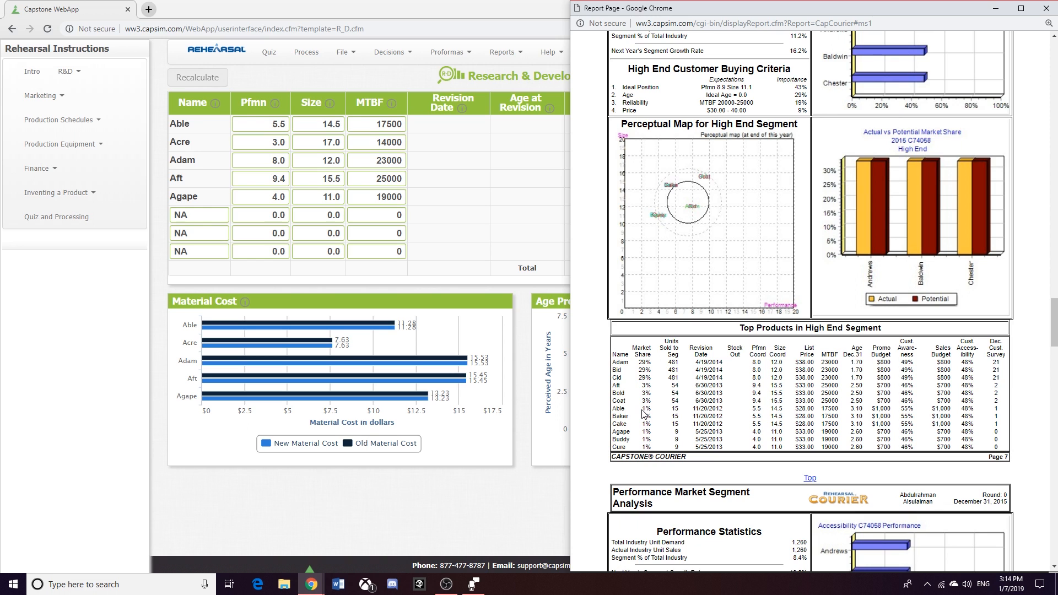
scroll(644, 414, "down", 7)
scroll(699, 281, "down", 2)
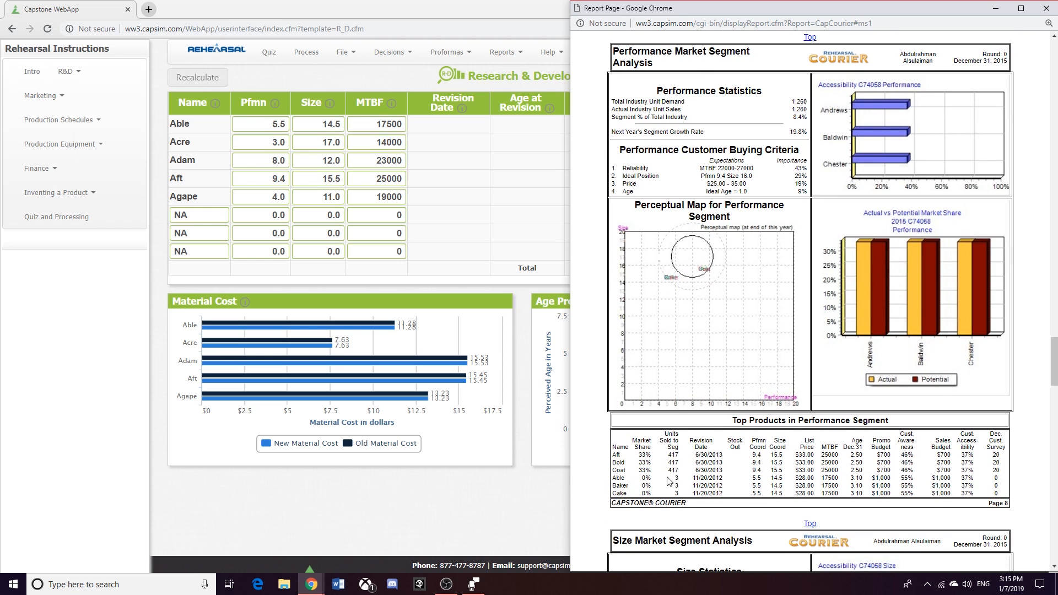
scroll(671, 334, "down", 4)
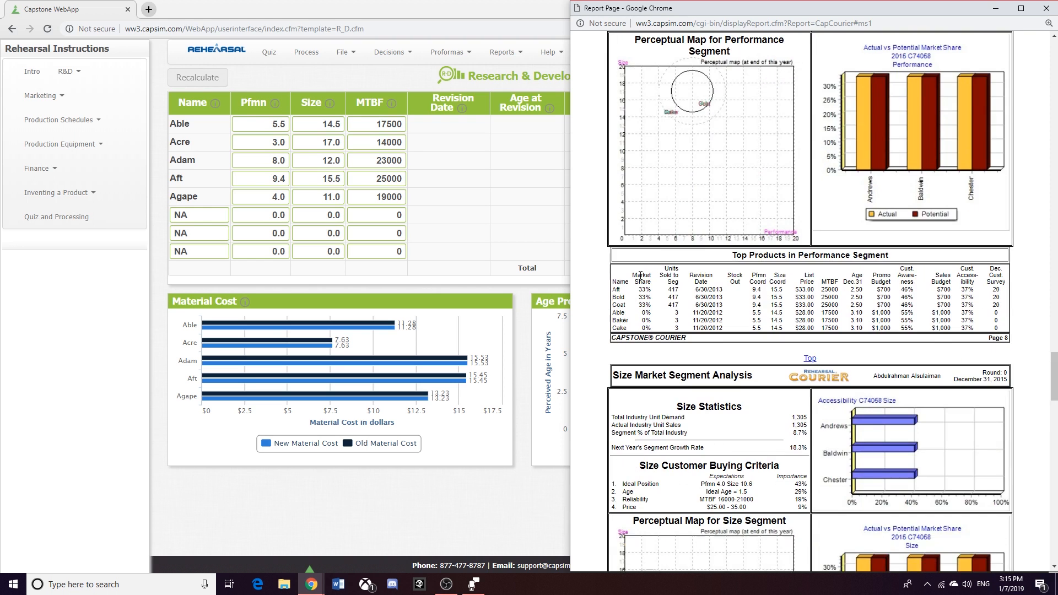
scroll(630, 267, "down", 3)
scroll(630, 267, "down", 6)
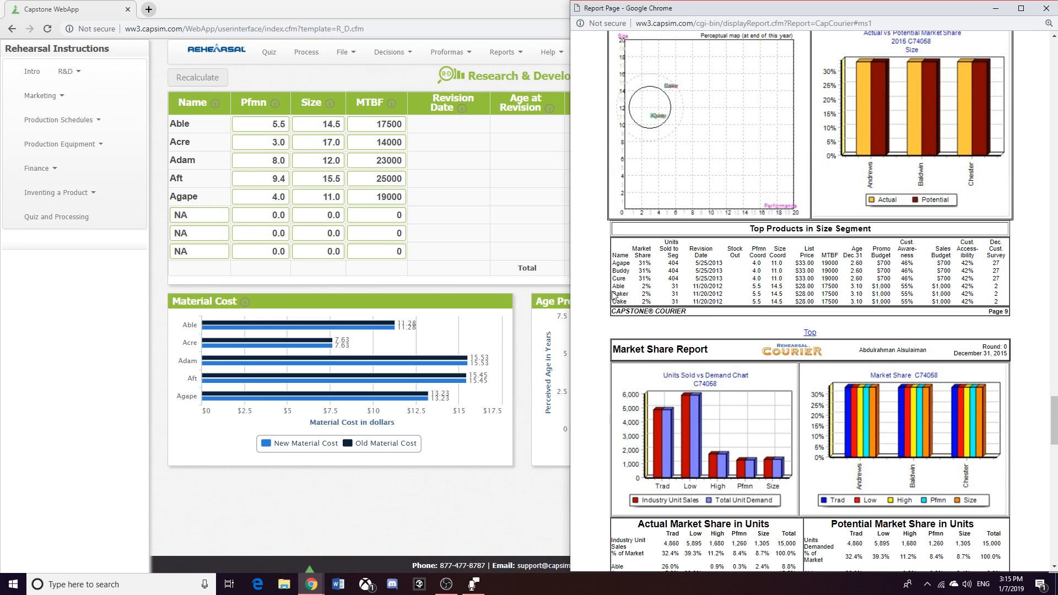
left_click_drag(642, 287, 652, 287)
left_click(652, 287)
- Check Able's MTBF in the Traditional segment's top products table and set Able's MTBF to 19000 on the Research & Development page
scroll(664, 296, "up", 9)
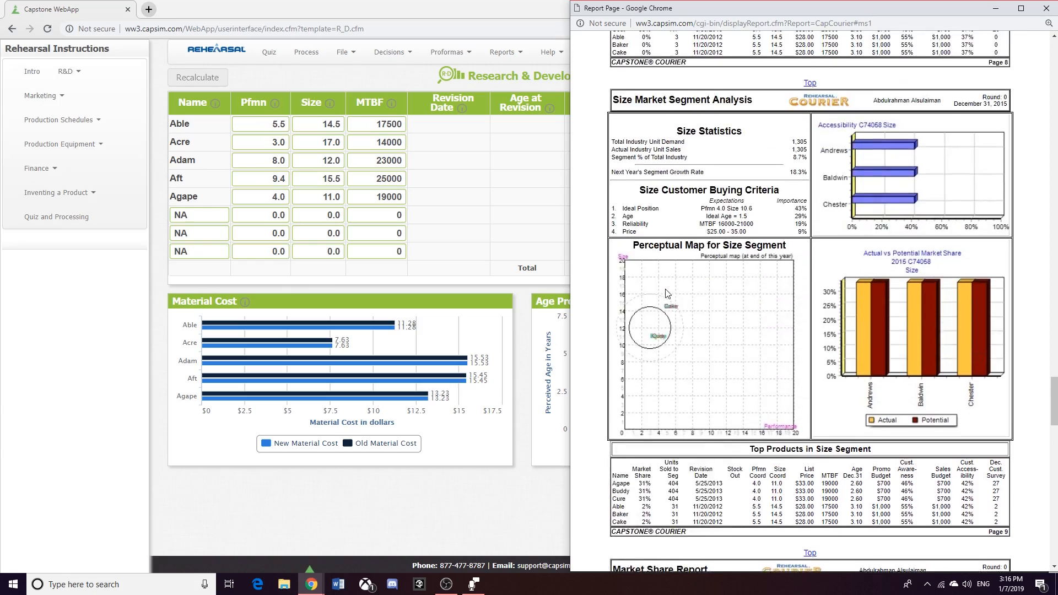
scroll(721, 488, "up", 20)
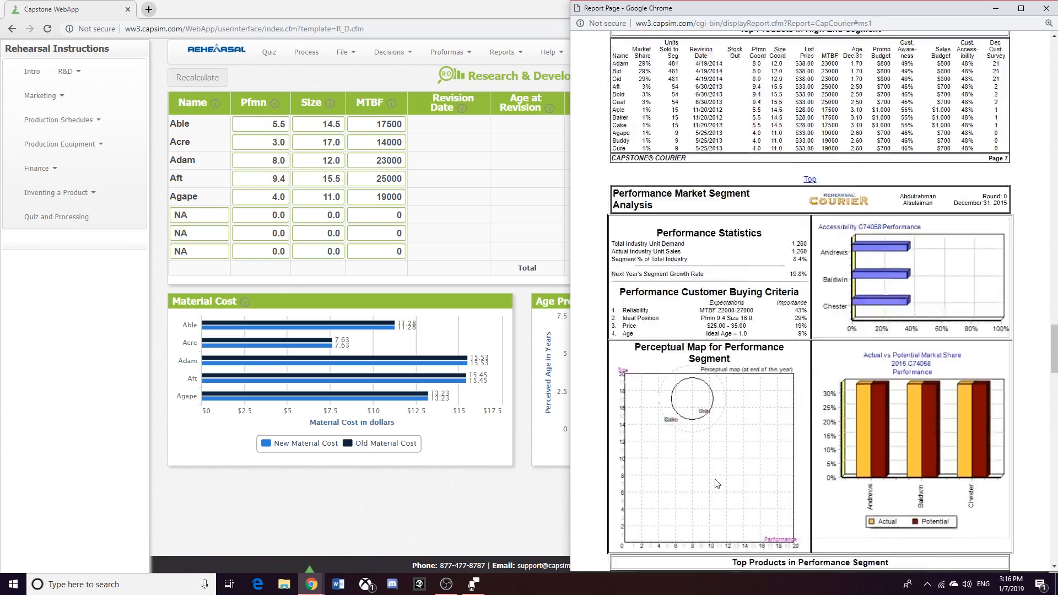
scroll(717, 483, "up", 11)
scroll(718, 441, "down", 16)
scroll(717, 408, "down", 8)
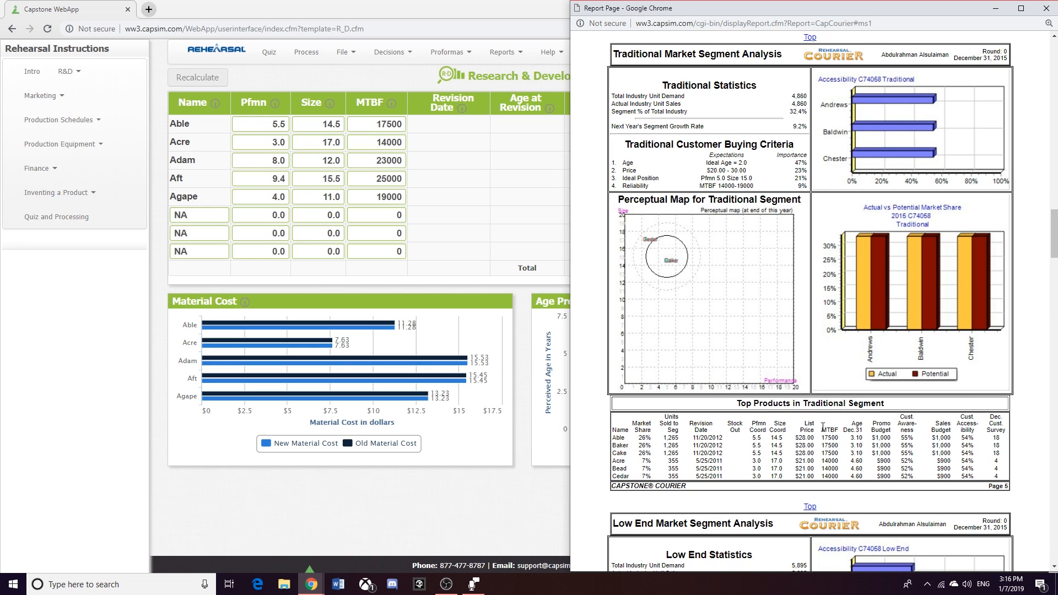
left_click_drag(822, 431, 828, 437)
left_click(831, 437)
left_click(388, 125)
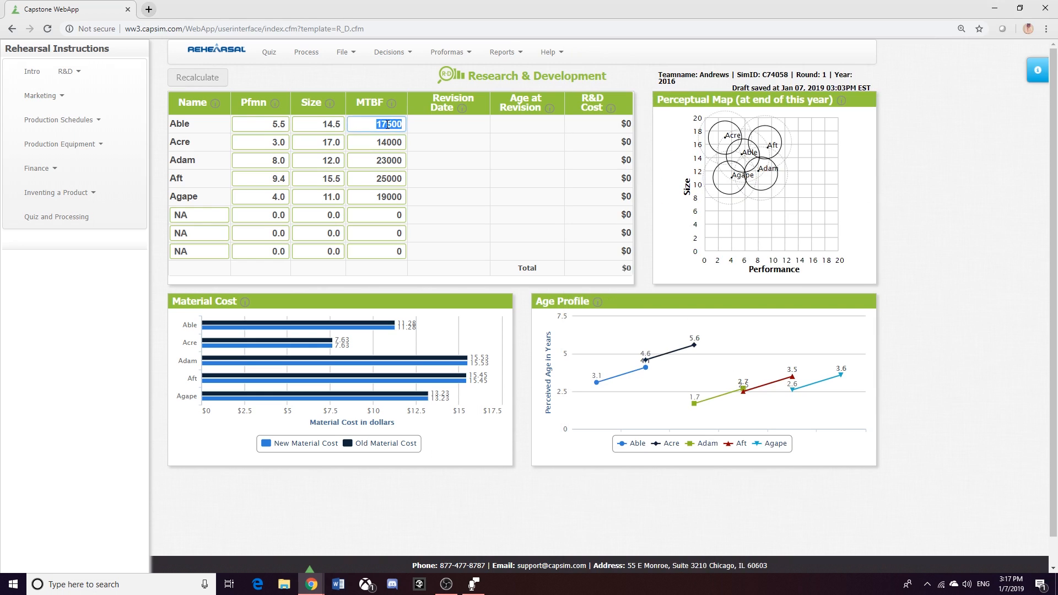
type("19000")
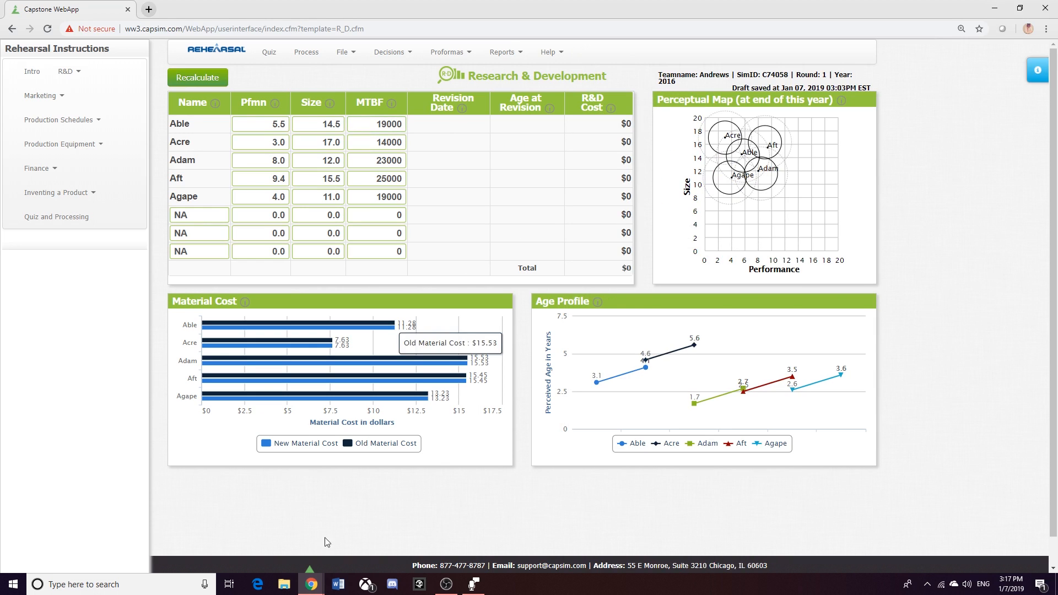
- Review the Traditional segment's reliability and ideal position in the Courier report, and compare the report's round with the current simulation round
left_click(311, 585)
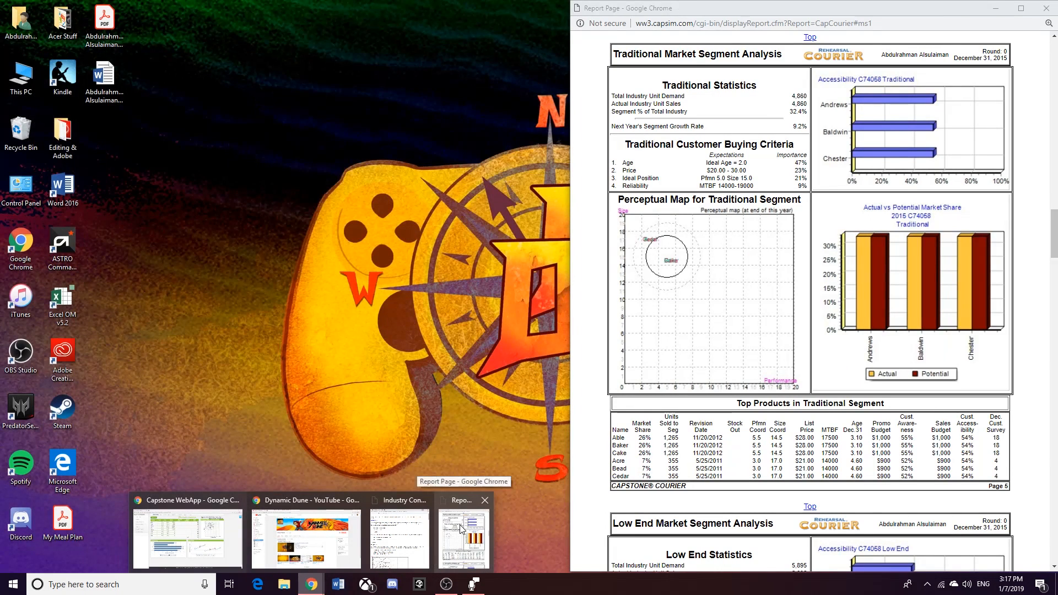
left_click(462, 529)
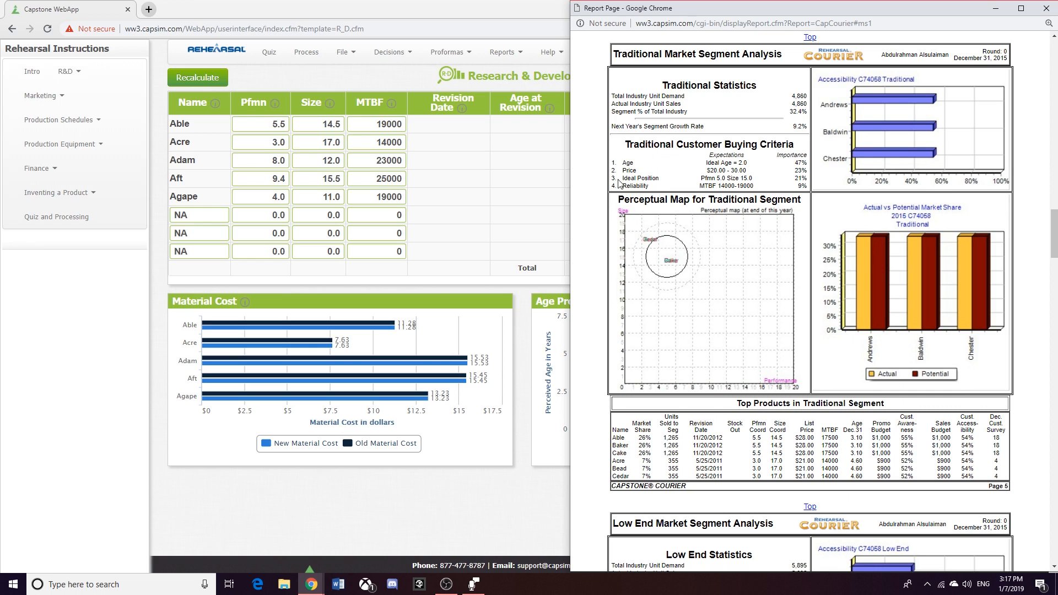
left_click_drag(623, 186, 652, 187)
left_click(704, 186)
left_click_drag(701, 178, 727, 178)
left_click_drag(982, 51, 1012, 55)
left_click(1006, 54)
left_click(506, 135)
left_click_drag(797, 74, 827, 75)
left_click(454, 193)
- Look up the Traditional segment centers by round in Table 2 of the Industry Conditions Report, and return to the R&D page
left_click(317, 574)
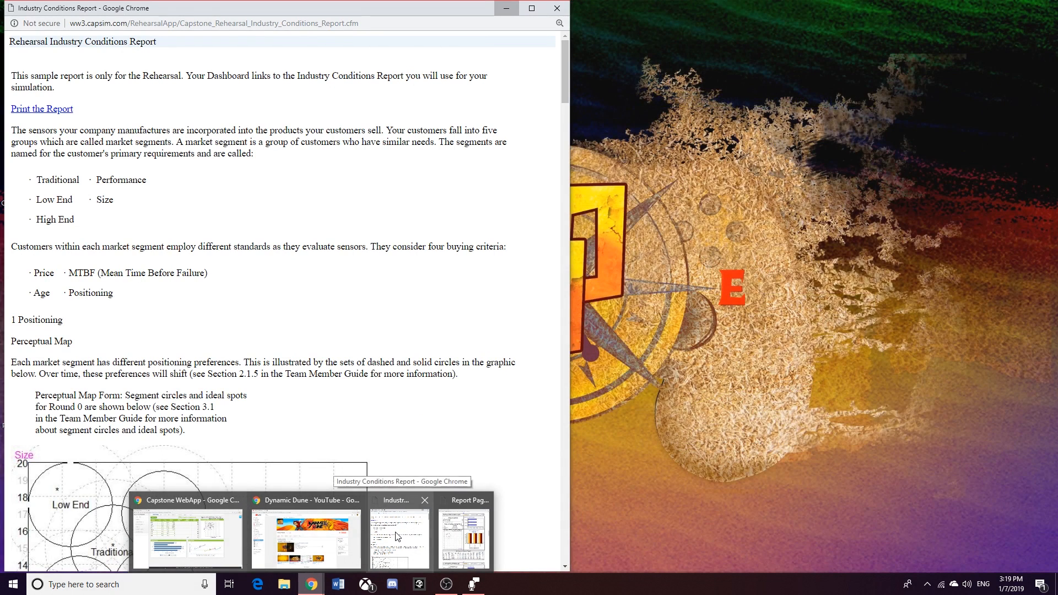
left_click(400, 532)
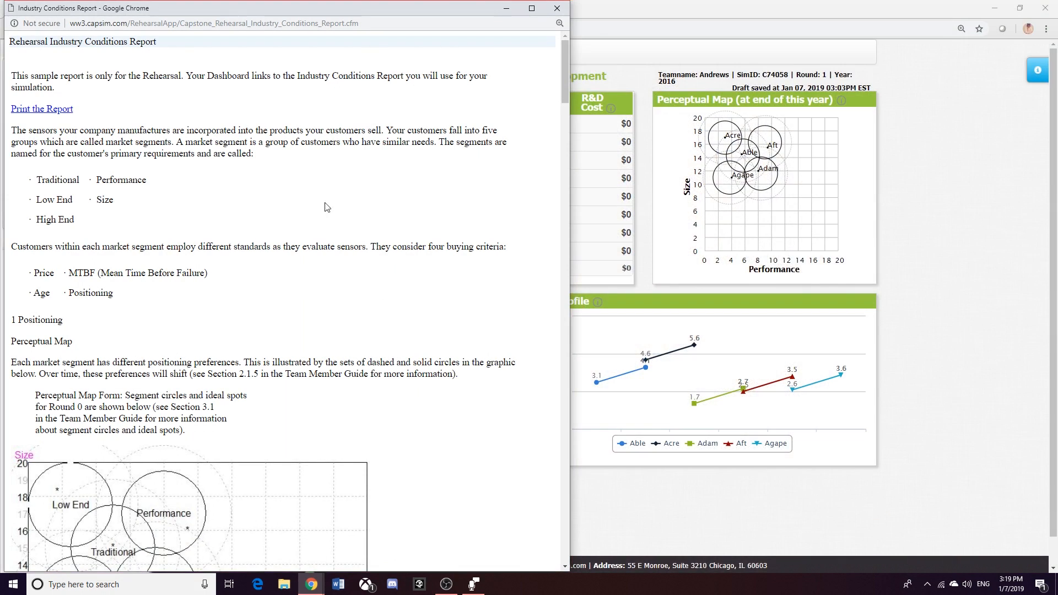
scroll(347, 203, "down", 15)
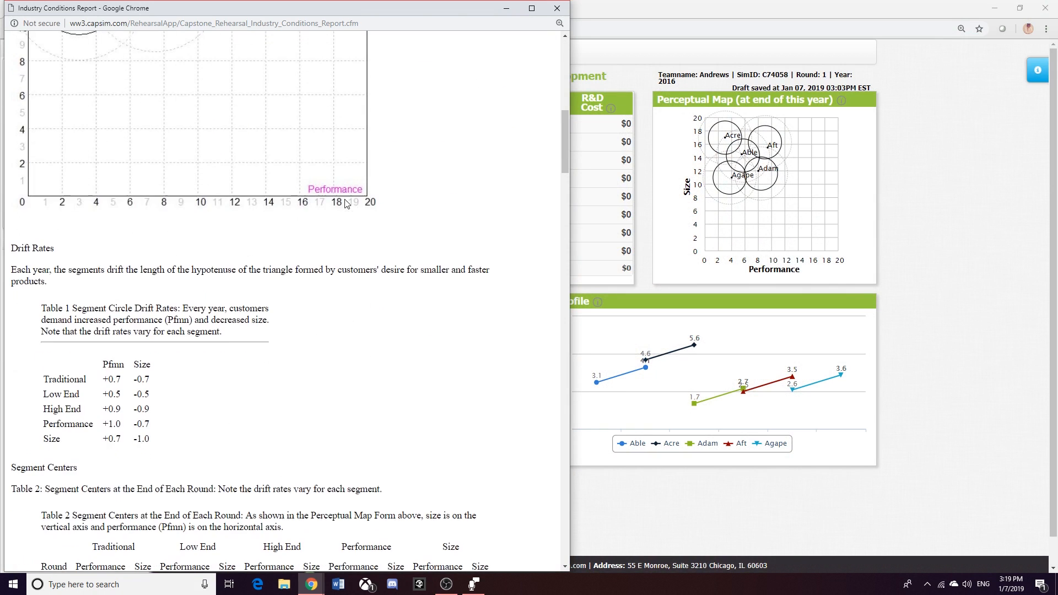
scroll(166, 232, "down", 1)
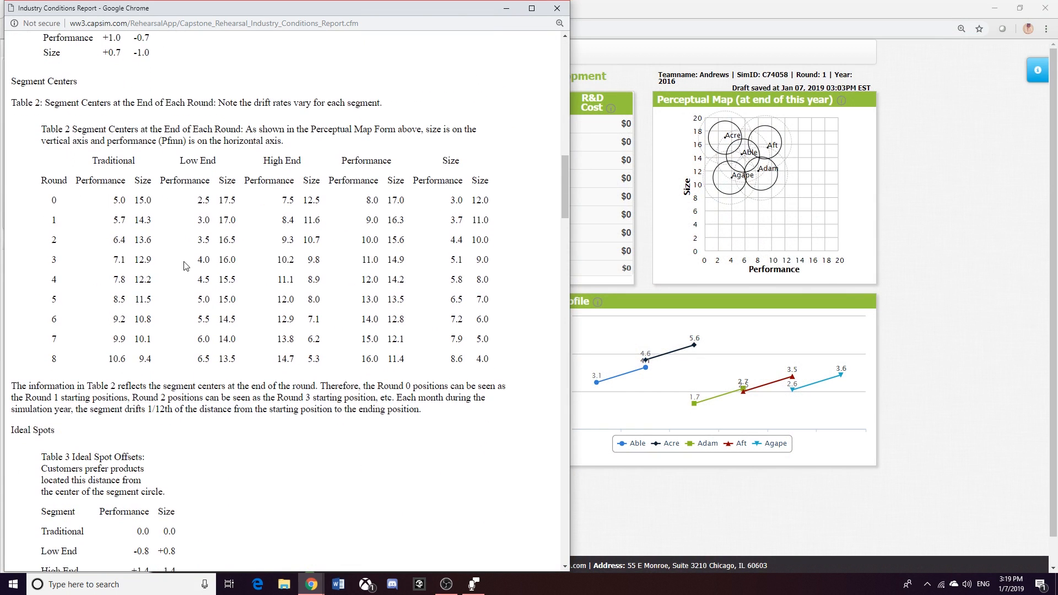
scroll(134, 159, "down", 1)
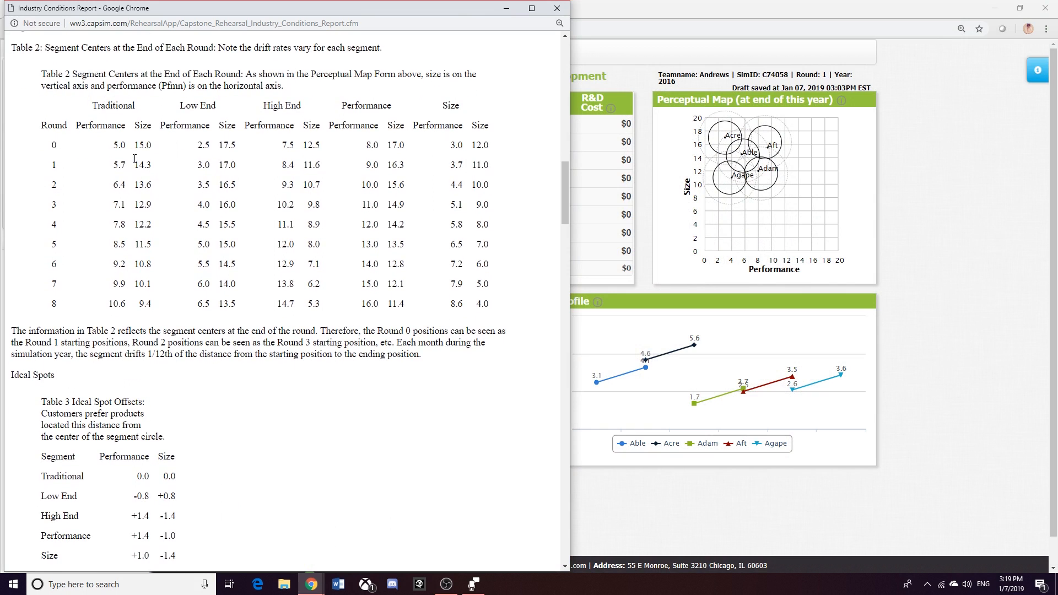
scroll(104, 146, "up", 1)
double_click(54, 148)
left_click(114, 147)
left_click_drag(113, 144, 126, 145)
left_click(139, 145)
left_click(590, 207)
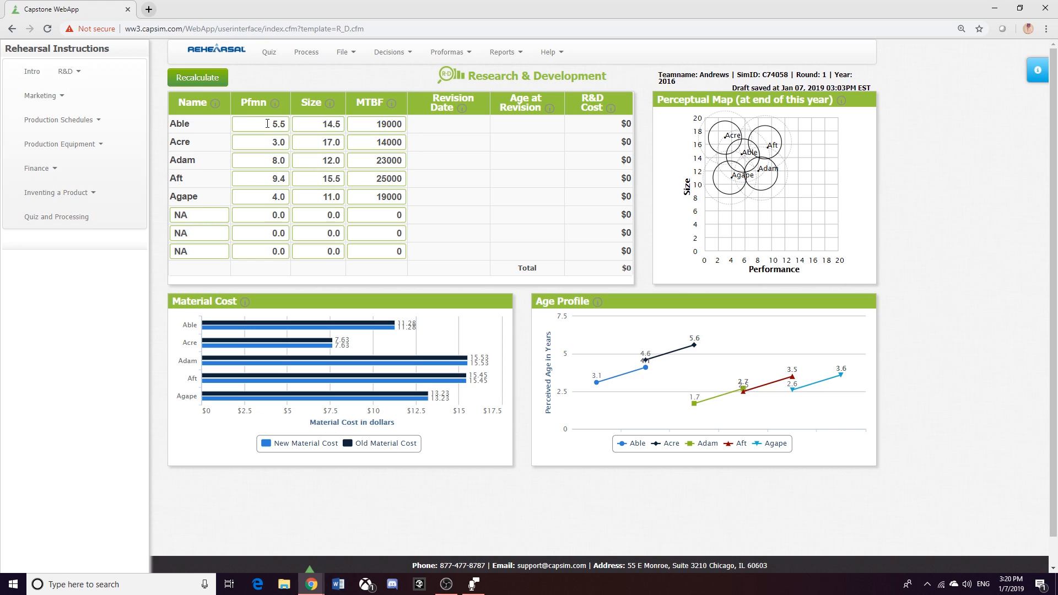
- Set Able's Pfmn to 5.4 and recalculate the R&D decisions
left_click(267, 124)
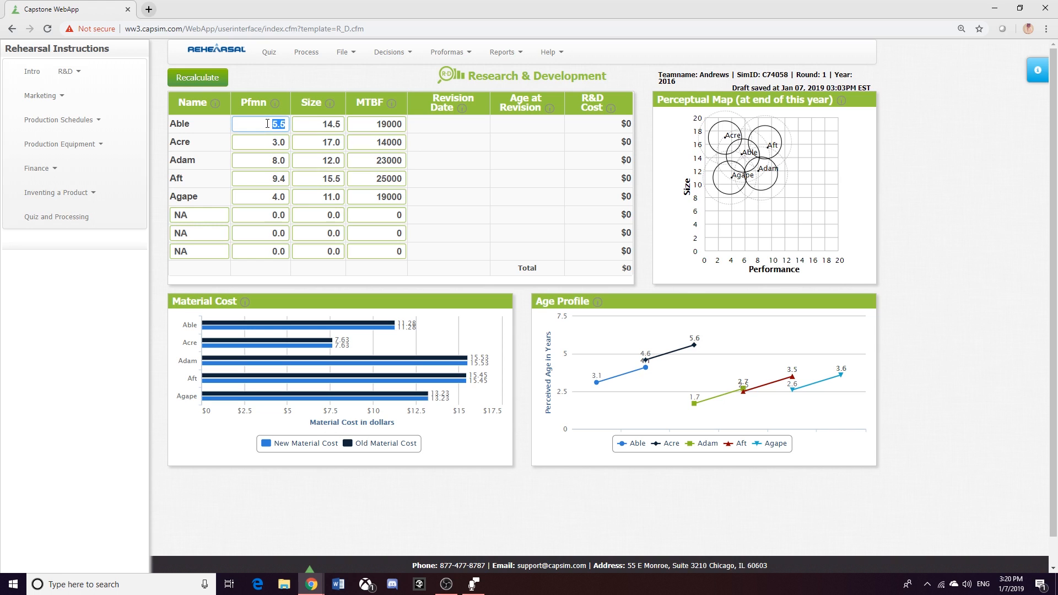
type("5")
type(".")
type("35")
key("BackSpace")
key("BackSpace")
type("4")
left_click(267, 122)
left_click(201, 77)
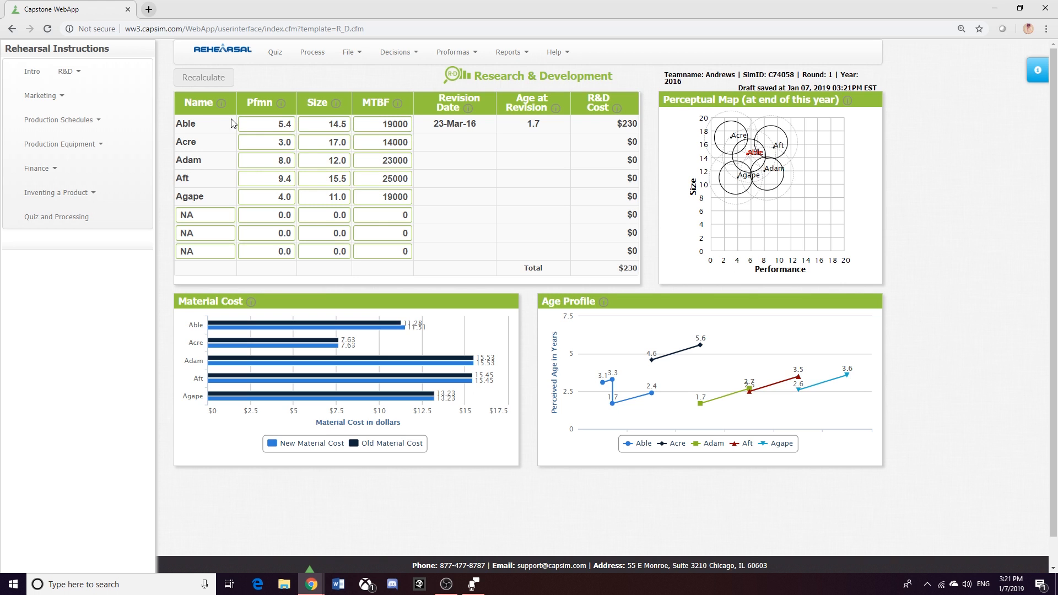
- Check the Traditional segment's ideal age in the Courier report and return to the R&D page
mouse_move(311, 585)
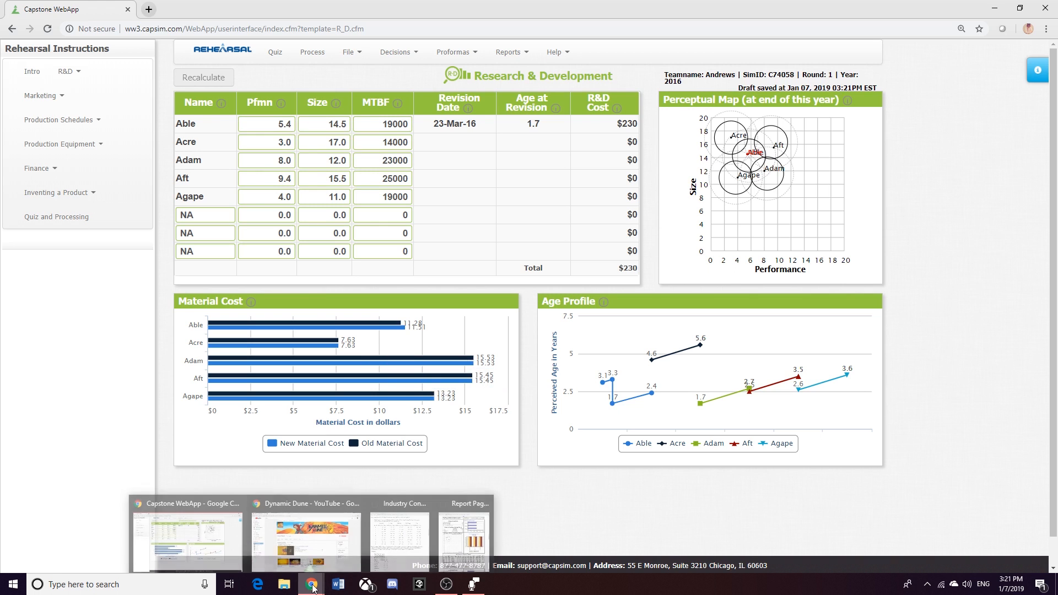
left_click(463, 538)
left_click_drag(706, 162, 753, 164)
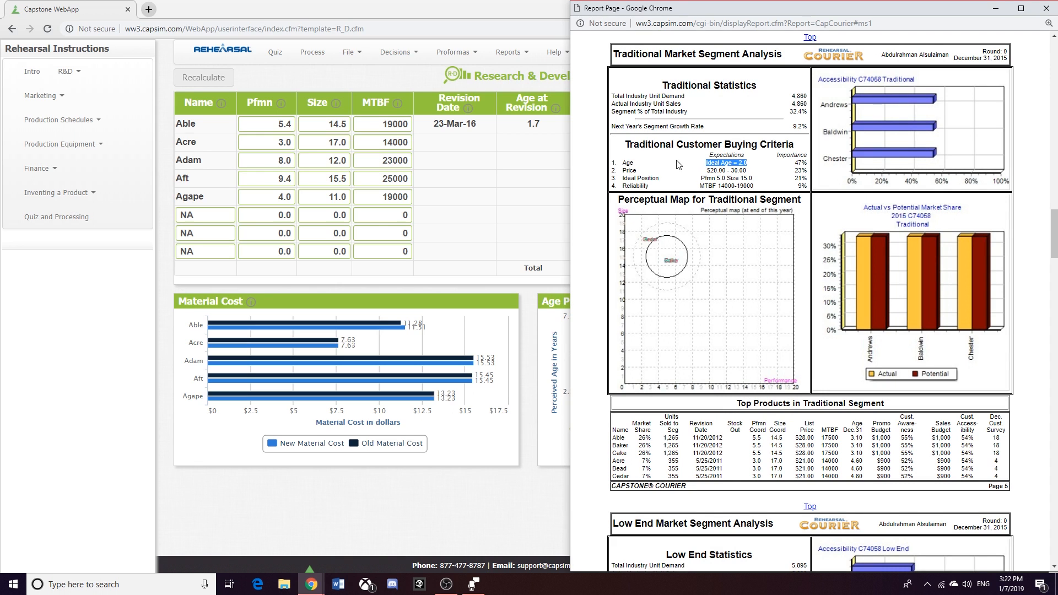
left_click(543, 123)
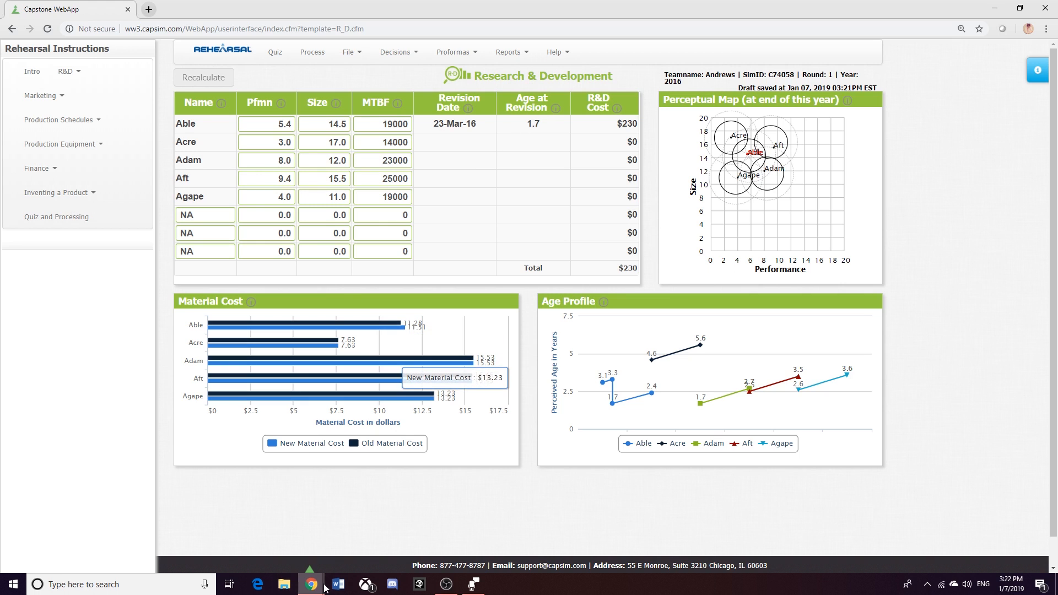
- Review the Traditional segment's ideal age and the age criterion's importance in the Courier report, and return to the R&D page
mouse_move(319, 588)
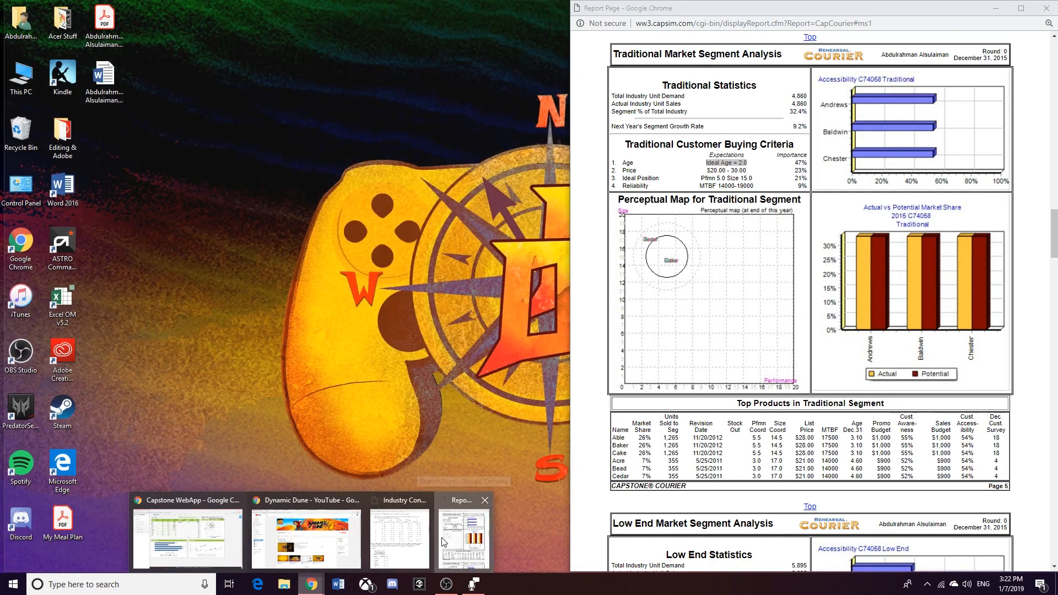
left_click(464, 538)
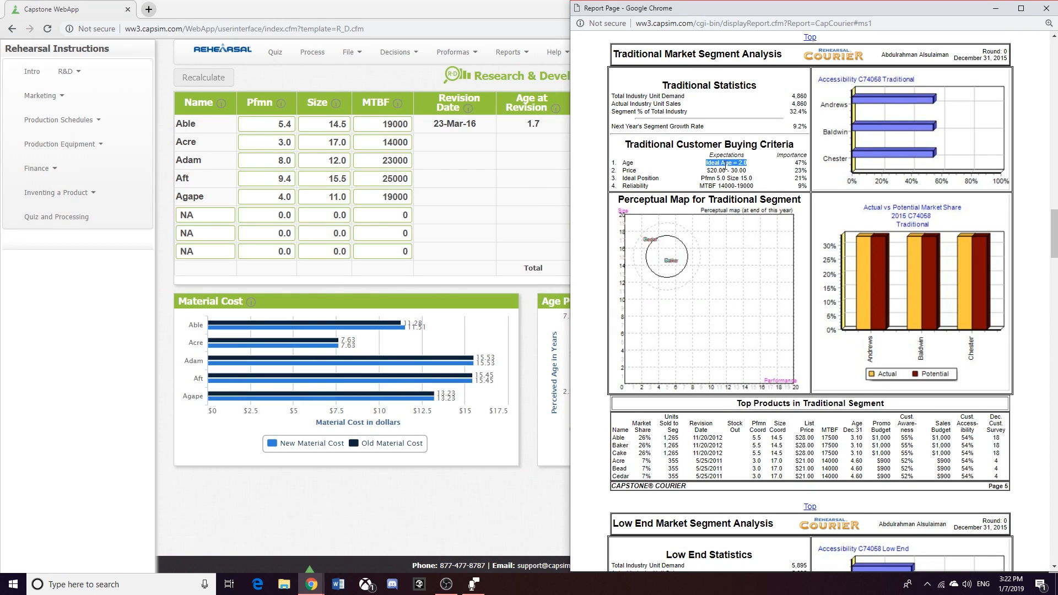
left_click(514, 196)
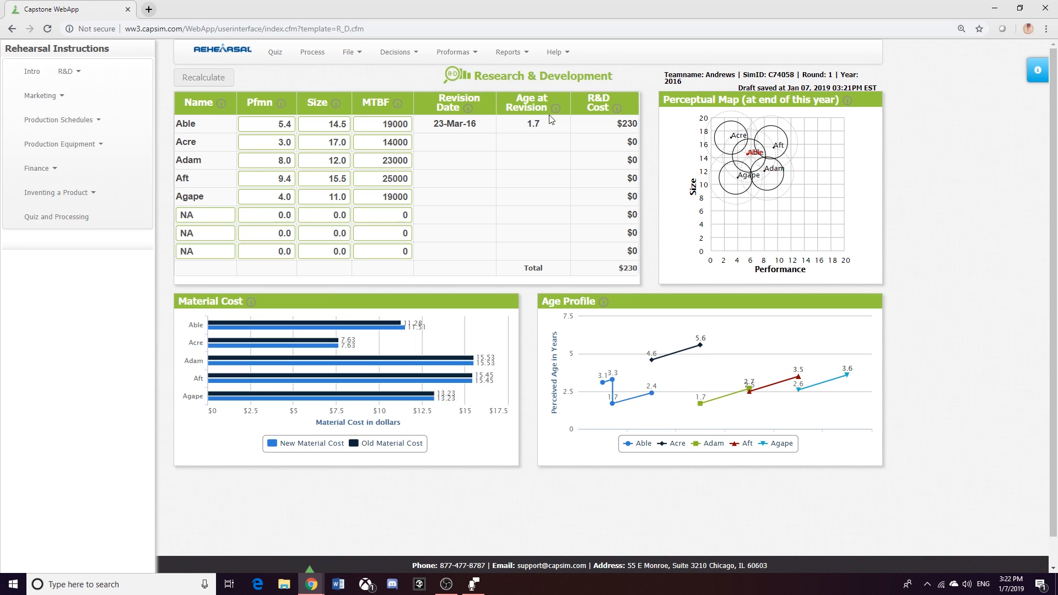
left_click(311, 584)
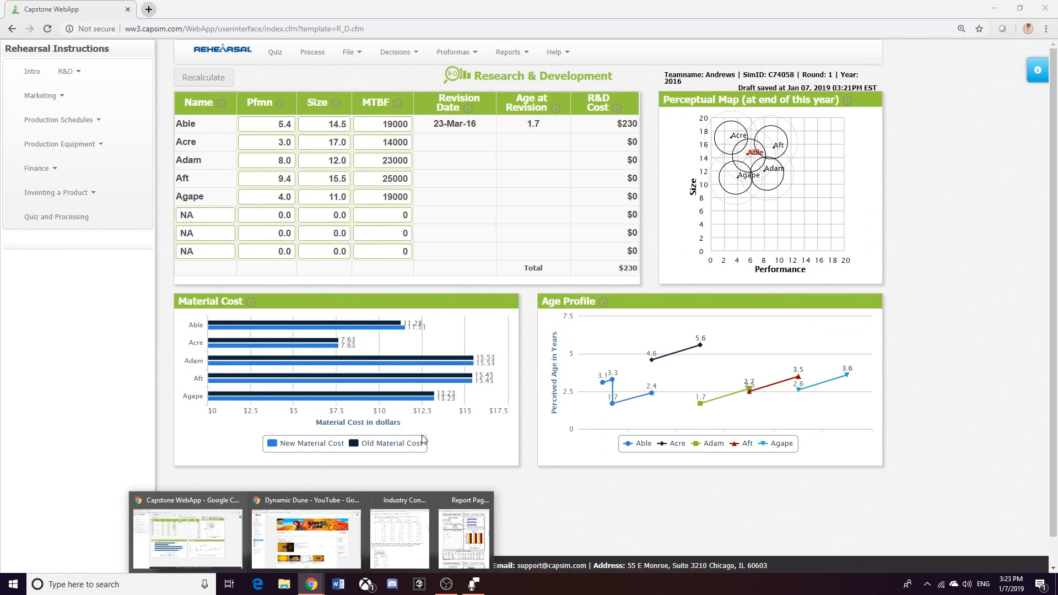
left_click(464, 532)
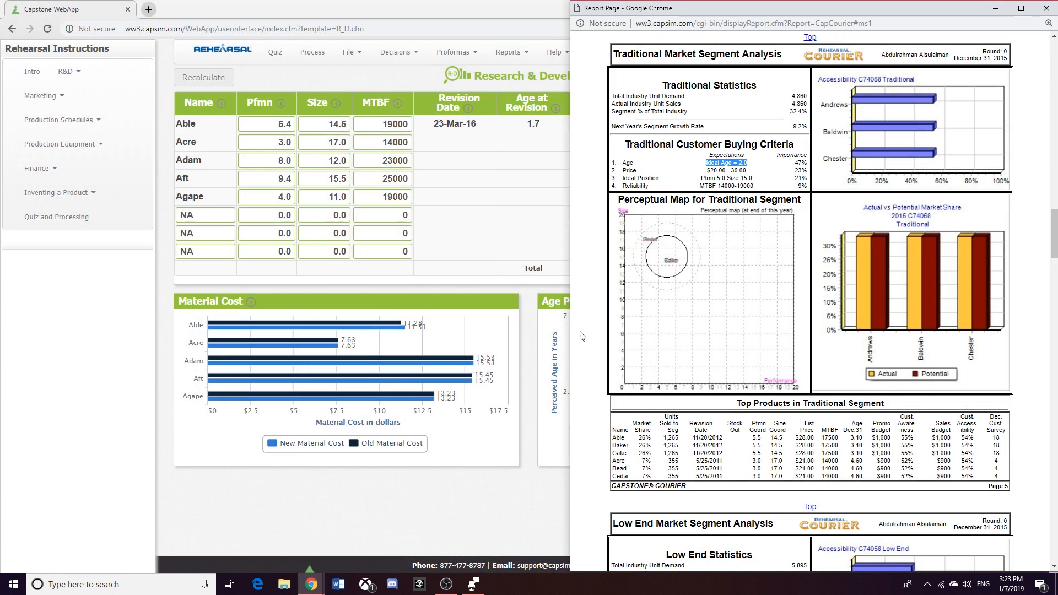
left_click(687, 175)
double_click(624, 165)
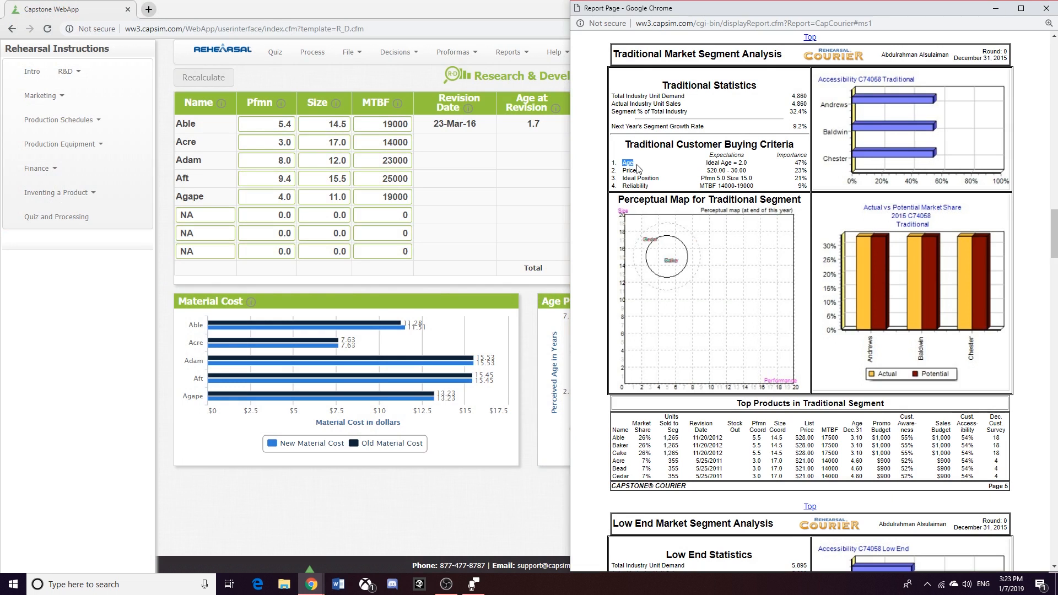
left_click(707, 164)
left_click_drag(795, 164, 807, 165)
left_click(794, 167)
left_click(499, 202)
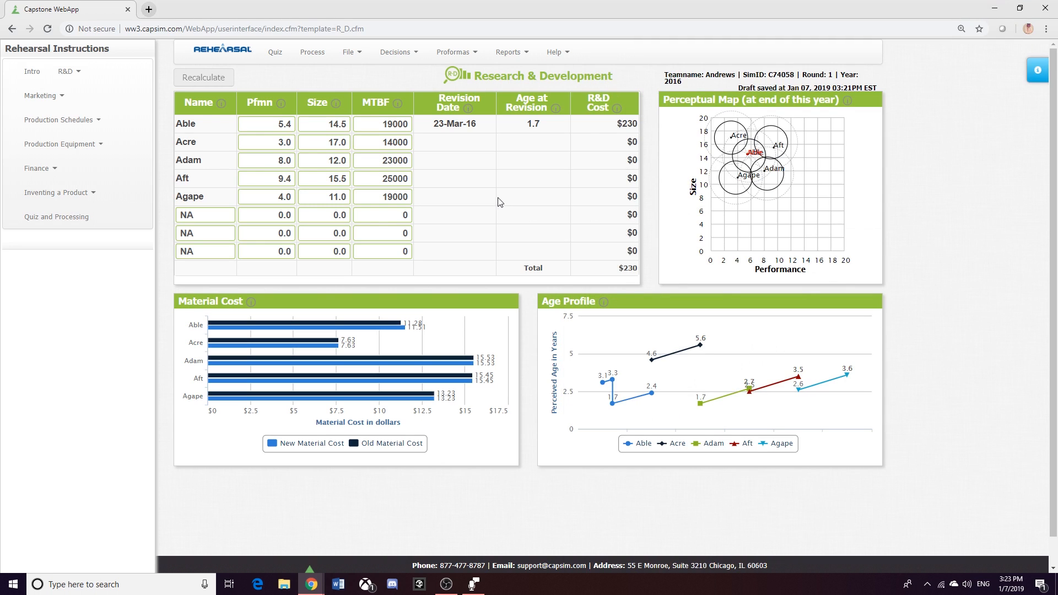
- Set Able's Pfmn to 5.5 and try to recalculate the R&D decisions
left_click(271, 126)
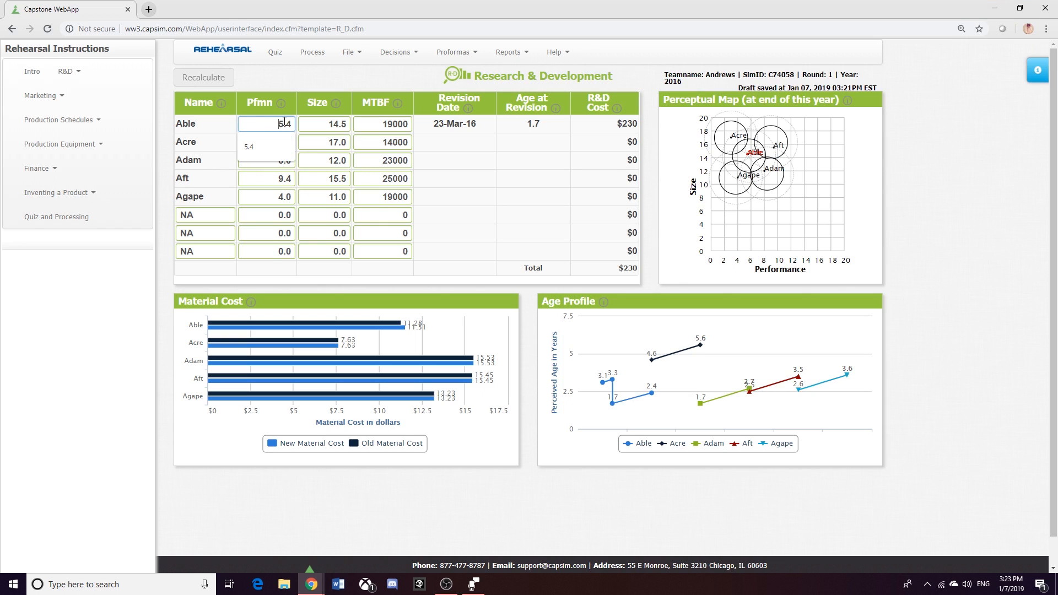
double_click(265, 123)
type("5.5")
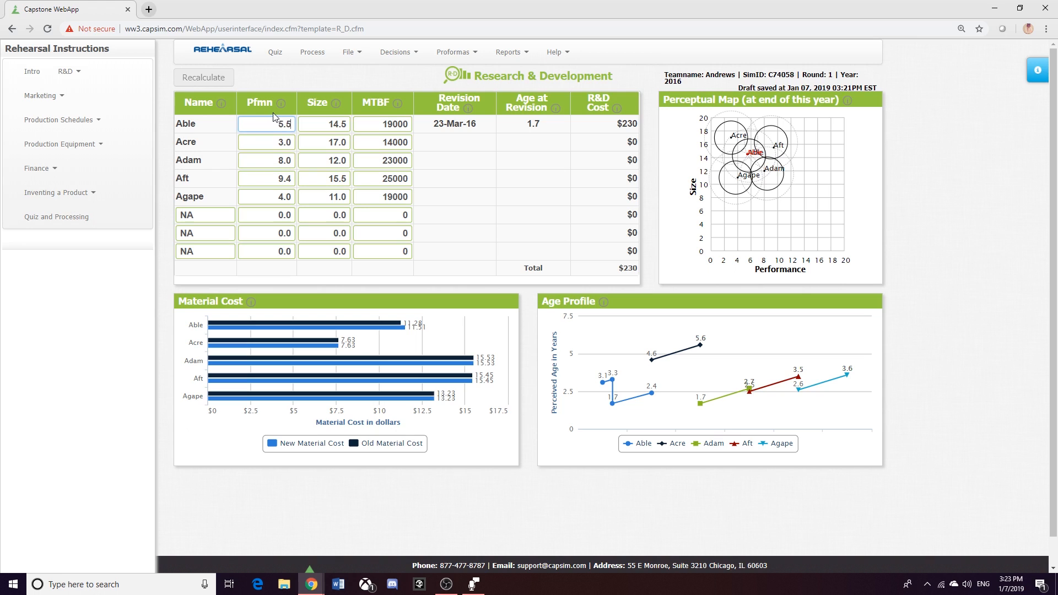
left_click(214, 147)
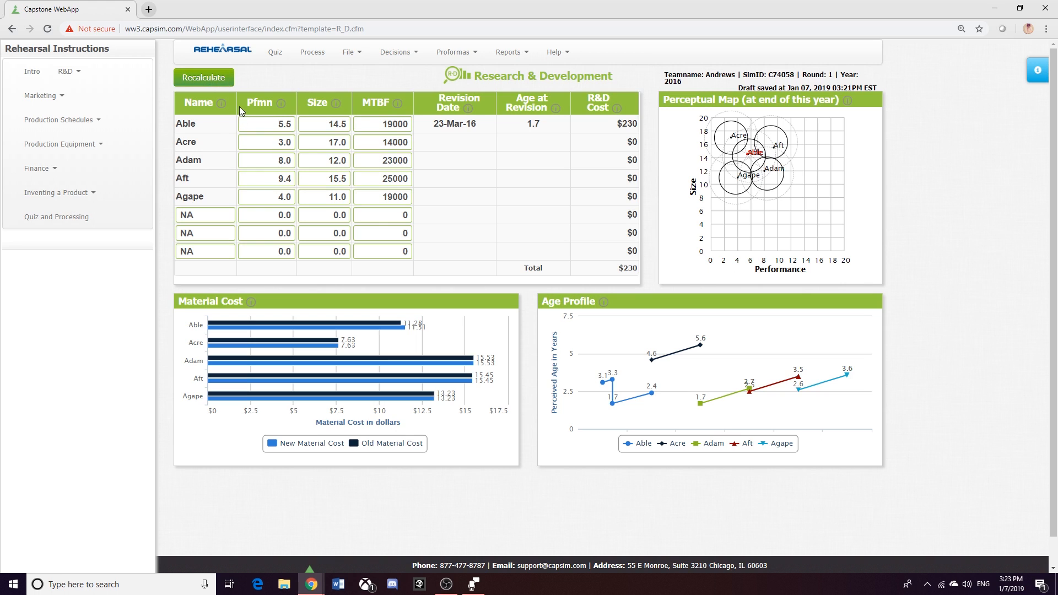
left_click(198, 81)
double_click(202, 81)
left_click(201, 81)
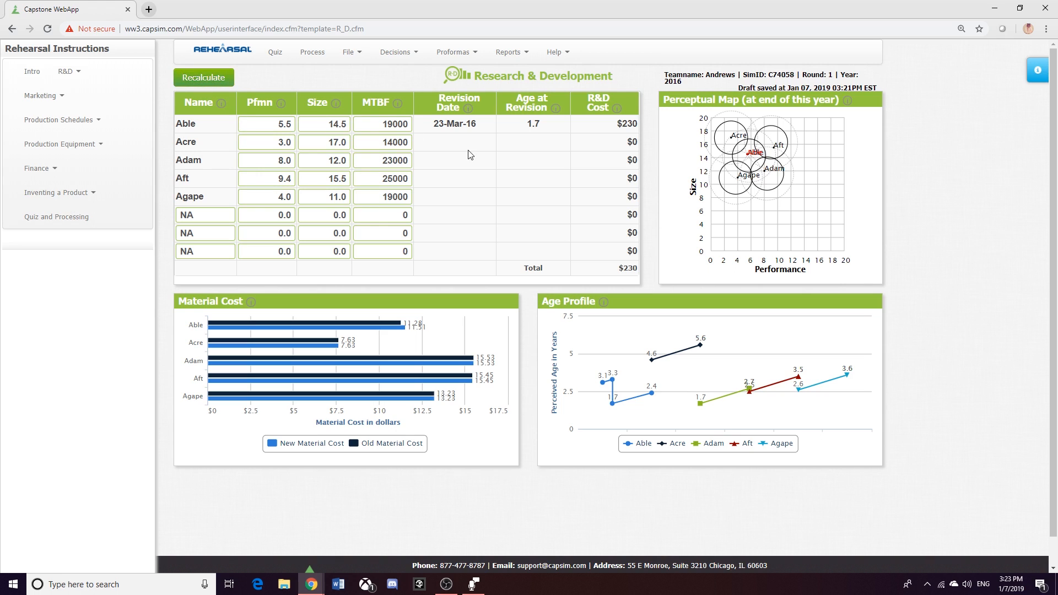
left_click(210, 81)
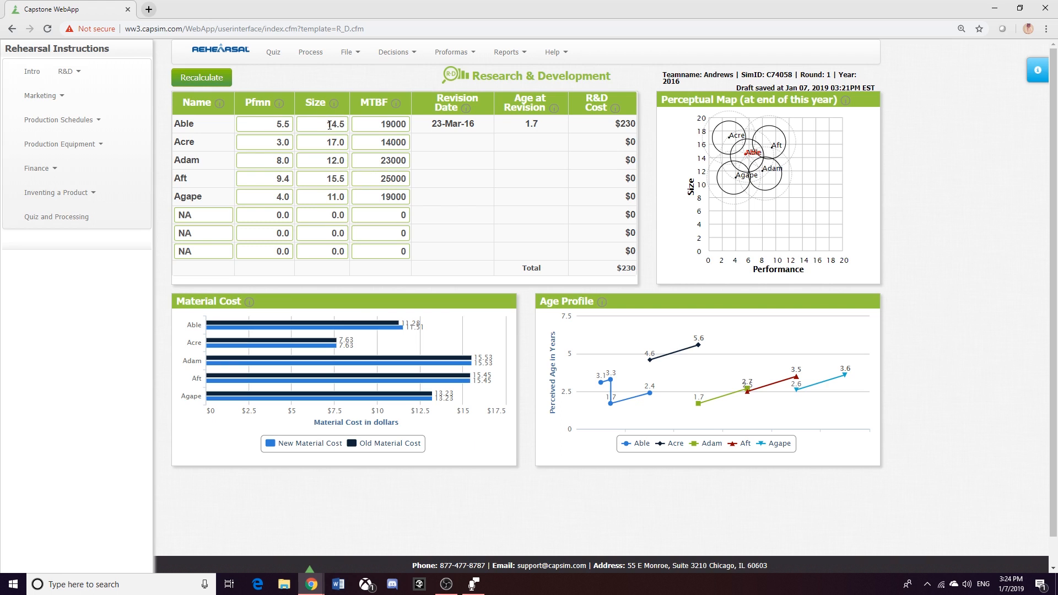
- Compare the Traditional segment's ideal position in the Courier report with its centers by round in Table 2 of the Industry Conditions Report
mouse_move(312, 585)
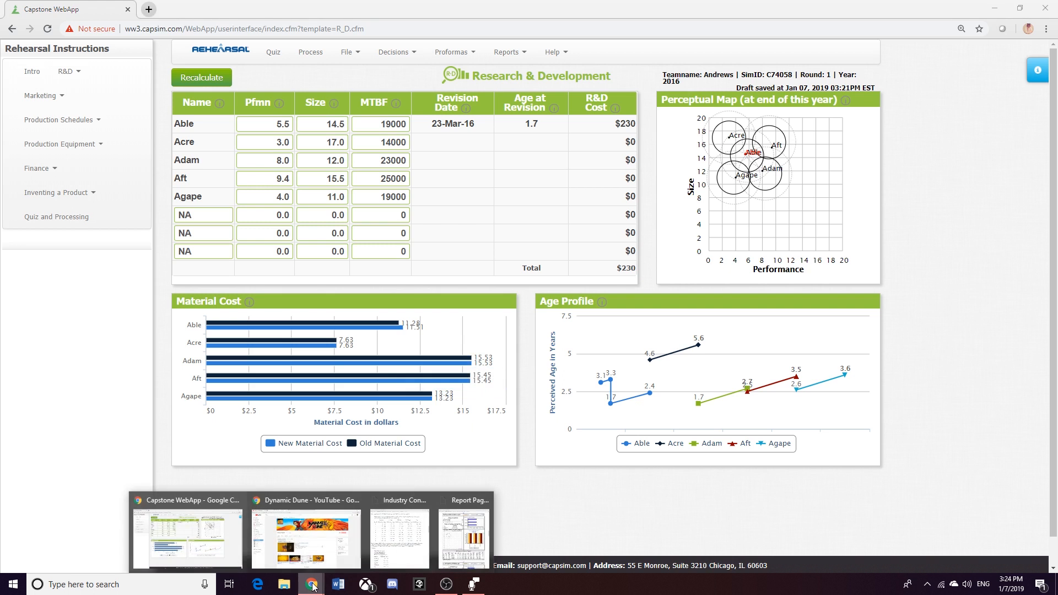
left_click(463, 537)
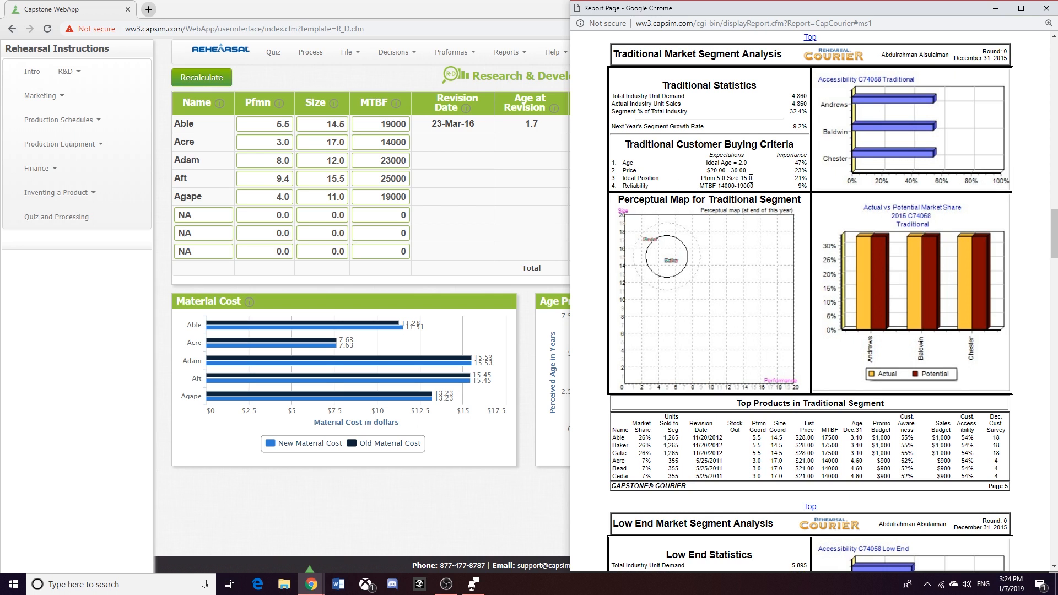
left_click(481, 197)
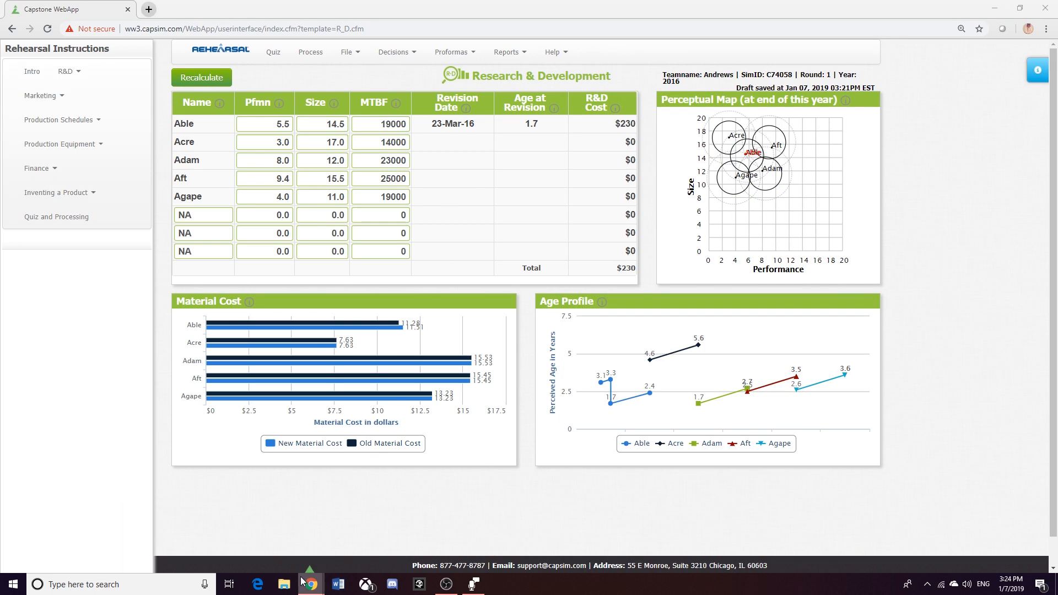
mouse_move(311, 582)
left_click(389, 557)
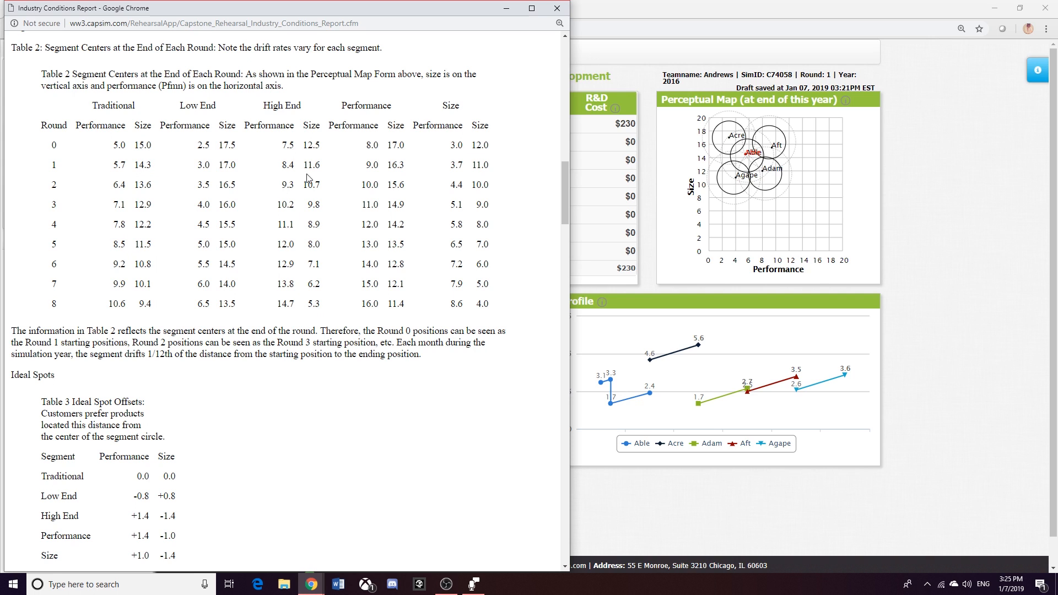
left_click(588, 172)
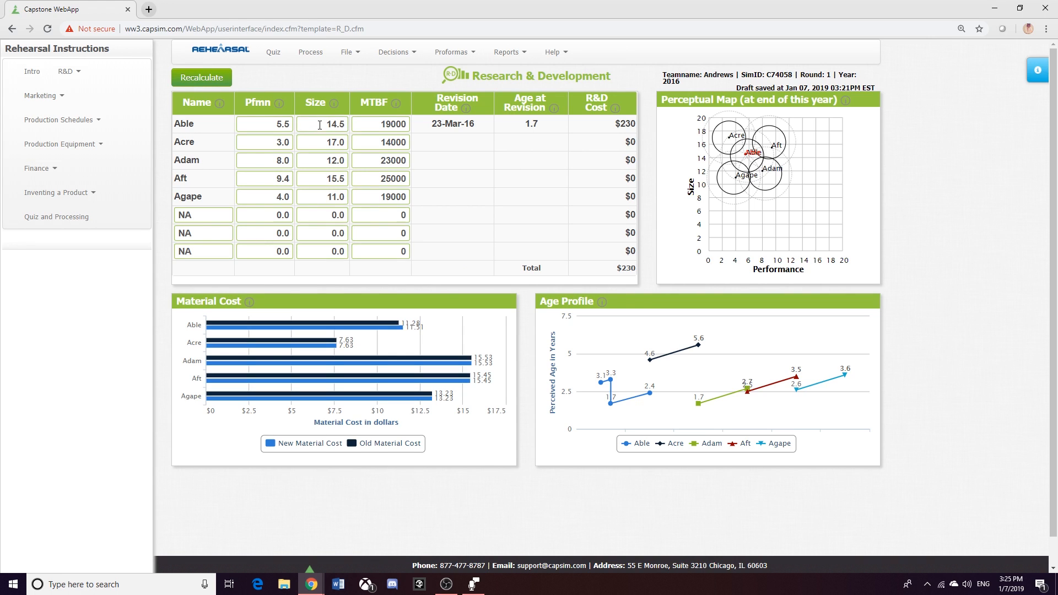
- Check Able's Size entry against the Traditional customer buying criteria in the Courier report, and return to the R&D page
left_click(320, 125)
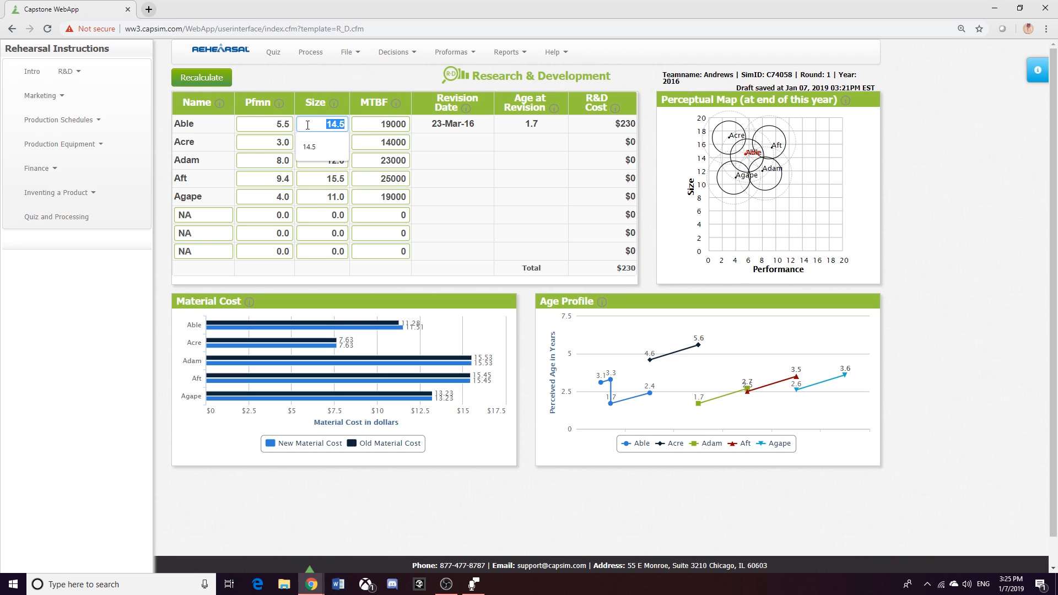
left_click(320, 125)
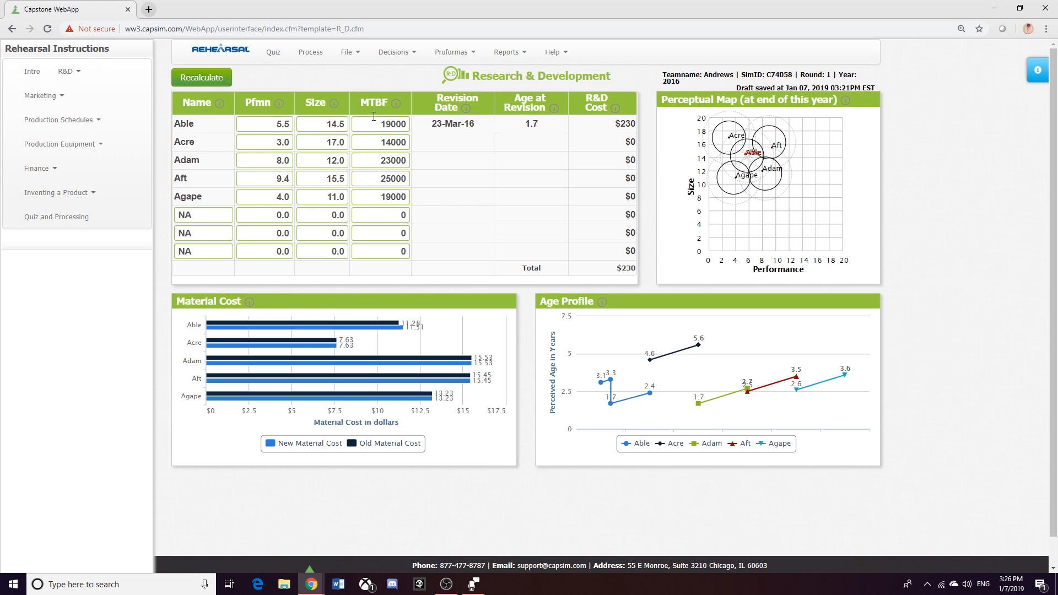
left_click(316, 585)
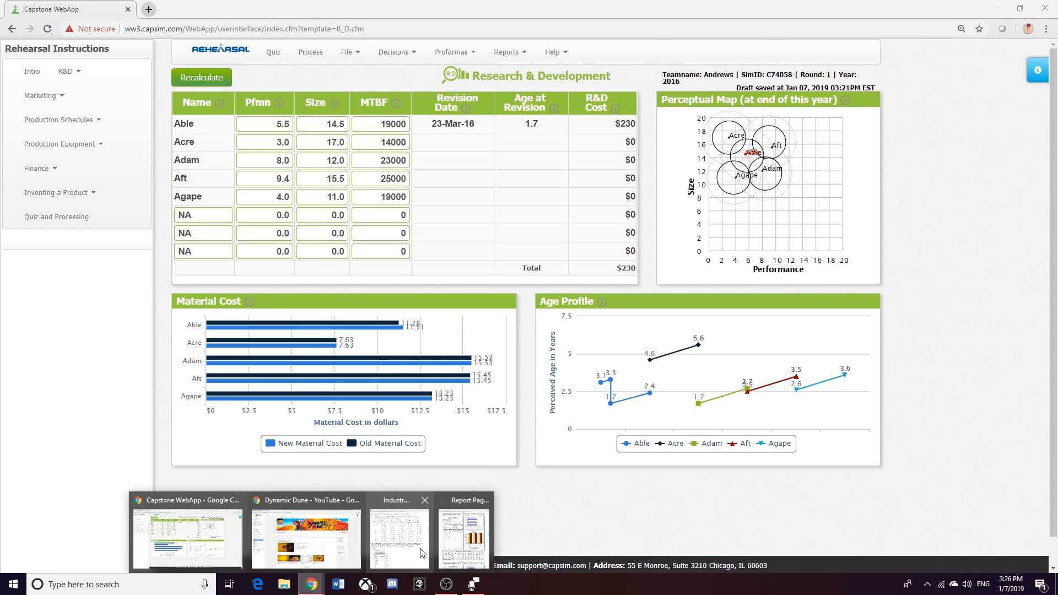
left_click(441, 538)
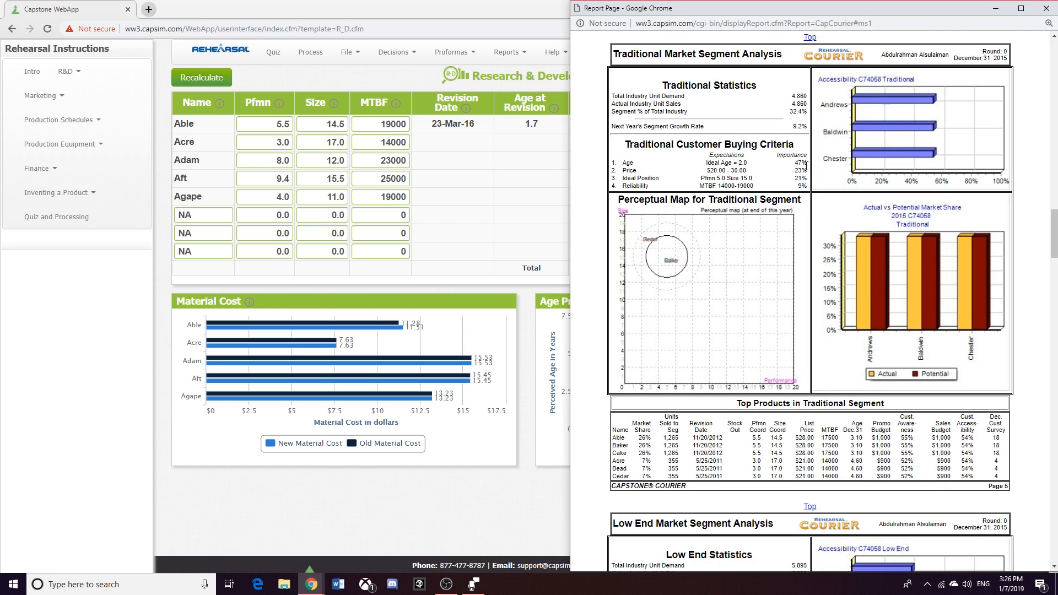
left_click(502, 213)
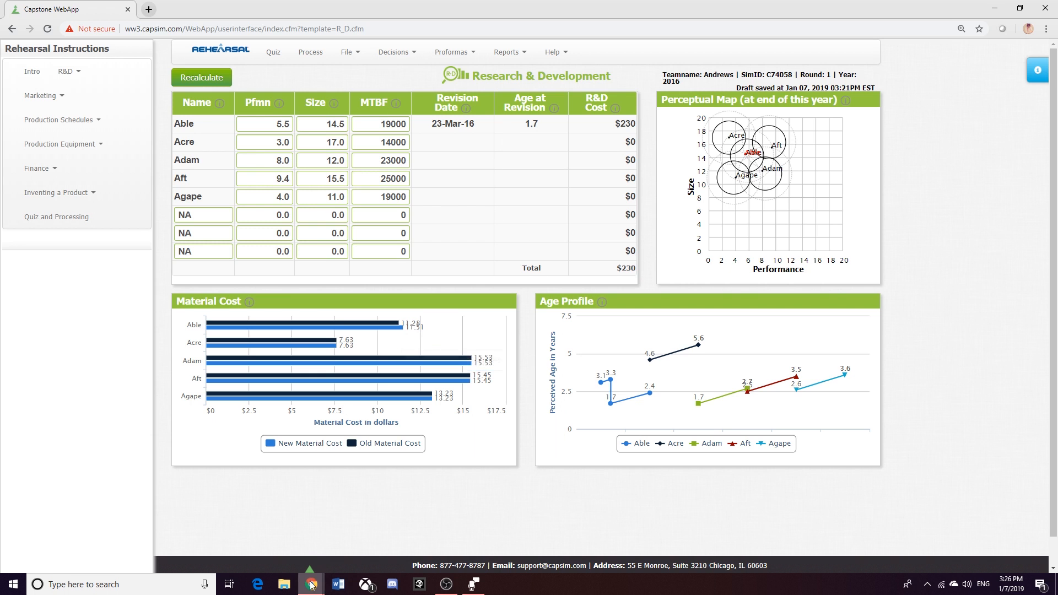
- Look up the Traditional segment's Round 1 size in Table 2 of the Industry Conditions Report and set Able's Size to 14.4
mouse_move(316, 575)
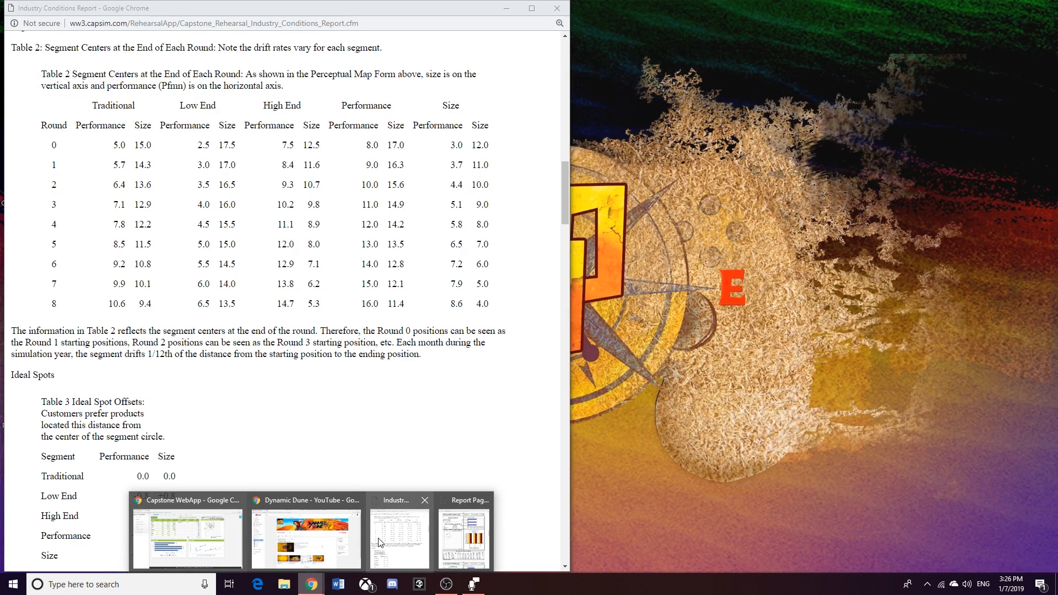
left_click(379, 536)
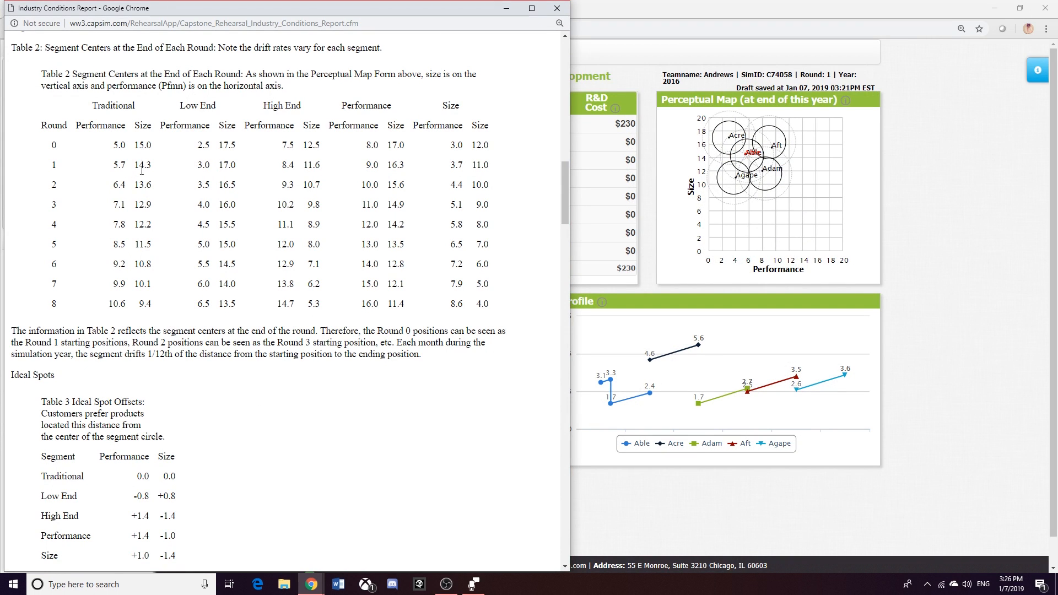
left_click(590, 199)
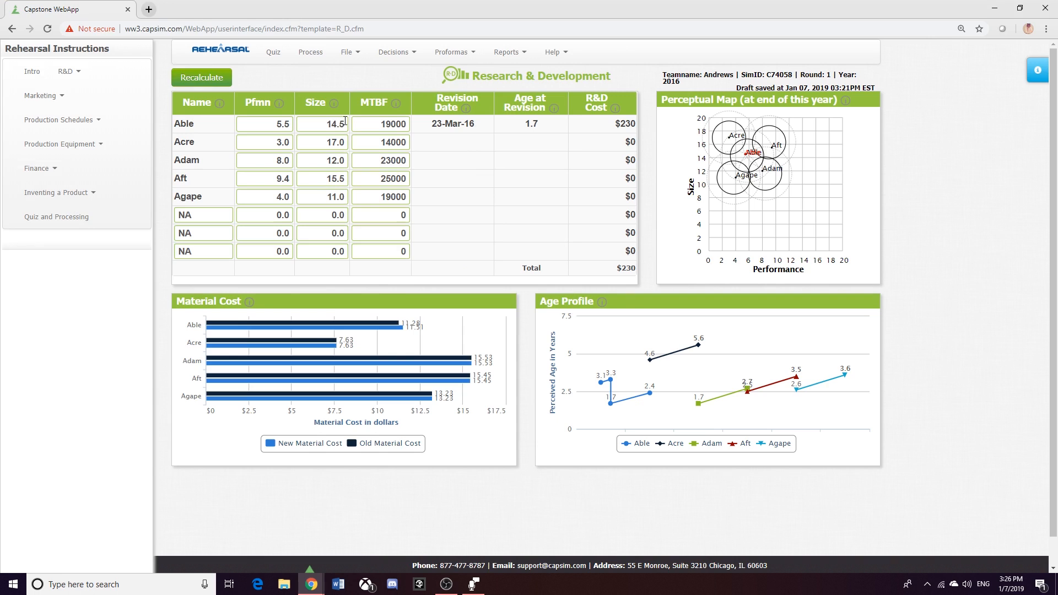
double_click(327, 122)
type("14.4")
- Recheck the Table 2 segment centers and the Traditional buying criteria in the Courier report, and return to the R&D page
mouse_move(312, 584)
mouse_move(417, 552)
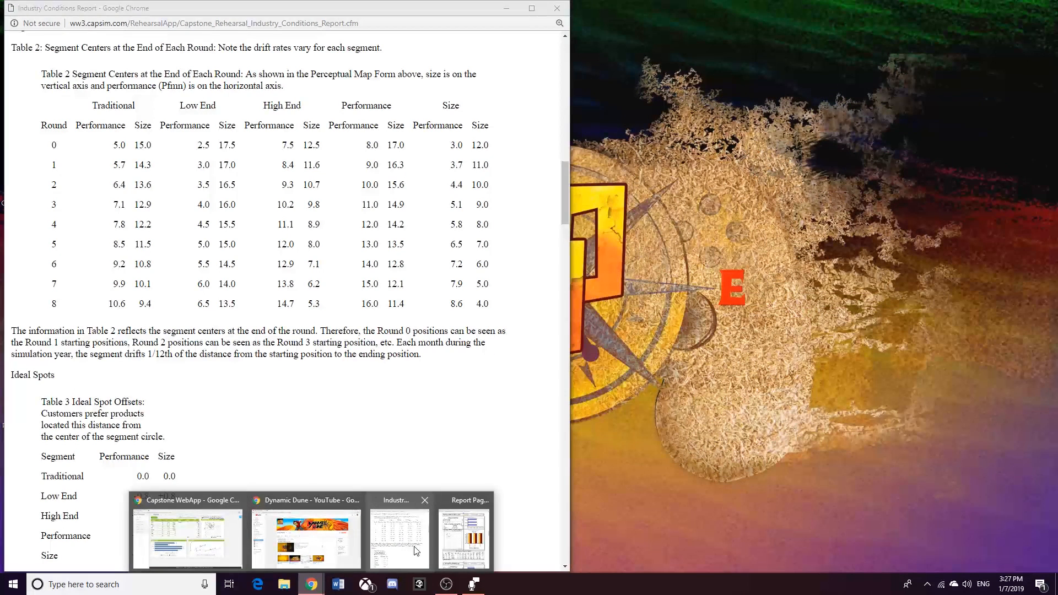
left_click(417, 551)
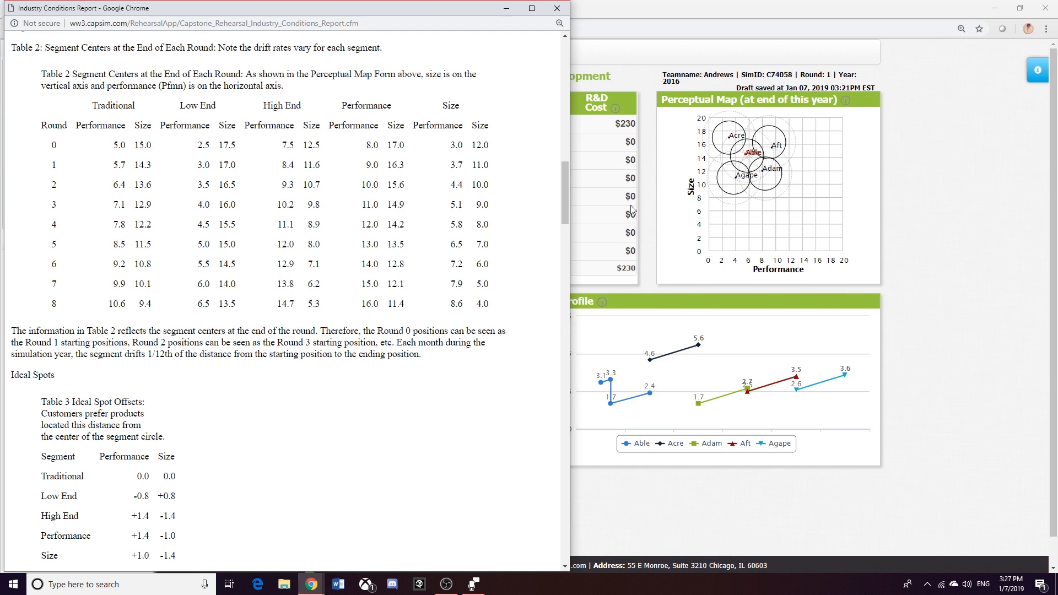
left_click(587, 191)
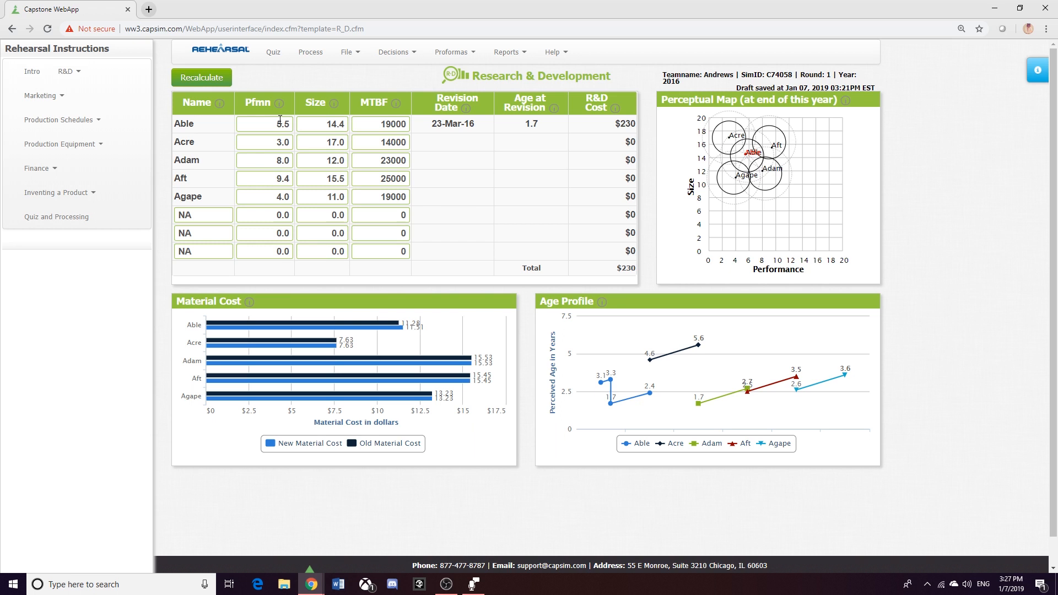
left_click(312, 584)
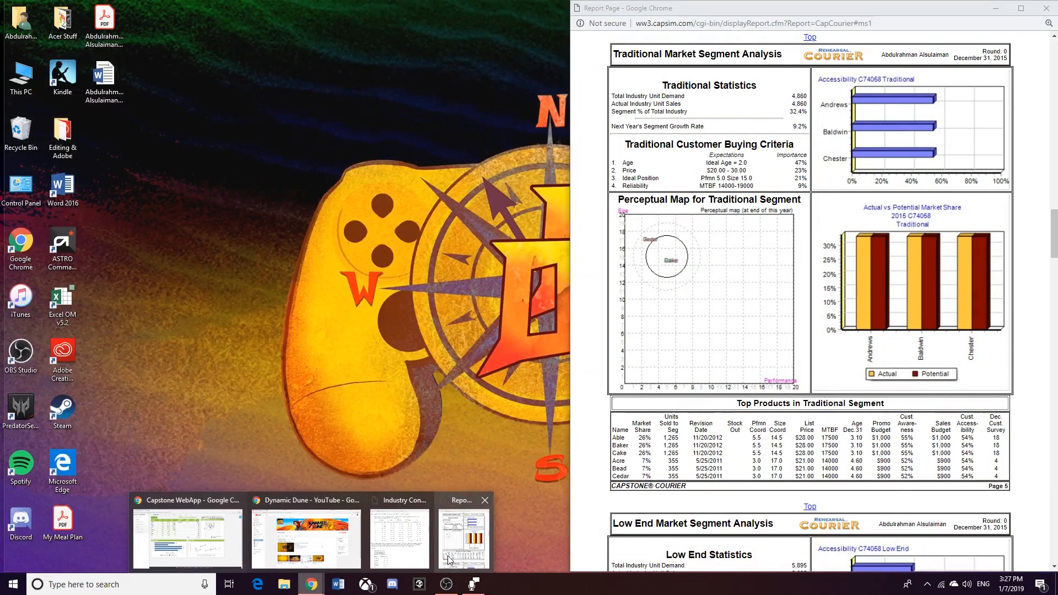
left_click(463, 537)
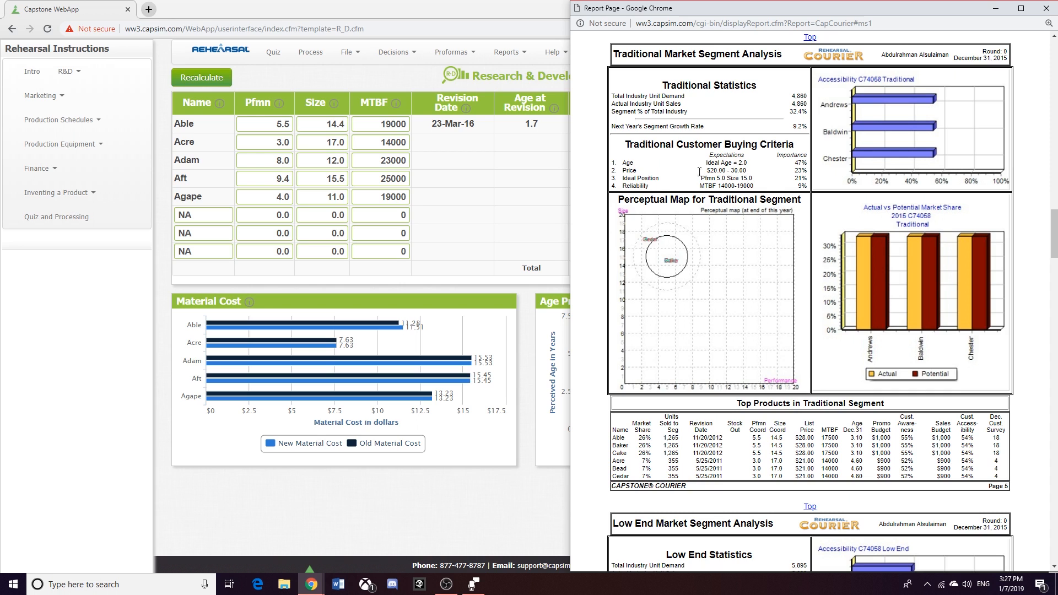
left_click(453, 165)
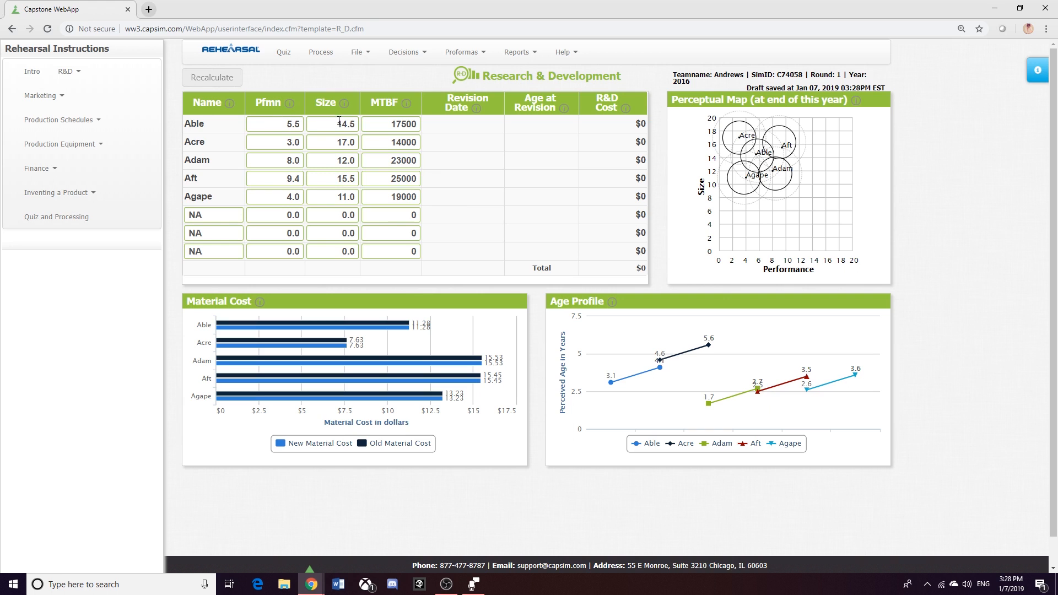
- Set Able's MTBF to 19000 and Size to 14.4, and recalculate the R&D decisions
left_click(382, 125)
type("19000")
left_click_drag(356, 122, 324, 127)
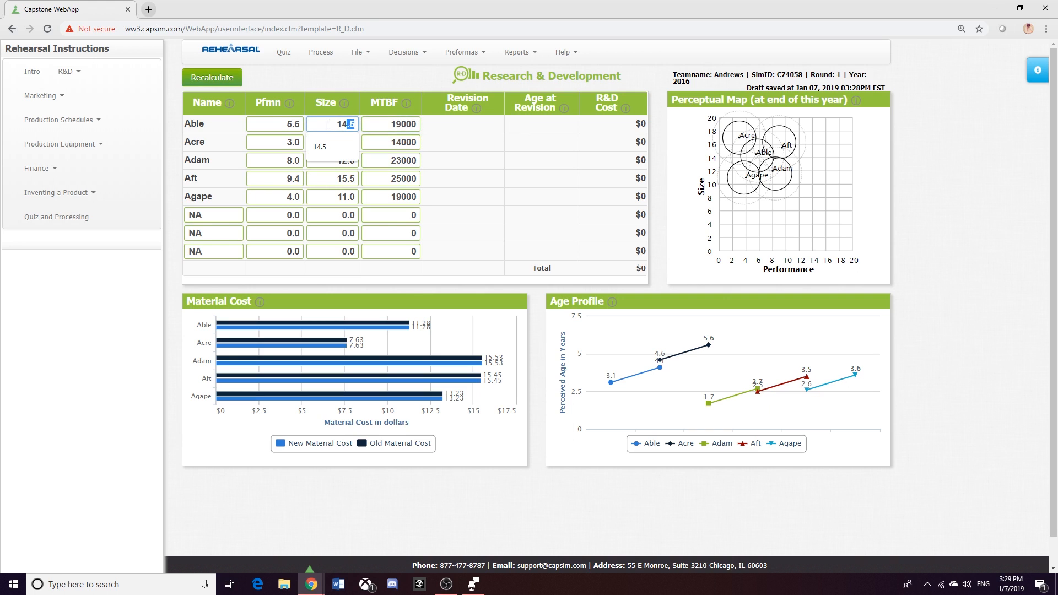
double_click(336, 123)
type("14.4")
left_click(433, 131)
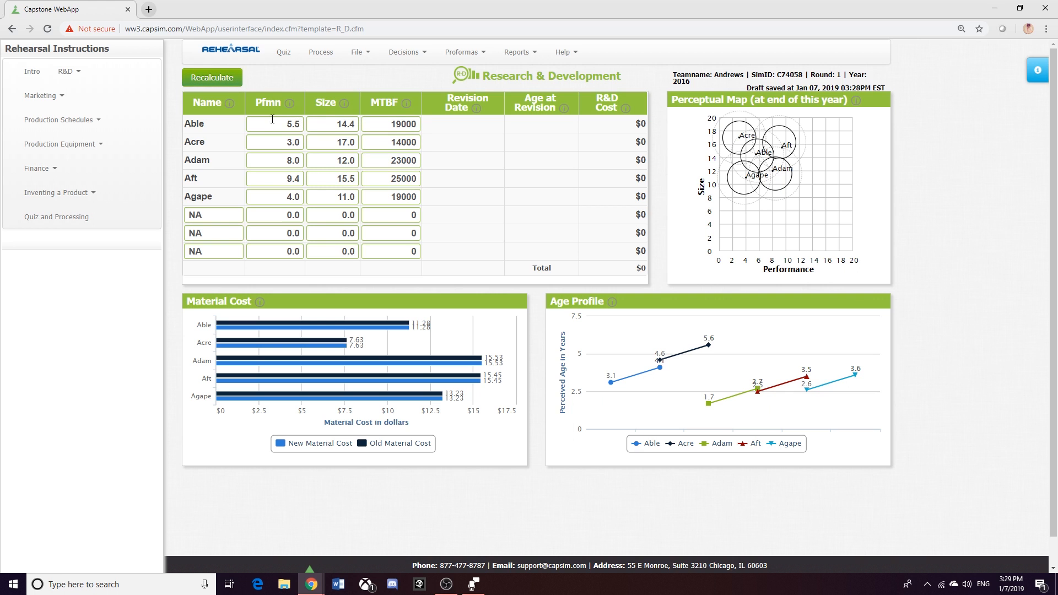
left_click(212, 78)
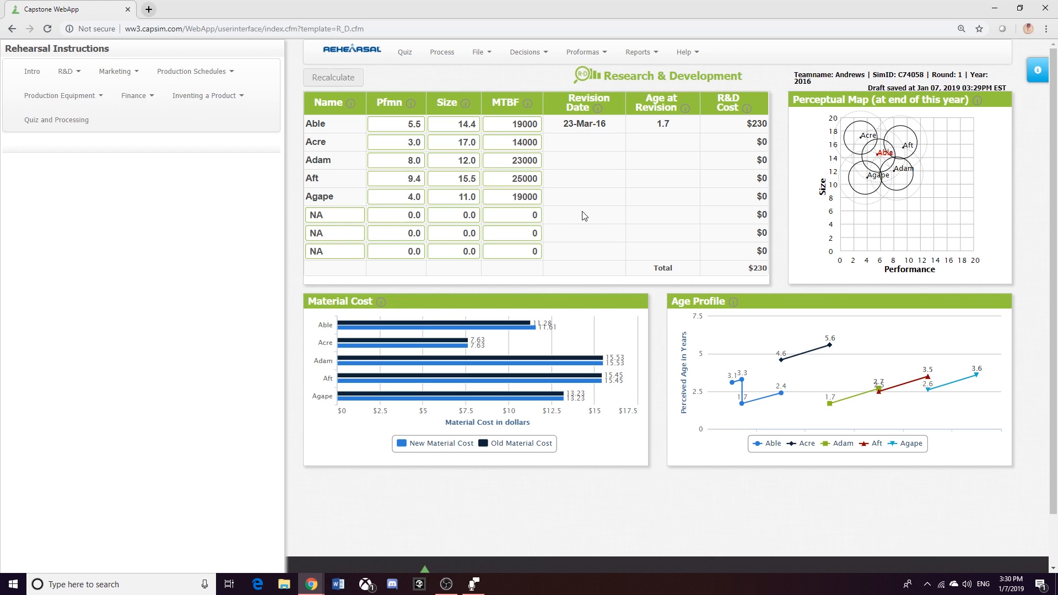
- Review the Traditional customer buying criteria and their importance in the Courier report, and narrow the Rehearsal Instructions pane on the R&D page
mouse_move(312, 585)
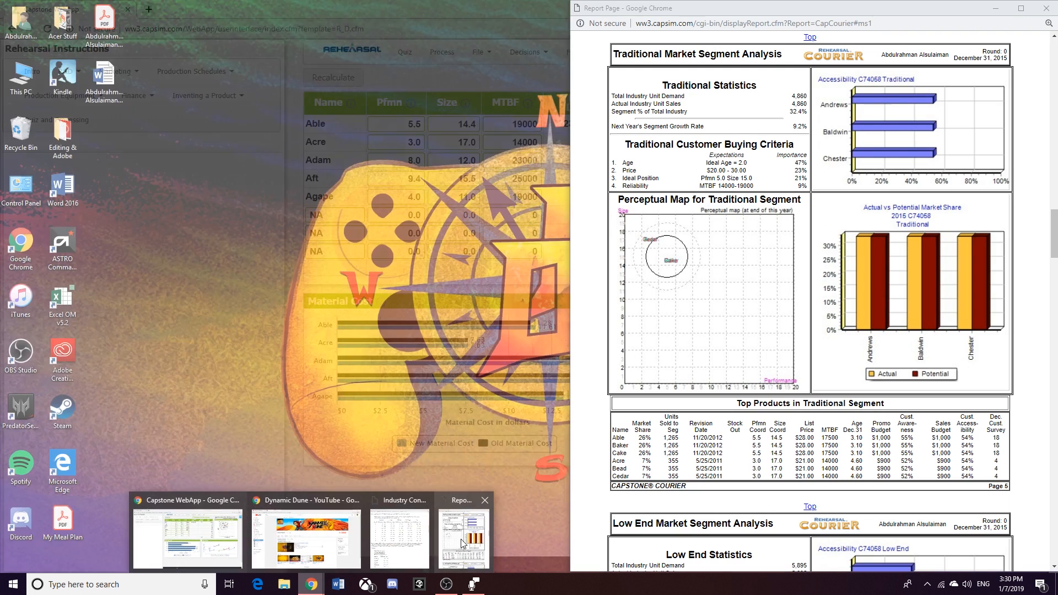
left_click(449, 547)
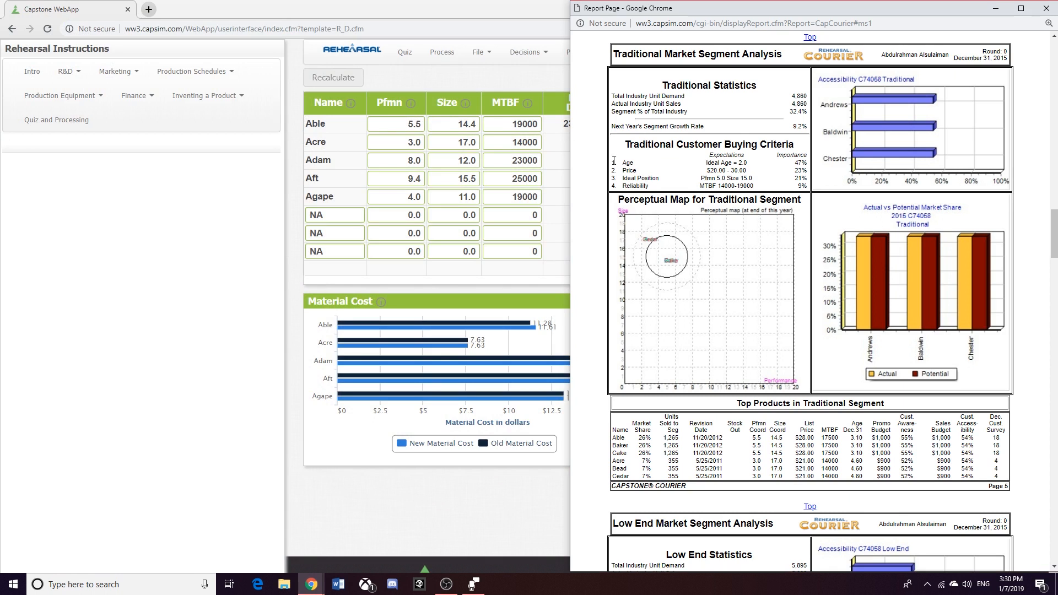
double_click(797, 178)
left_click_drag(795, 163, 799, 162)
left_click(798, 164)
left_click(568, 175)
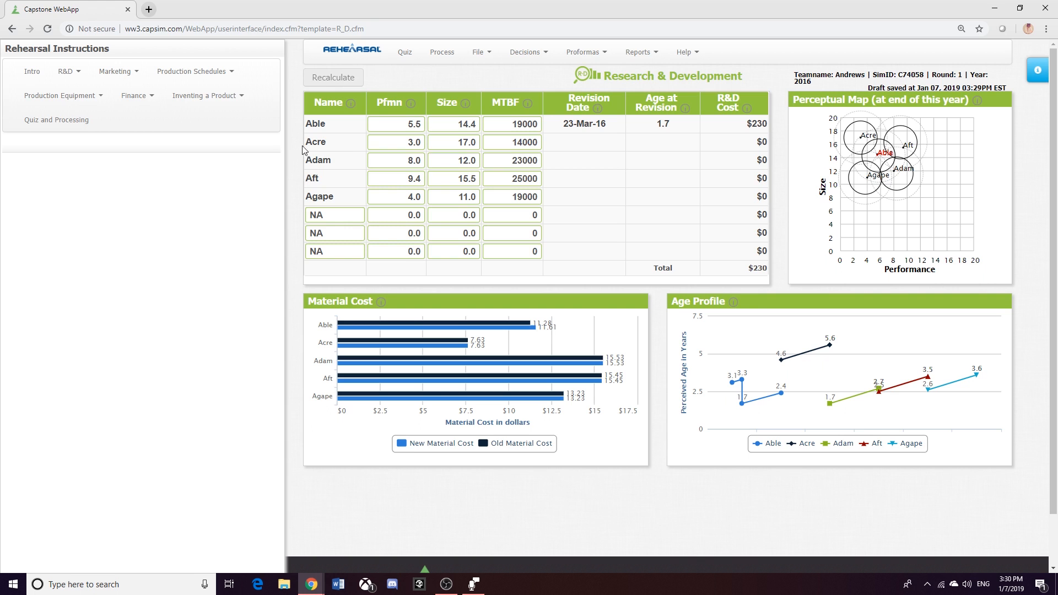
left_click_drag(284, 152, 157, 160)
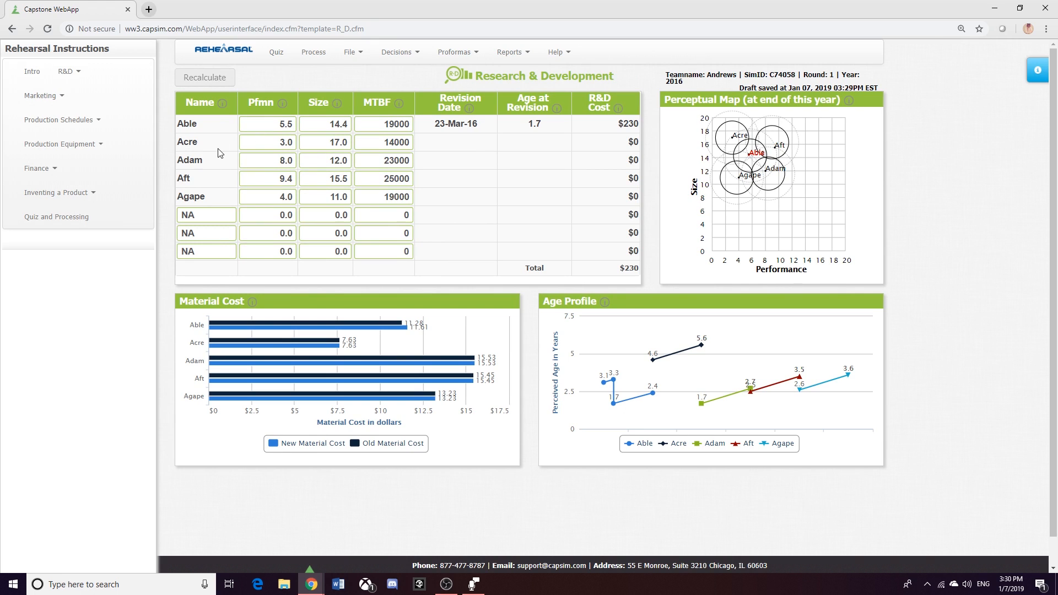
- Examine the Low End Market Segment Analysis in the Courier report, focusing on the customer buying criteria and top products
left_click(312, 582)
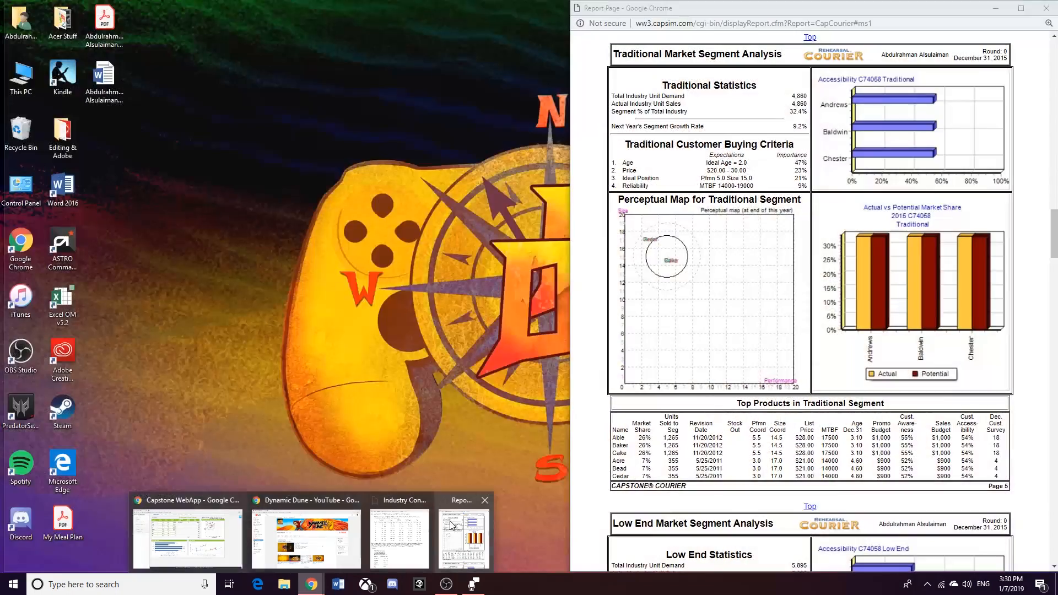
left_click(453, 530)
scroll(810, 219, "down", 4)
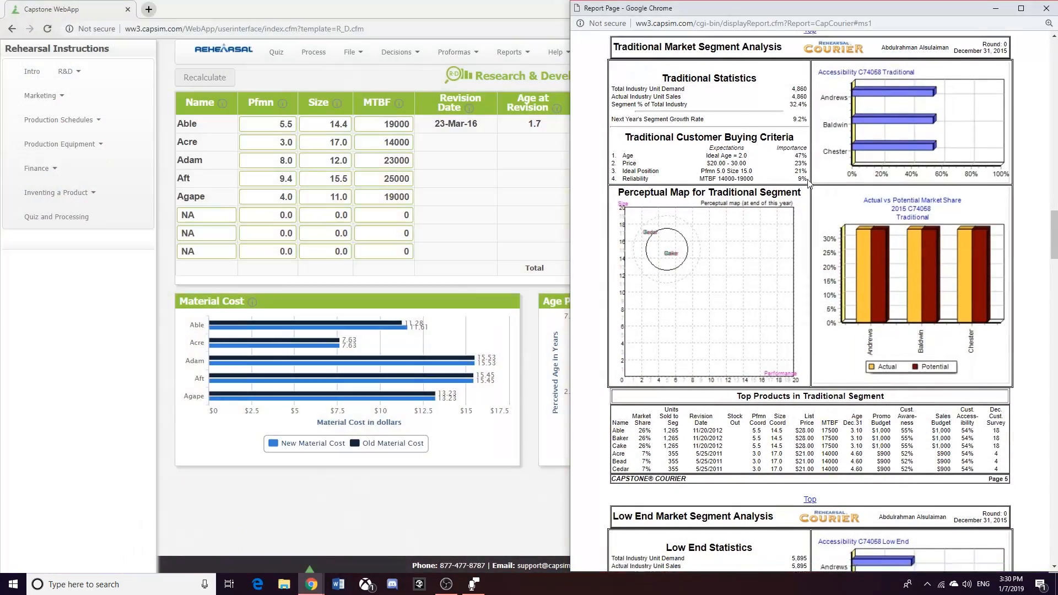
scroll(811, 219, "down", 4)
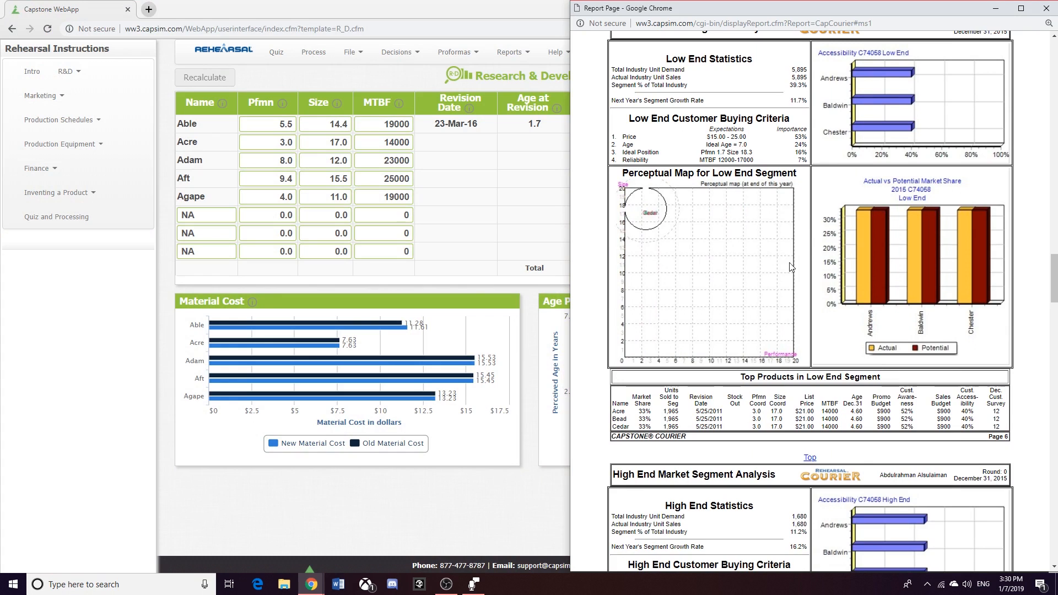
scroll(795, 267, "down", 1)
scroll(677, 363, "up", 6)
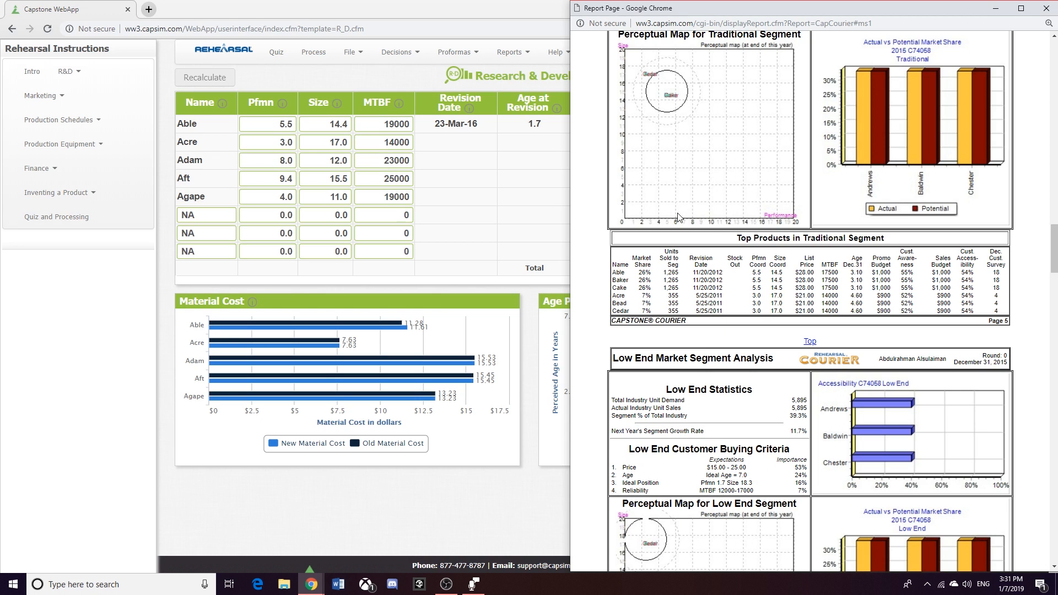
scroll(697, 359, "down", 4)
scroll(697, 359, "down", 3)
scroll(732, 315, "up", 2)
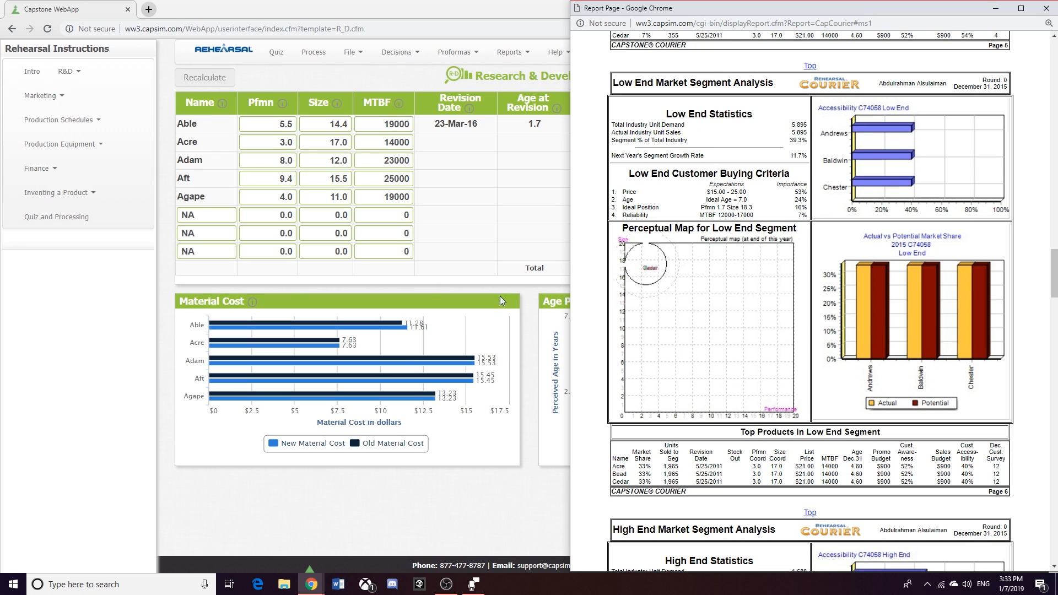
- Compare the Low End ideal position in the Courier report with the segment centers, ideal spot offsets and drift rates in the Industry Conditions Report
left_click(311, 585)
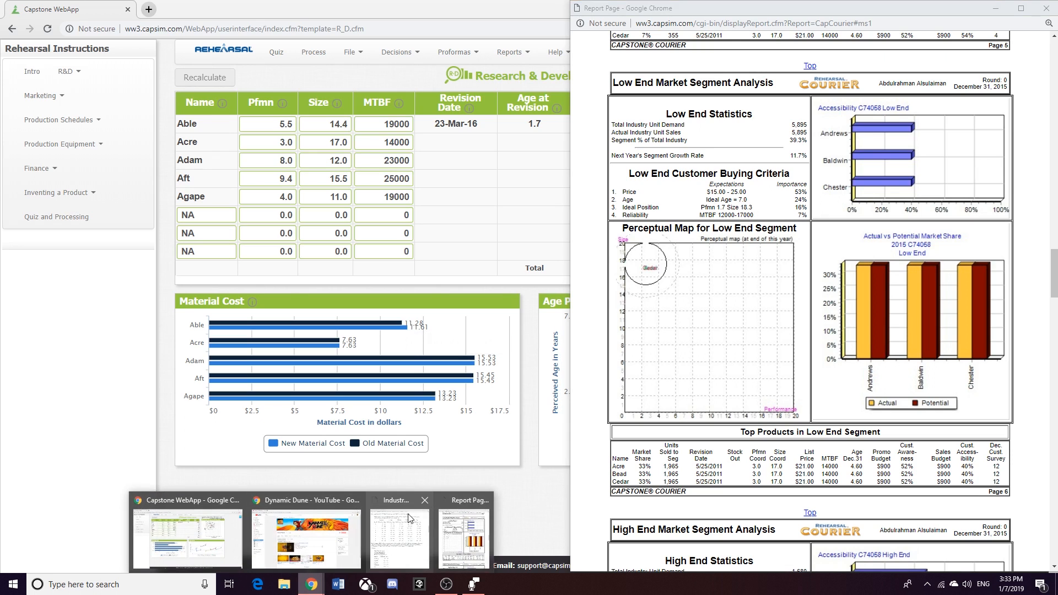
left_click(428, 548)
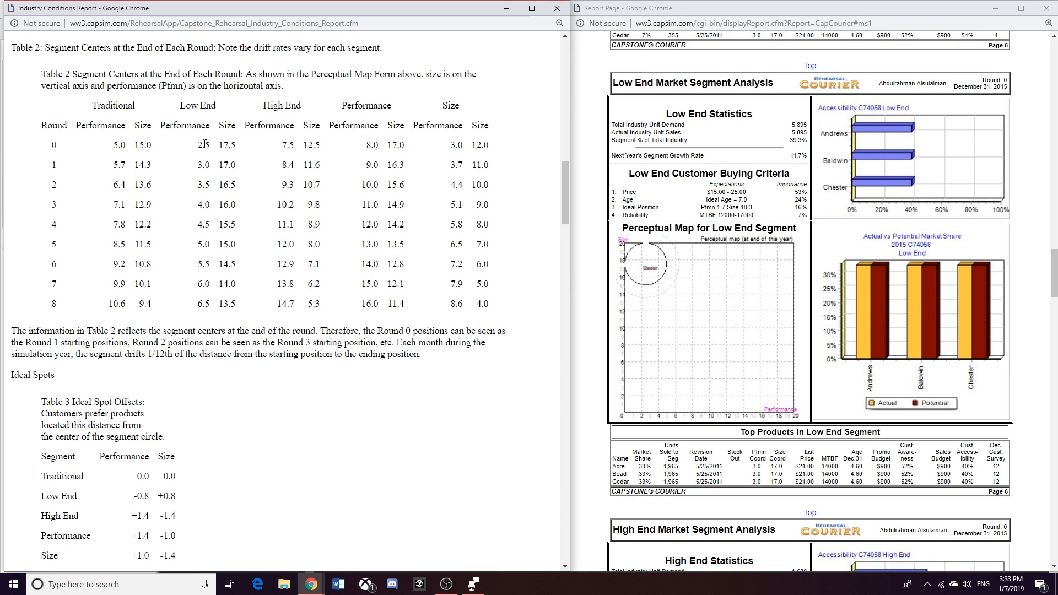
scroll(203, 135, "down", 1)
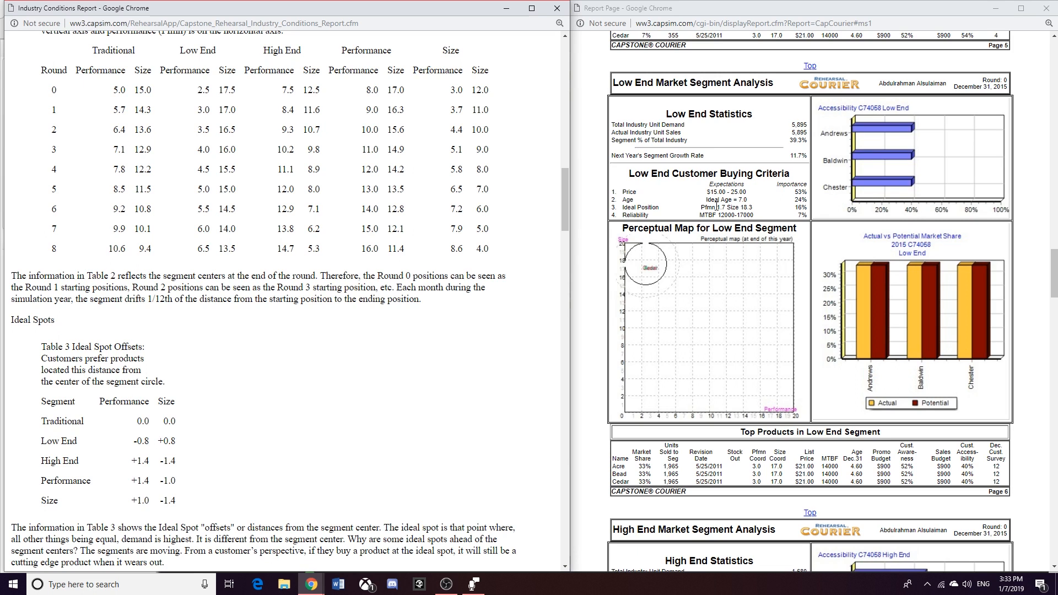
left_click_drag(717, 207, 726, 208)
left_click(749, 206)
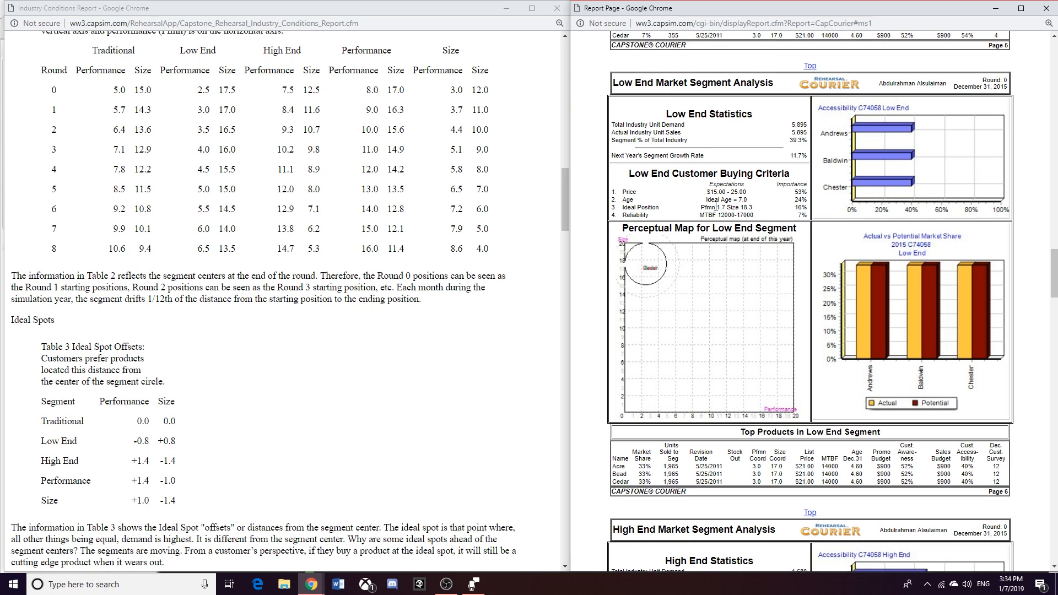
left_click_drag(717, 207, 726, 202)
left_click(742, 208)
scroll(196, 277, "up", 7)
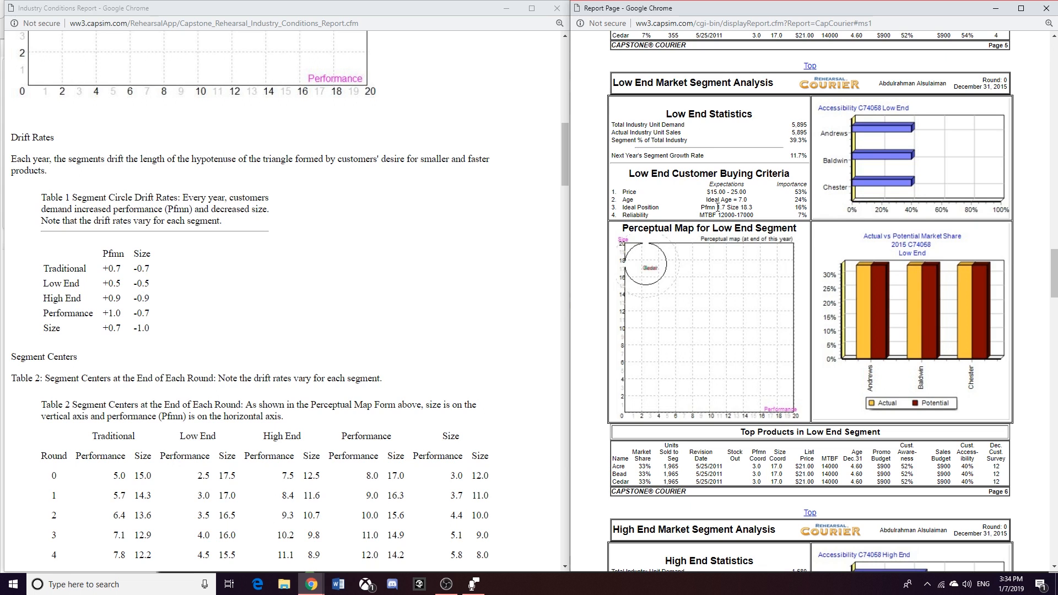
left_click_drag(718, 207, 725, 209)
left_click(506, 9)
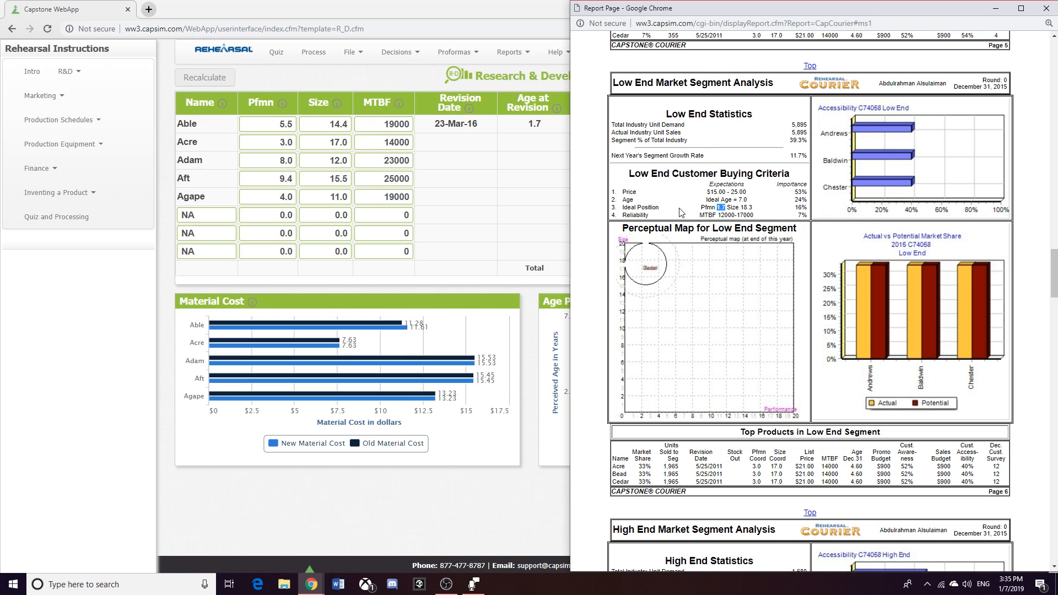
left_click(515, 215)
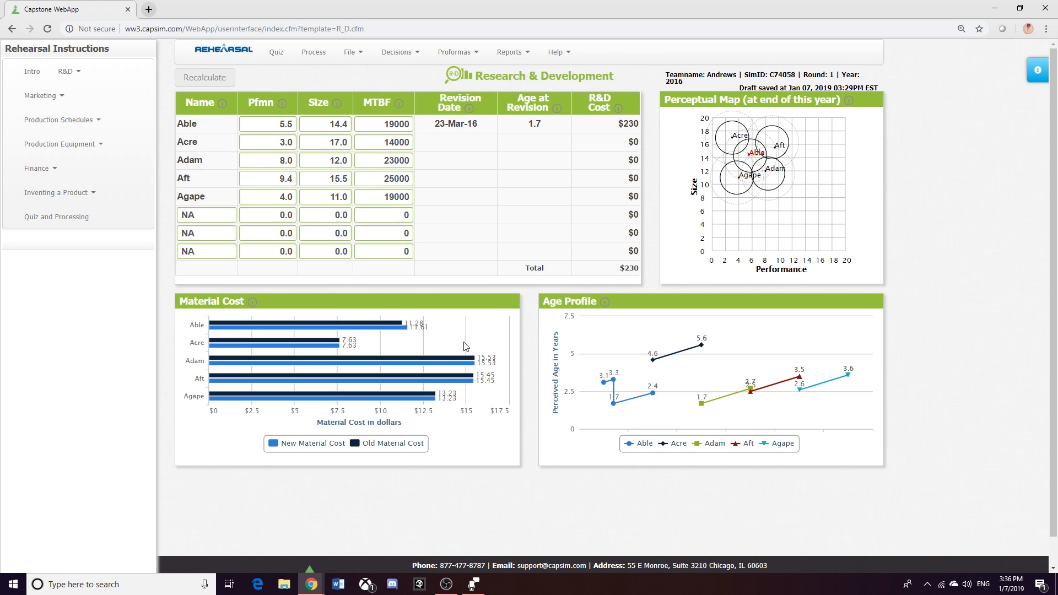
- Recheck the Low End ideal performance and size in the Courier report against the Table 1 drift rates in the Industry Conditions Report
left_click(311, 584)
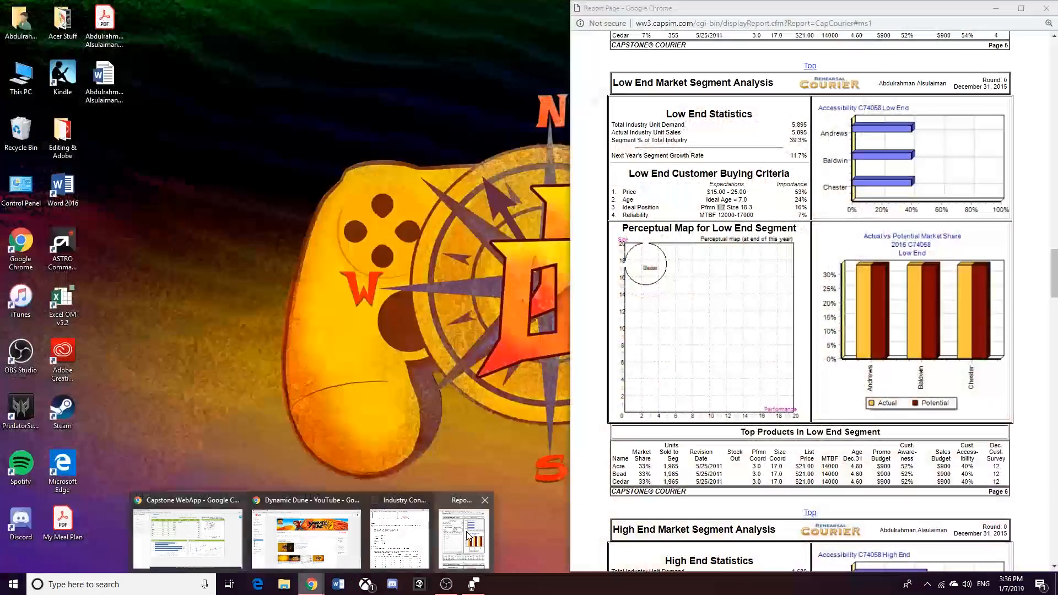
left_click(467, 533)
left_click(720, 208)
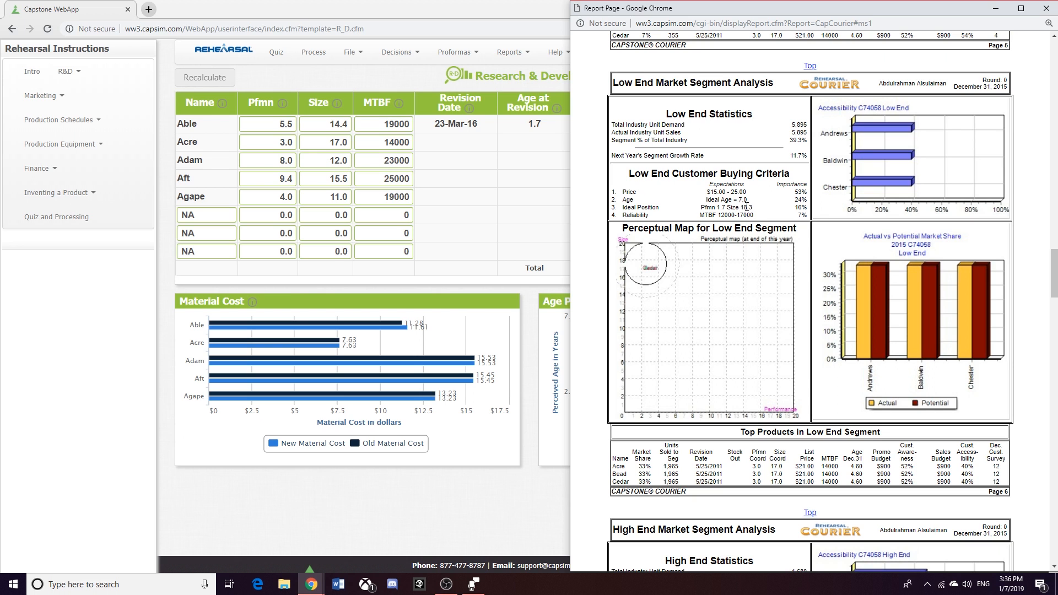
mouse_move(306, 584)
left_click(329, 558)
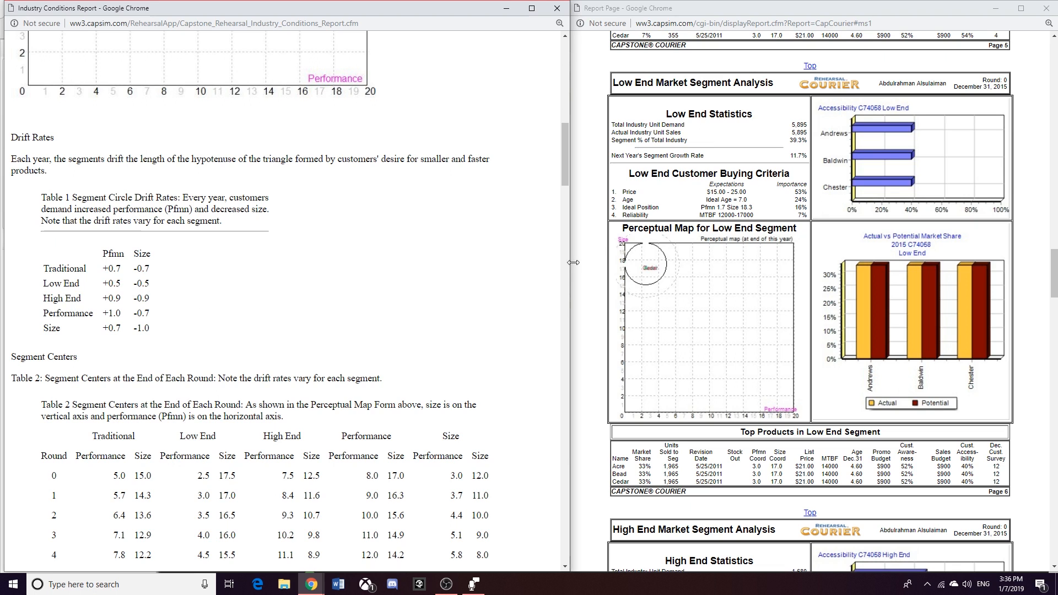
left_click(751, 209)
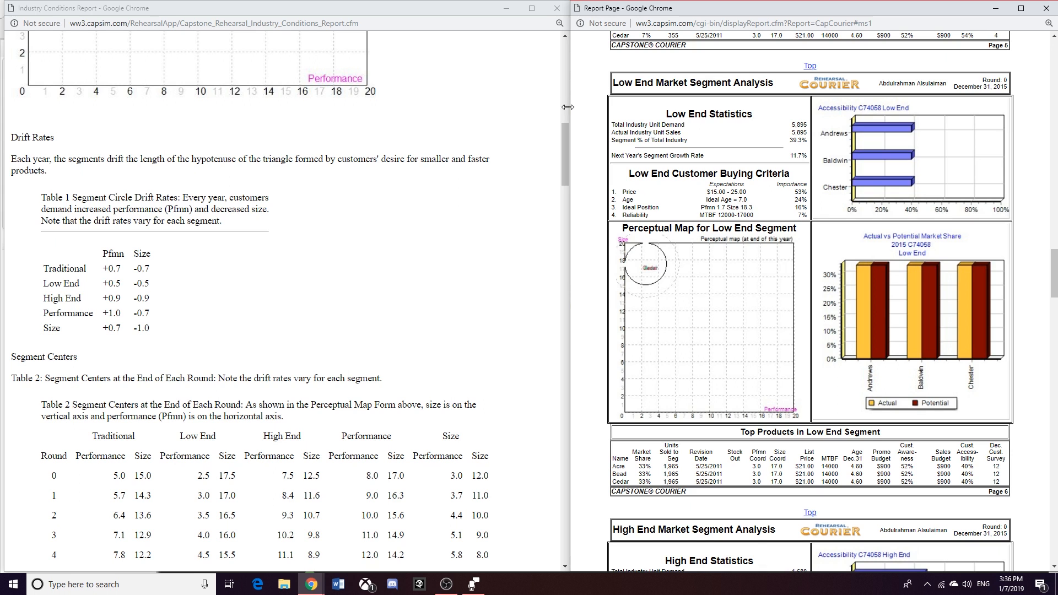
left_click(507, 8)
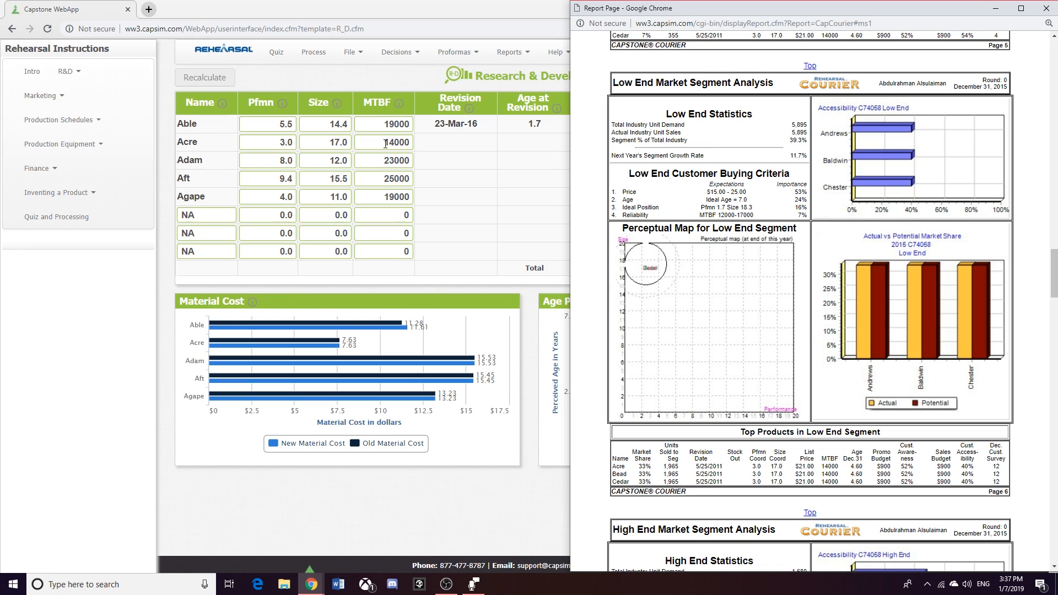
- Set Acre's MTBF to 12000 and apply the entry to the R&D decisions
left_click(386, 144)
double_click(386, 144)
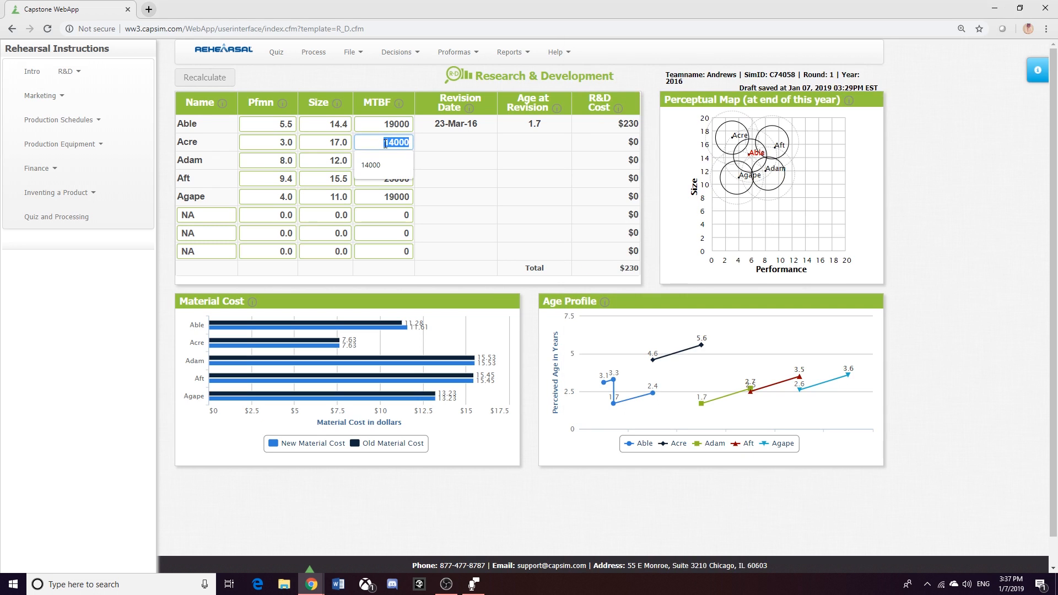
type("12000")
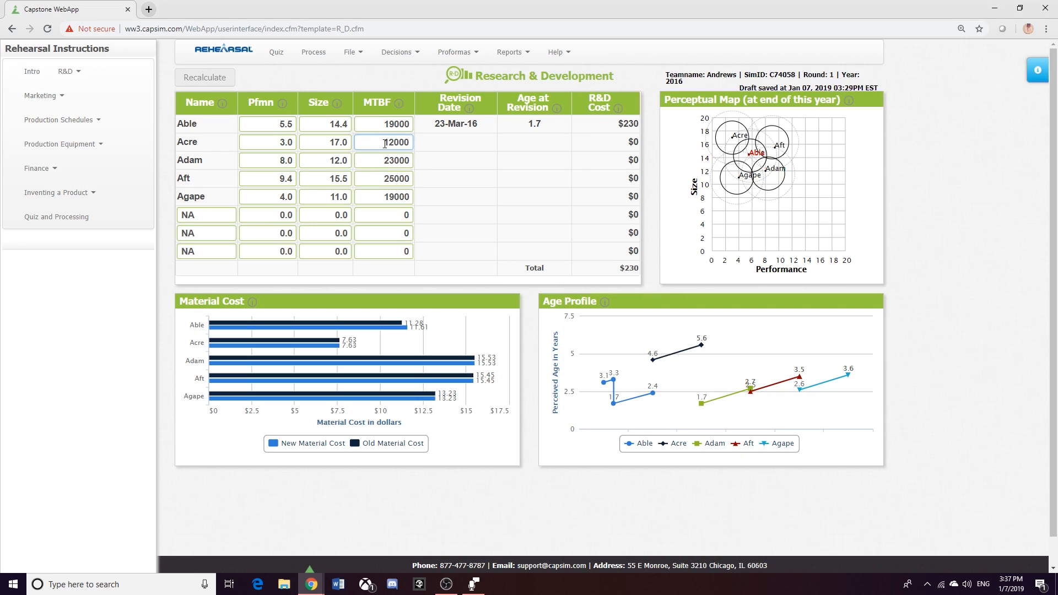
left_click(441, 145)
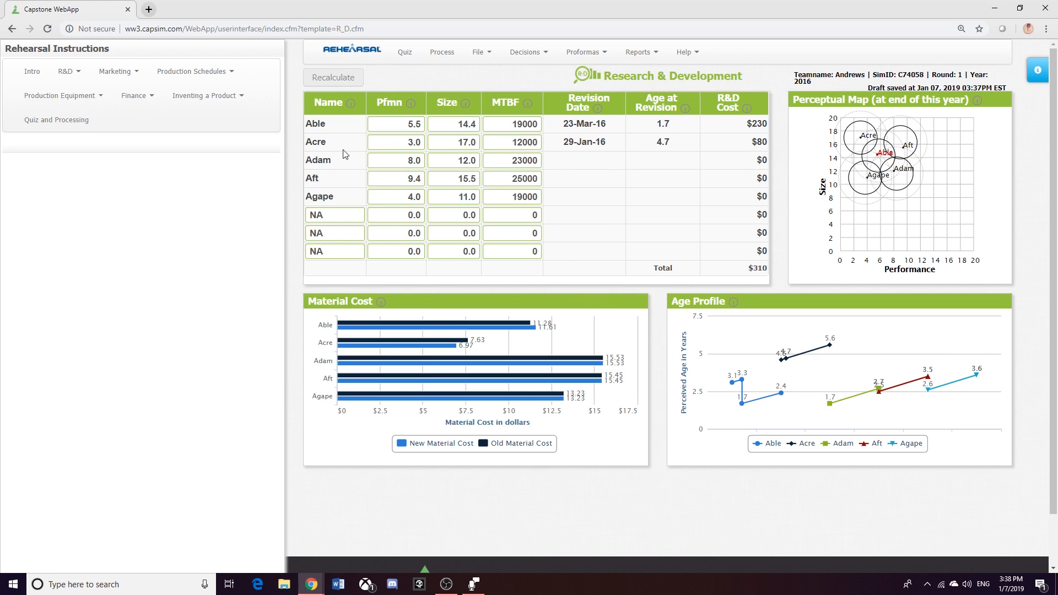
- Check Acre's revised age against the Low End customer buying criteria in the Courier report, and return to the R&D page
mouse_move(311, 584)
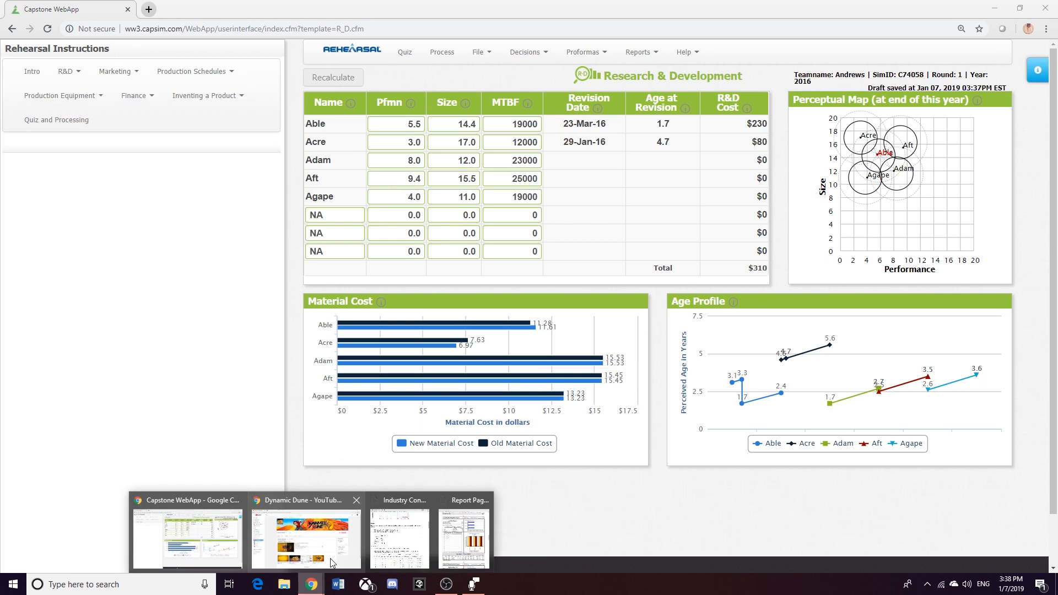
left_click(454, 544)
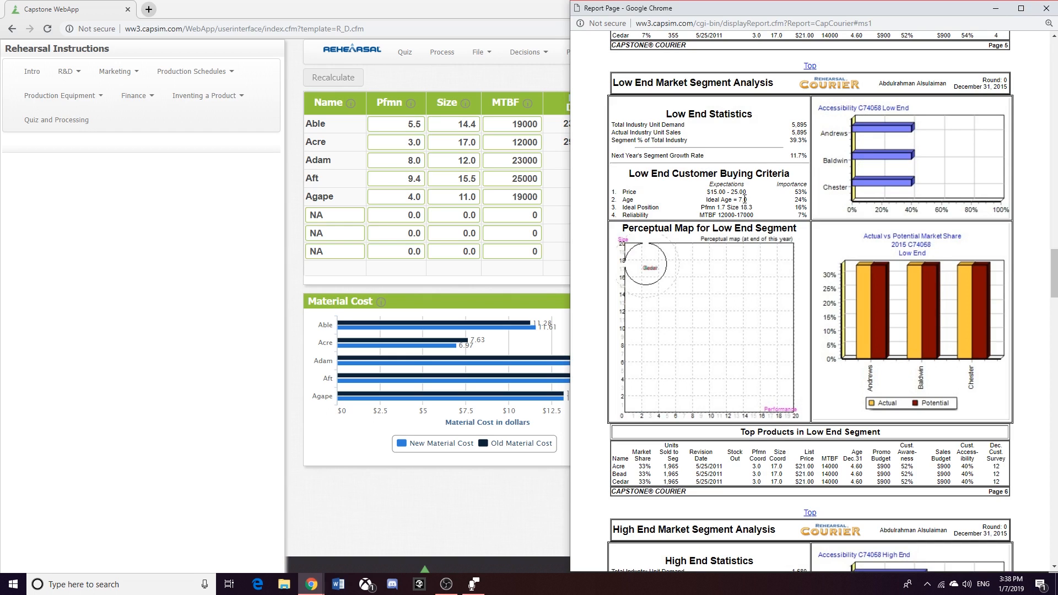
left_click(552, 189)
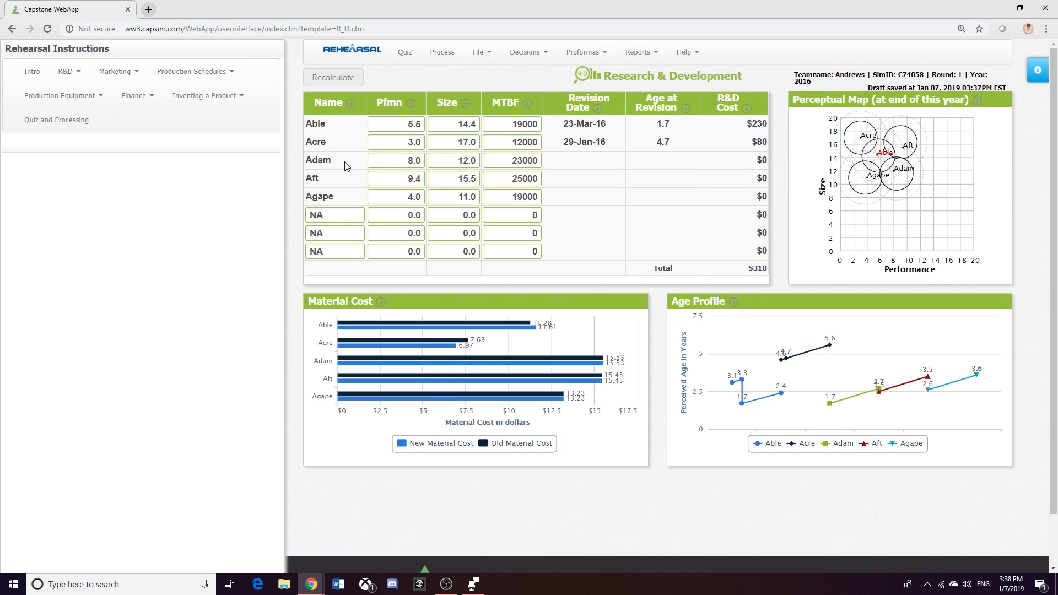
- Examine the High End Market Segment Analysis in the Courier report, including the buying criteria and Adam's market share
left_click(311, 585)
left_click(463, 536)
scroll(774, 254, "down", 10)
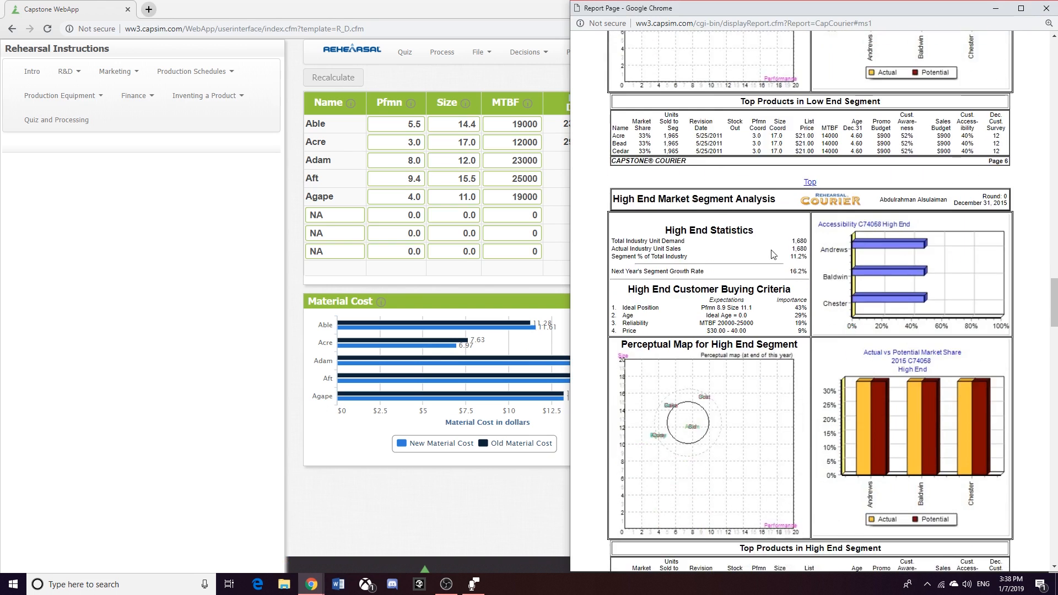
scroll(774, 255, "up", 1)
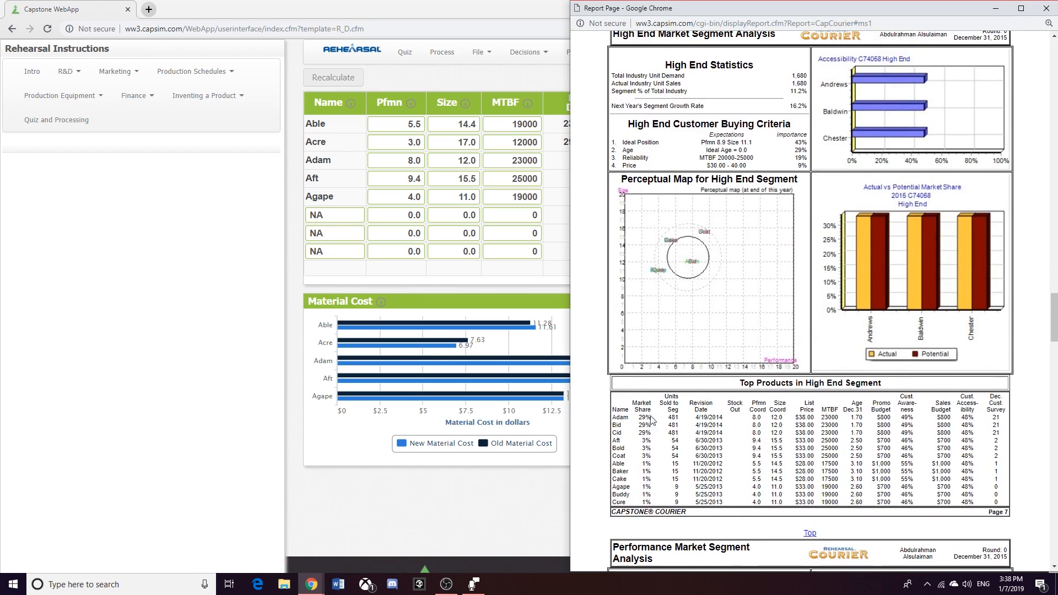
left_click_drag(640, 416, 651, 418)
- Look up the High End drift rates in Table 1 of the Industry Conditions Report and compare them with the High End ideal position in the Courier
left_click(312, 584)
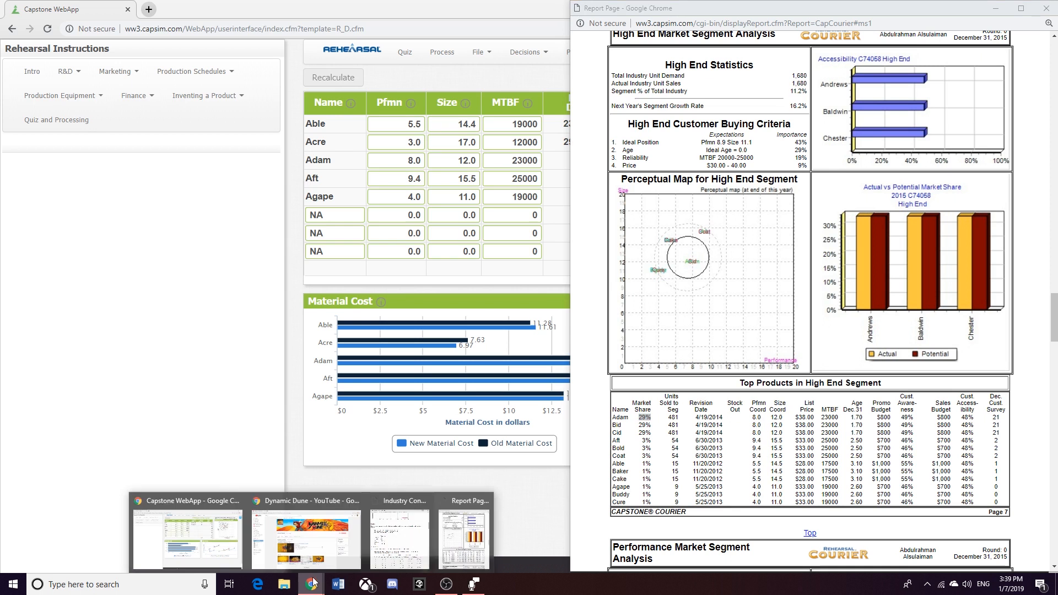
left_click(384, 554)
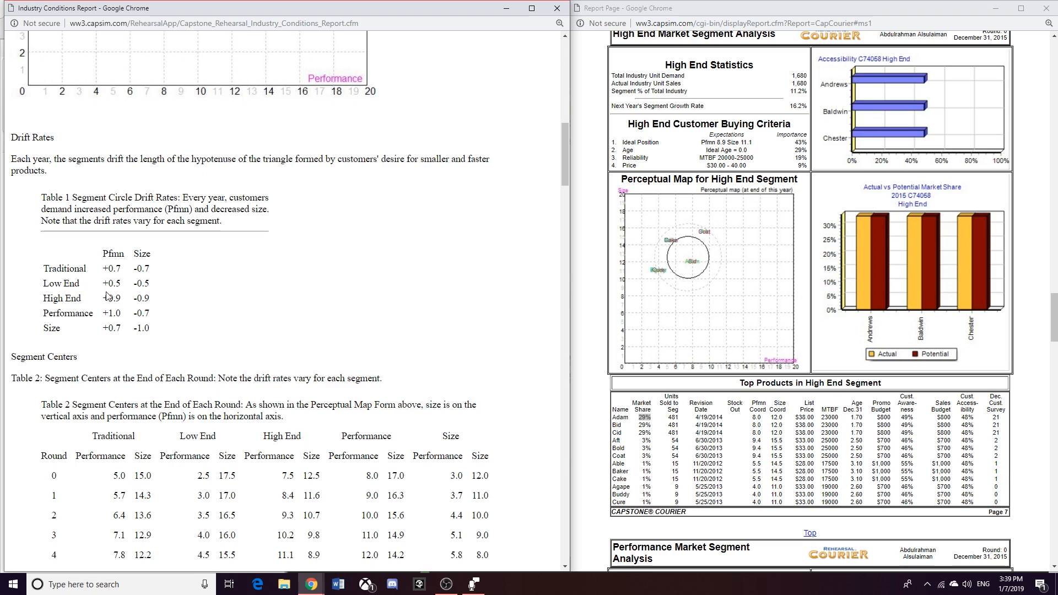
left_click_drag(104, 298, 123, 309)
left_click(206, 321)
left_click_drag(103, 298, 119, 299)
left_click(111, 301)
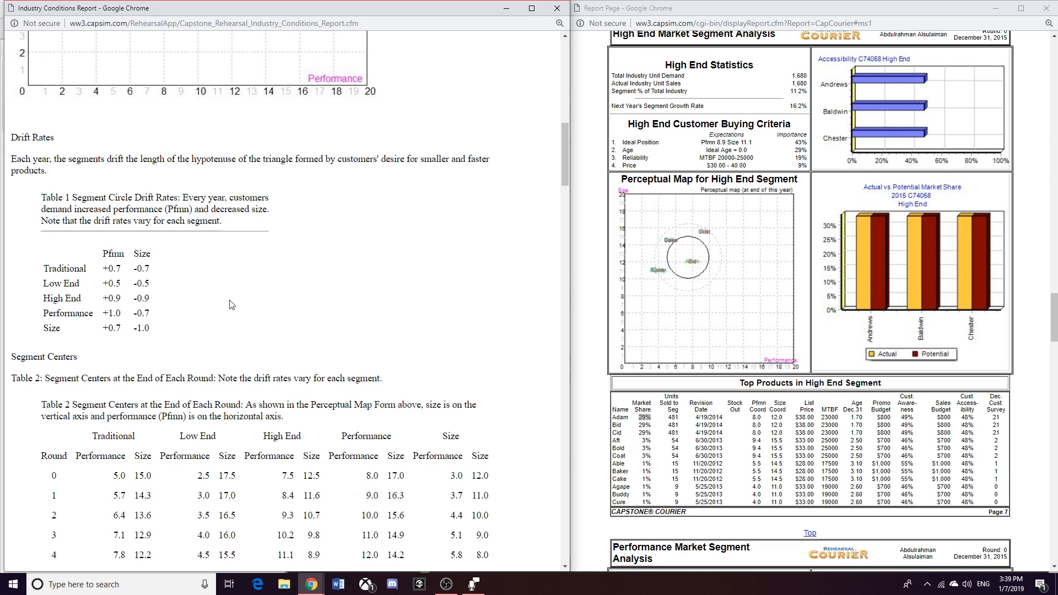
left_click(643, 259)
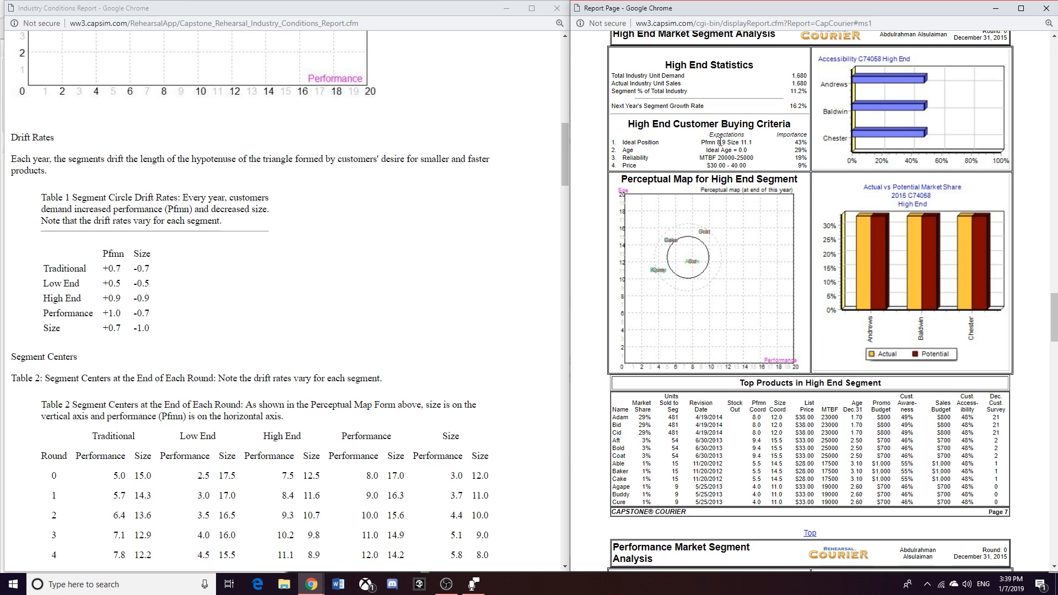
left_click(507, 8)
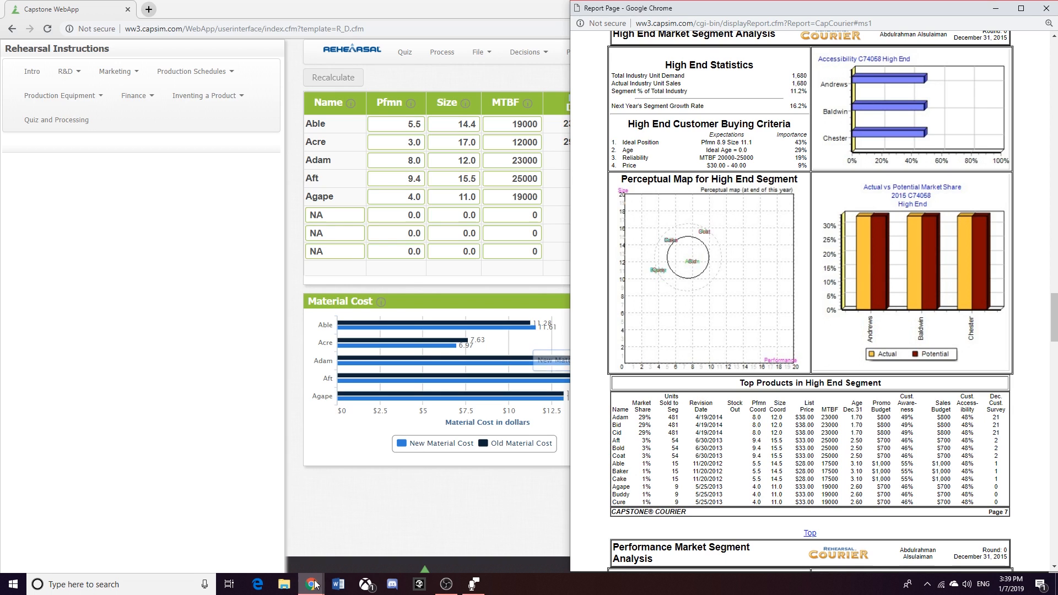
mouse_move(316, 583)
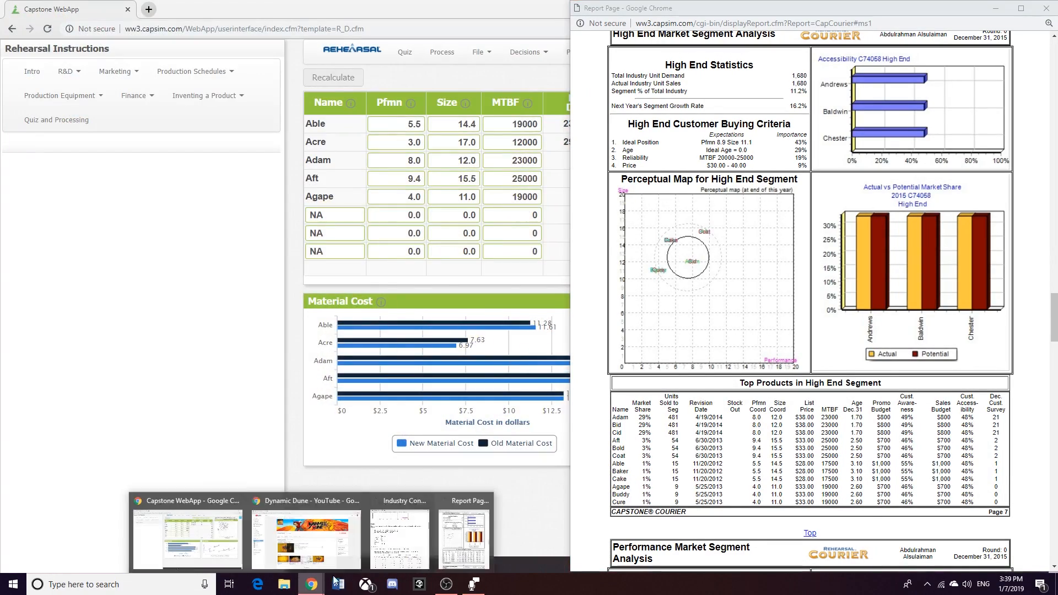
- Consult the High End drift rates in the Industry Conditions Report and set Adam's performance (Pfmn) to 9.35
mouse_move(452, 539)
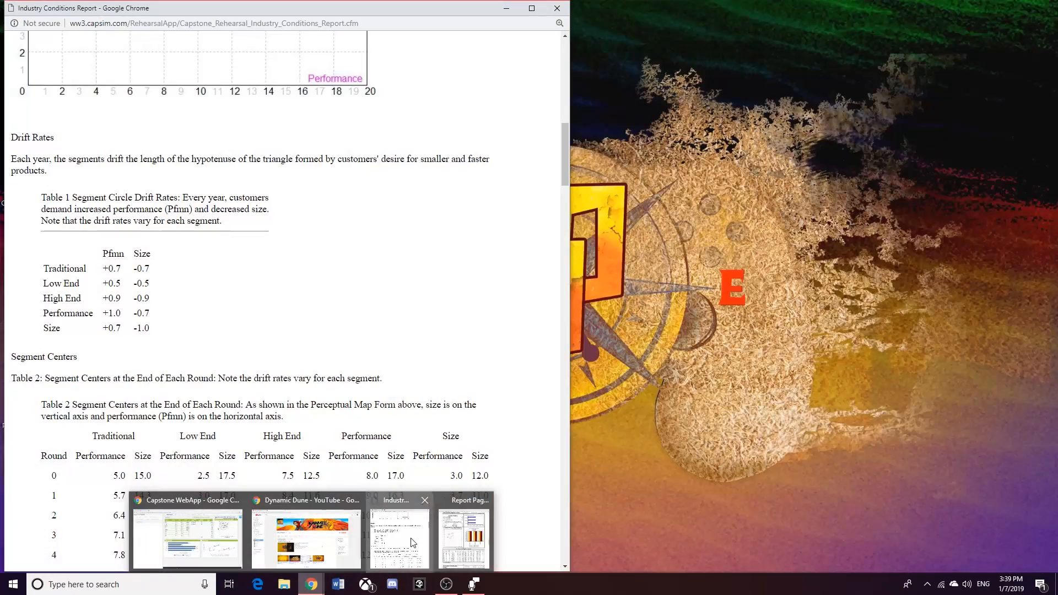
left_click(414, 541)
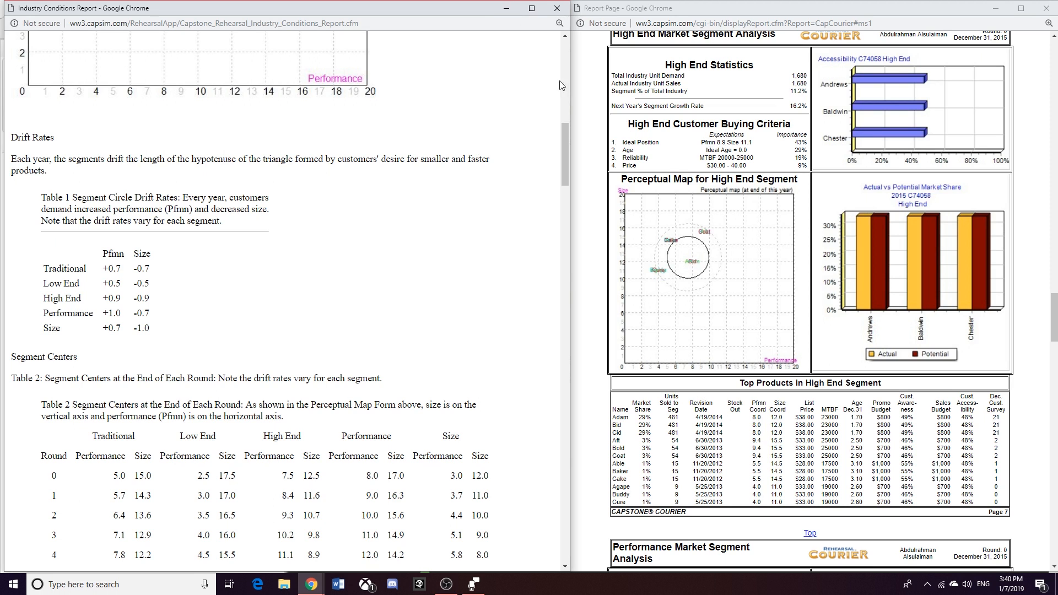
left_click(506, 8)
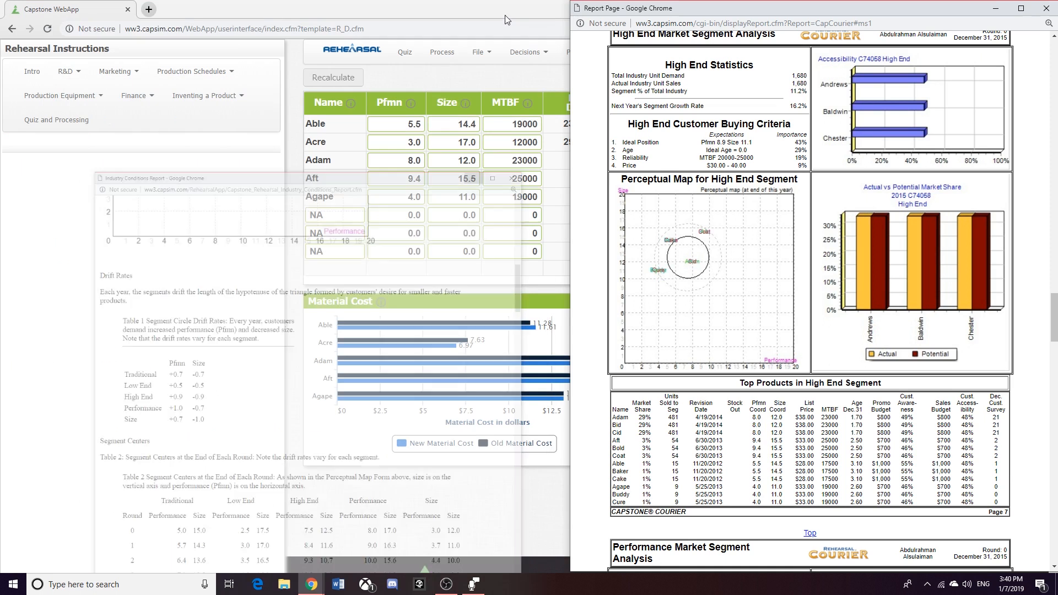
left_click(394, 162)
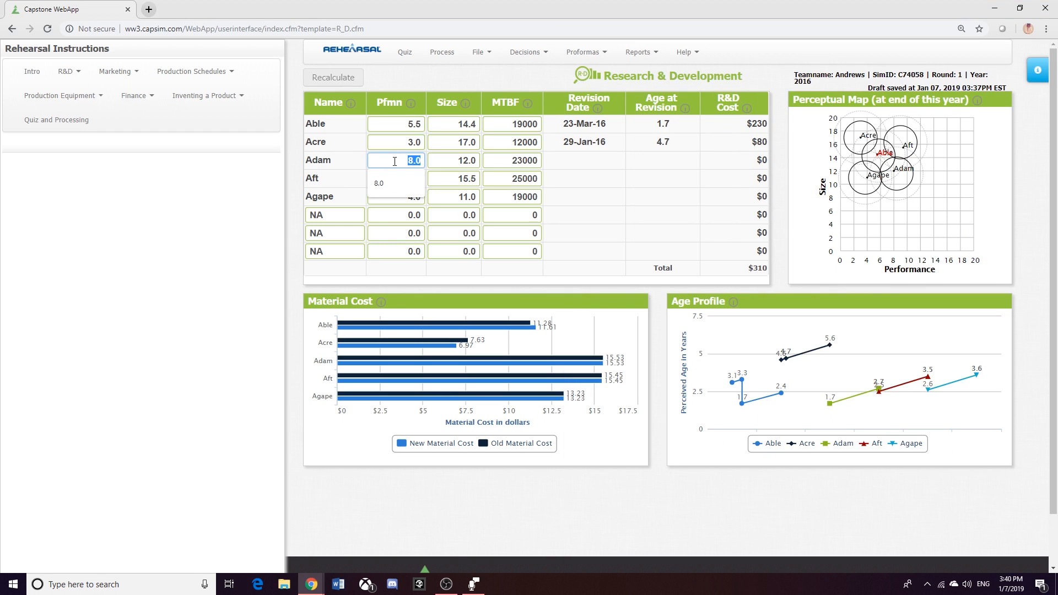
key("BackSpace")
type("9.35")
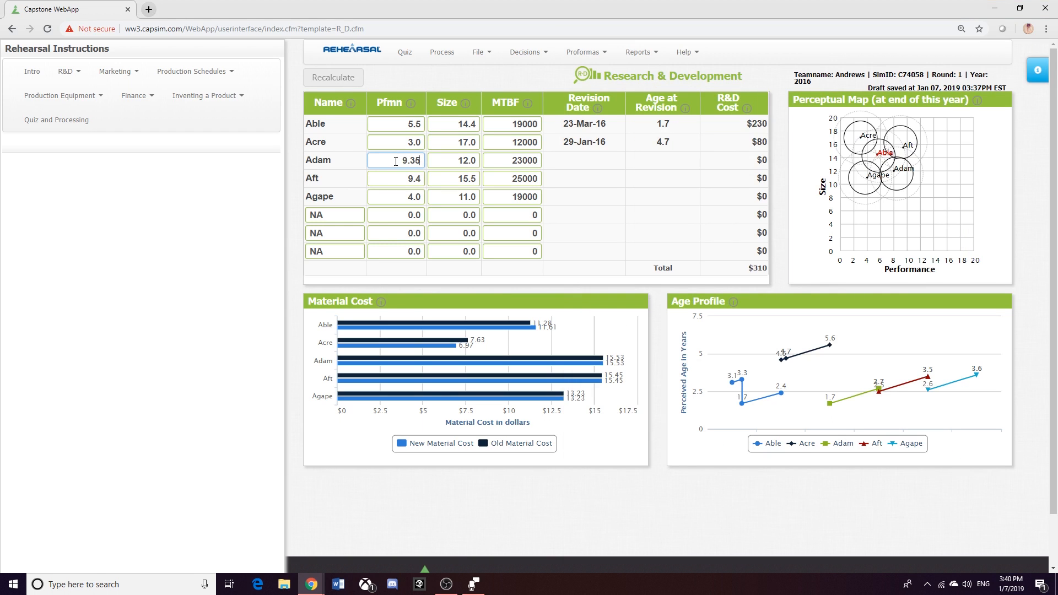
left_click(293, 189)
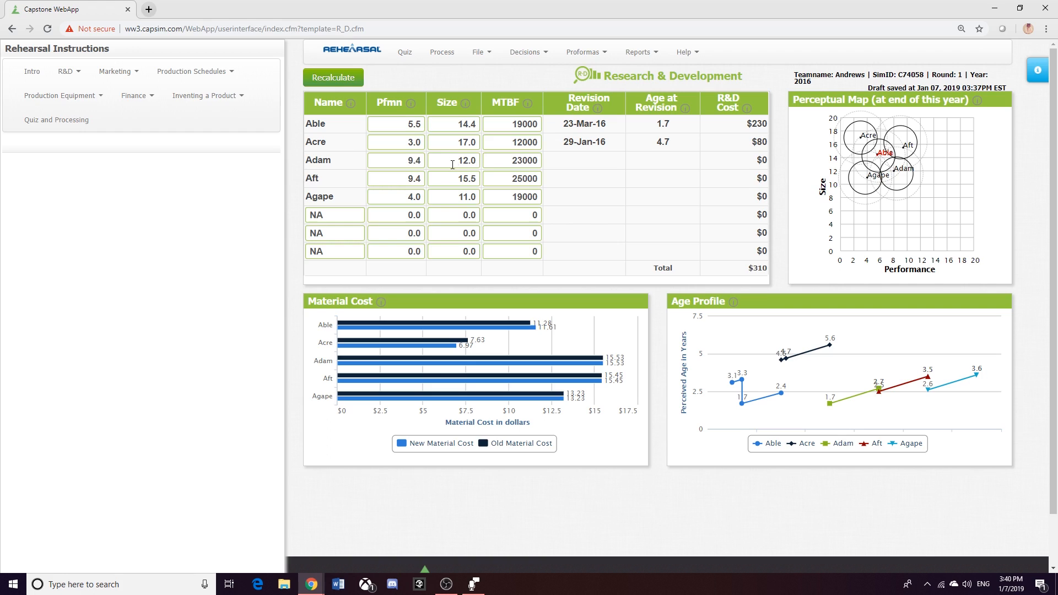
- Compare the High End ideal size in the Courier with the High End size drift rate in the Industry Conditions Report
mouse_move(312, 584)
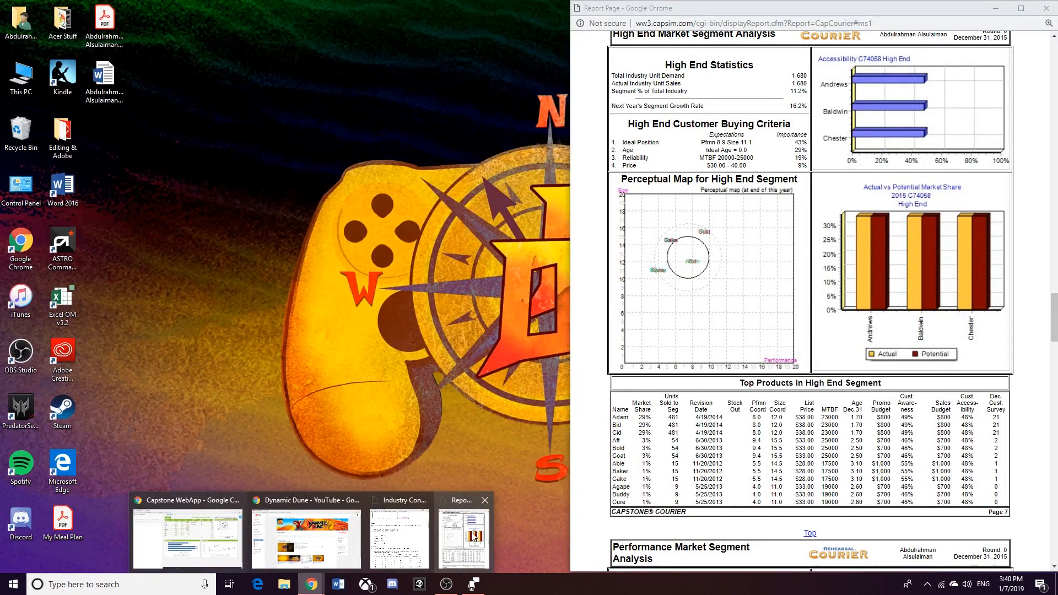
left_click(463, 538)
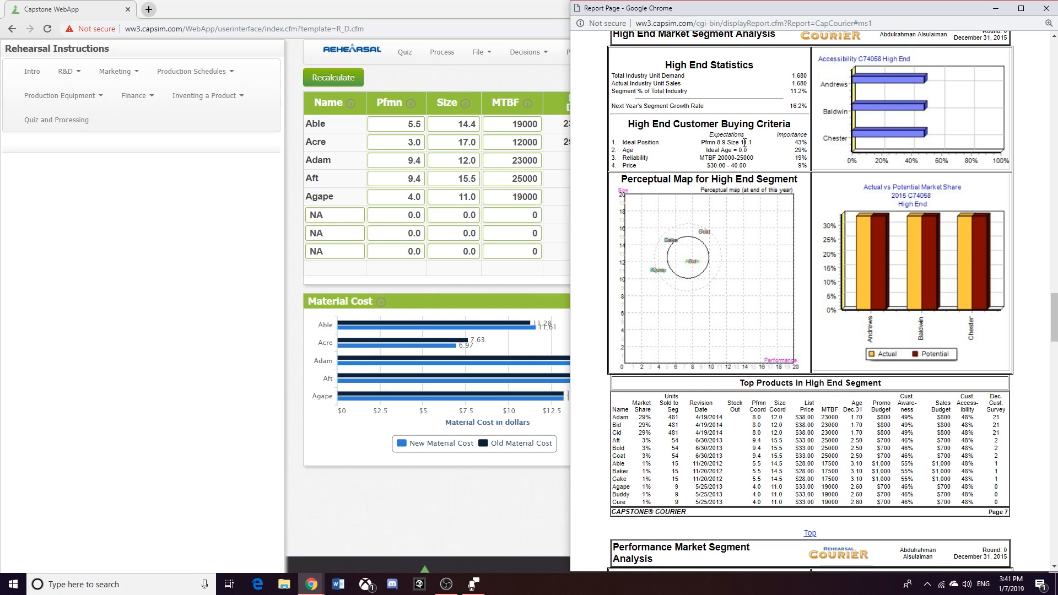
mouse_move(312, 583)
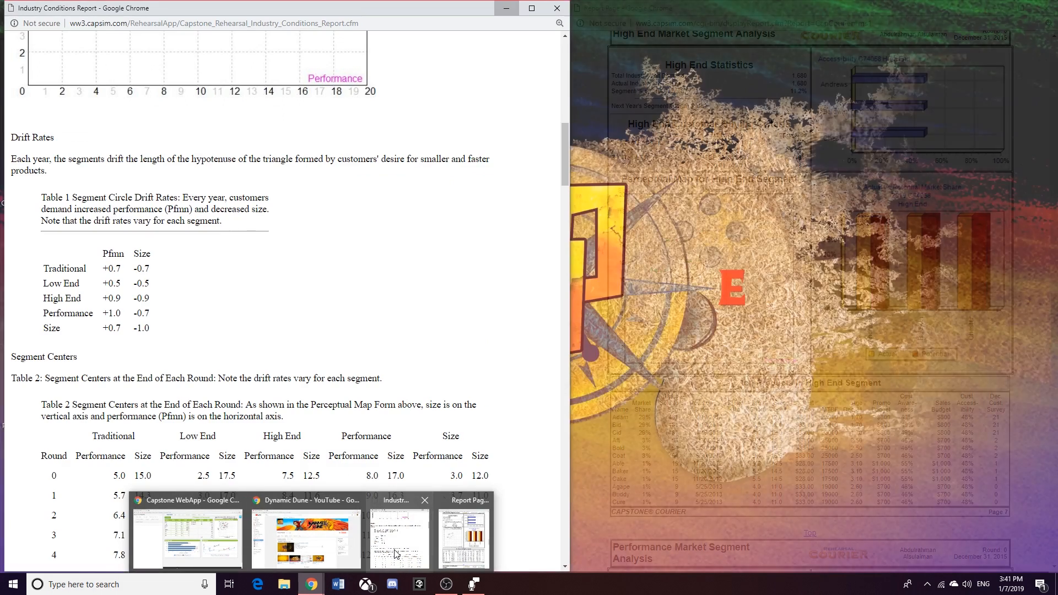
left_click(397, 551)
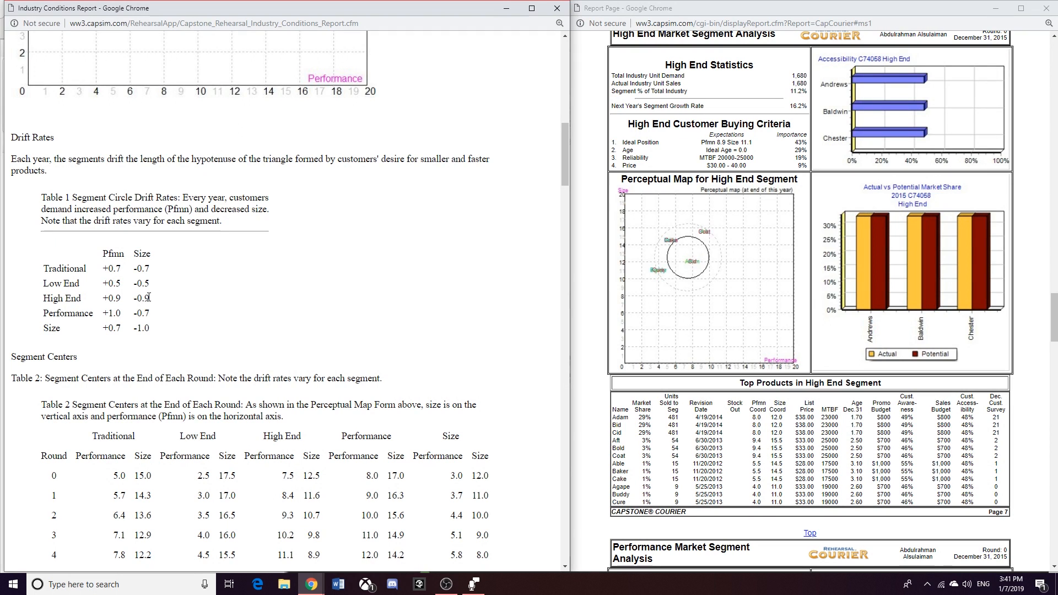
left_click(505, 9)
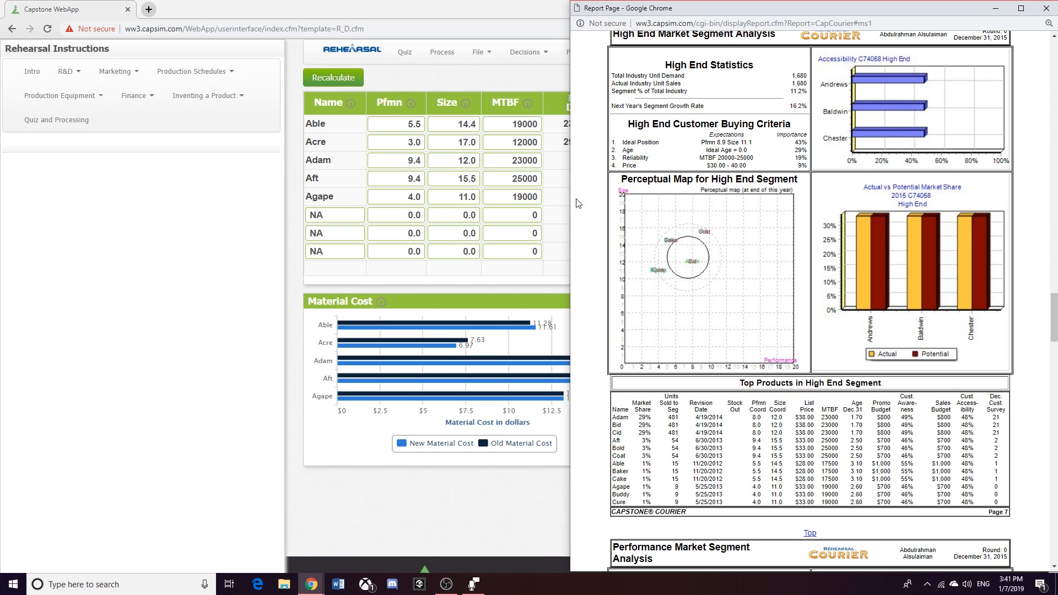
- Set Adam's size to 10.6 in the R&D decisions
left_click(450, 160)
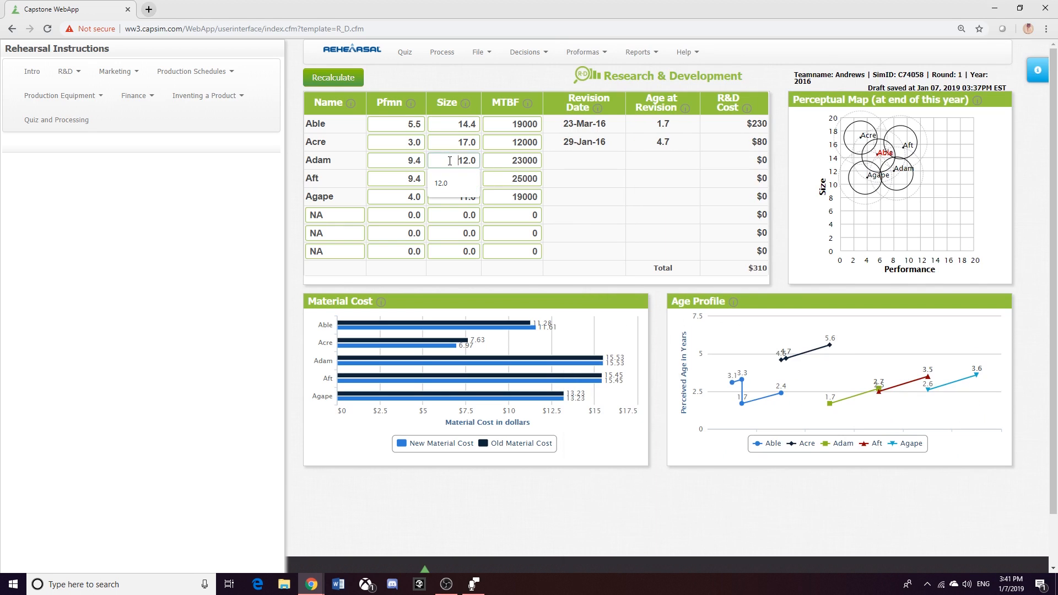
type("10.6")
type("5")
left_click(596, 168)
left_click_drag(477, 160, 473, 161)
type("6")
left_click(414, 164)
left_click(471, 165)
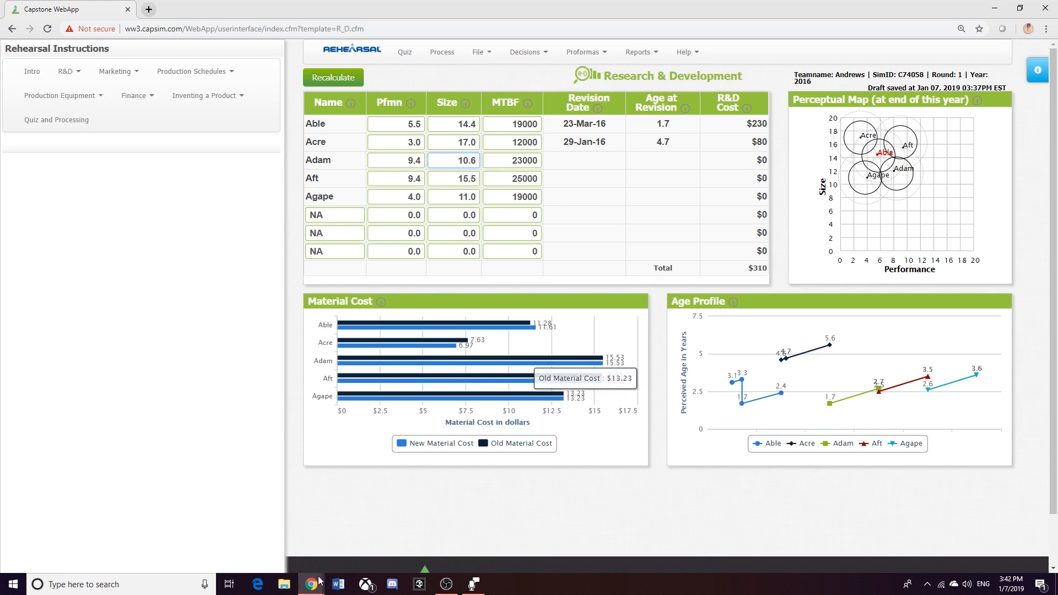
- Check the High End reliability range in the Courier and set Adam's MTBF to 25000
mouse_move(312, 584)
left_click(450, 541)
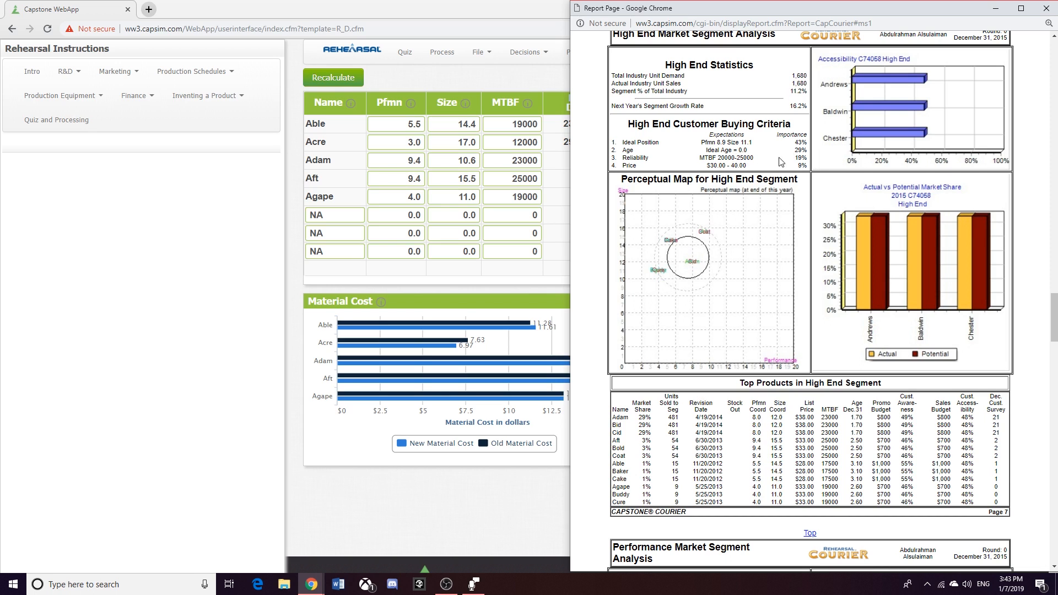
left_click(507, 161)
type("25000")
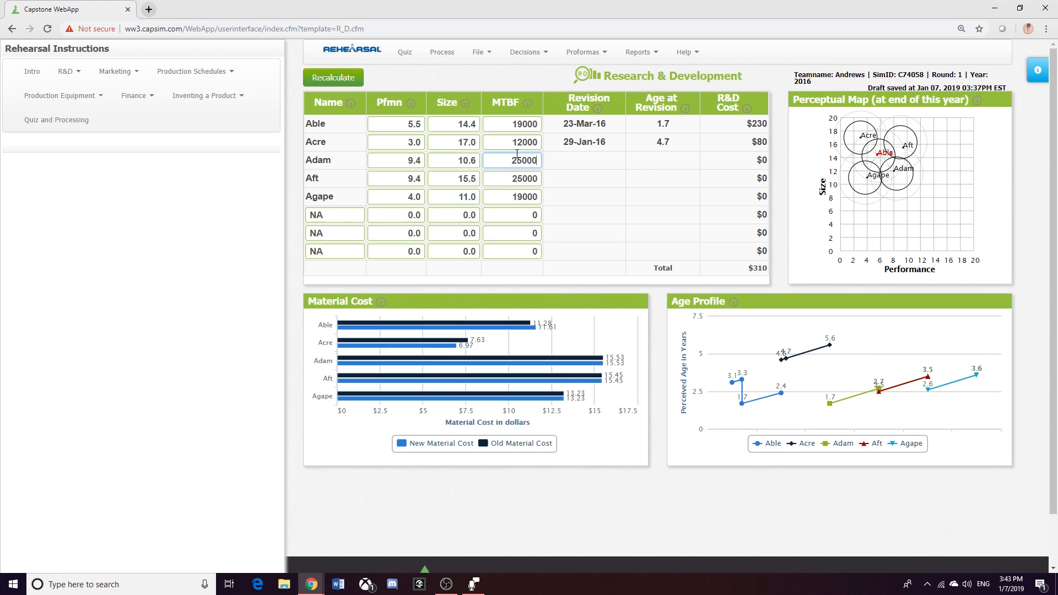
left_click(563, 170)
- Recheck the High End segment page, recalculate the R&D decisions and review Adam's revision date, age at revision and R&D cost
left_click(311, 584)
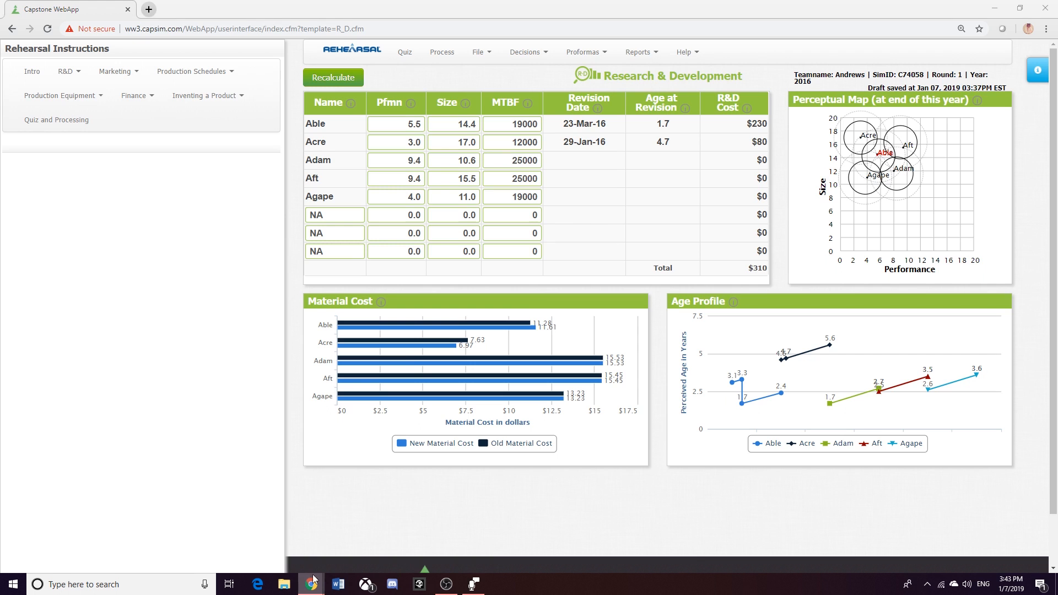
left_click(464, 529)
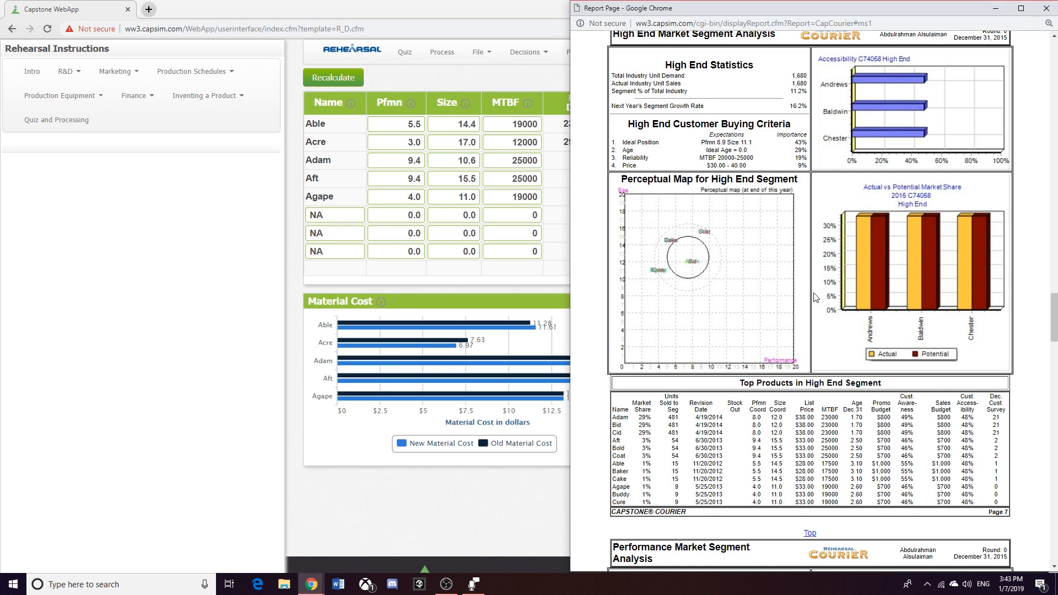
scroll(815, 227, "down", 1)
scroll(810, 228, "up", 1)
left_click(547, 168)
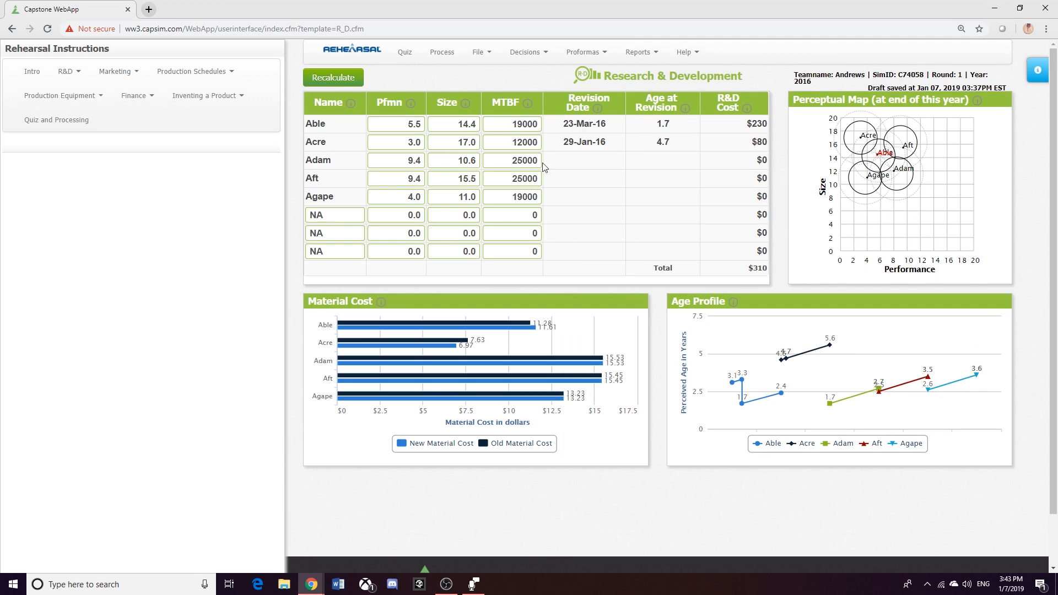
left_click(351, 79)
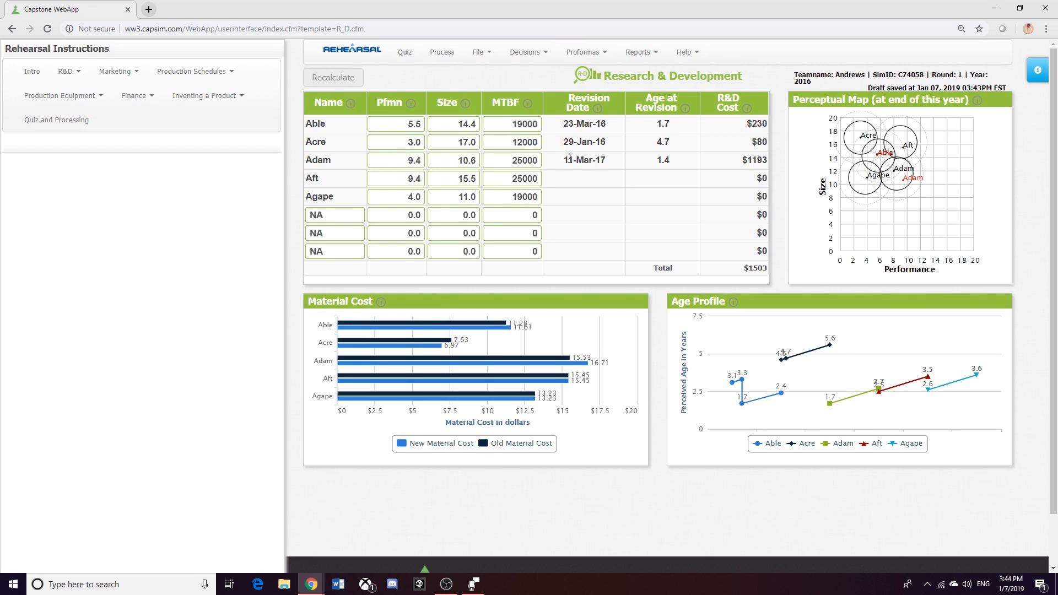
left_click_drag(563, 160, 607, 159)
left_click_drag(306, 161, 769, 160)
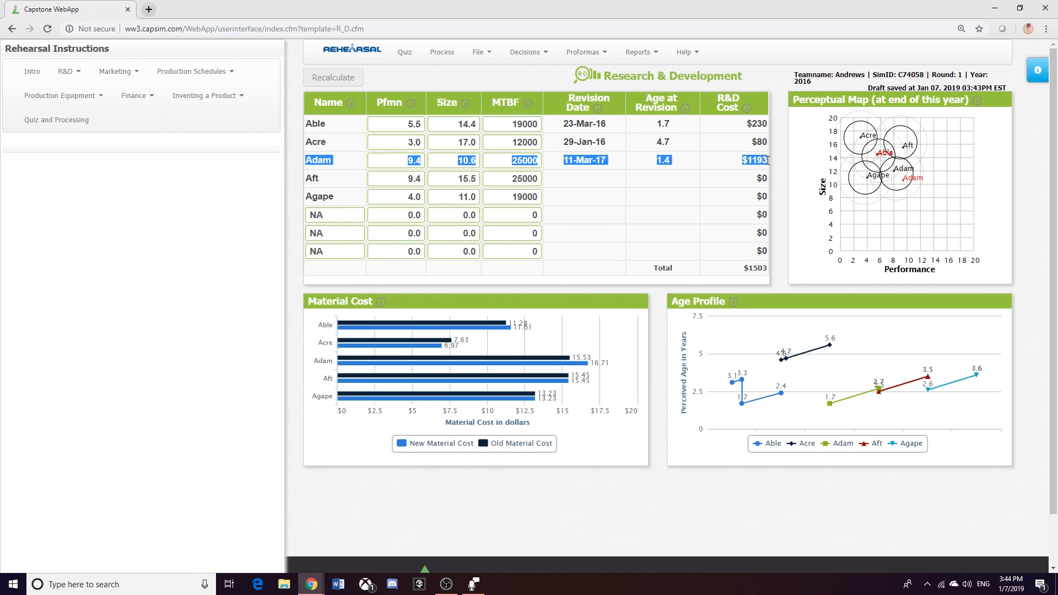
left_click(609, 170)
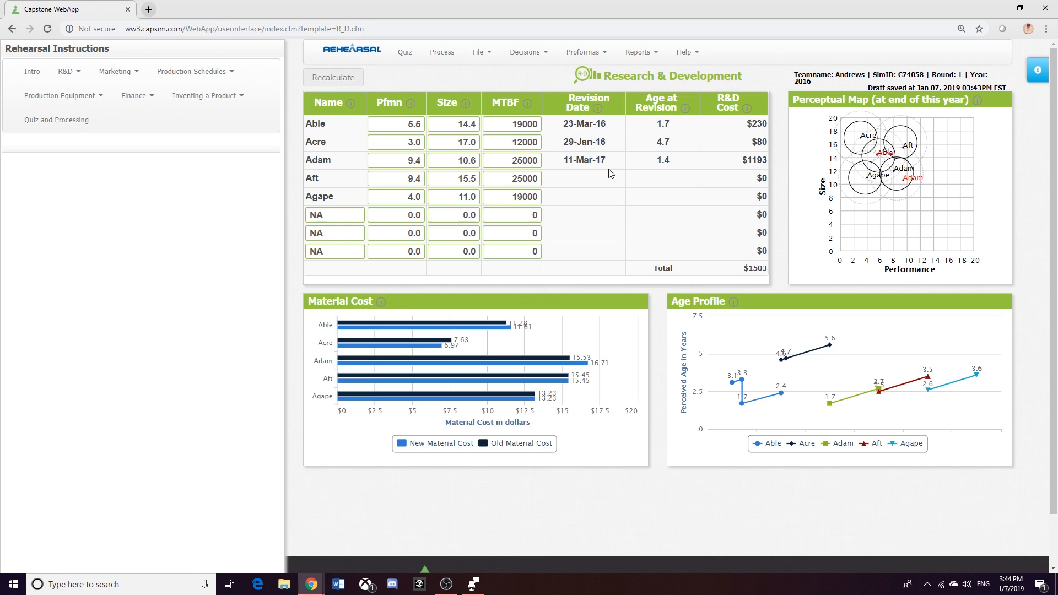
- Set Adam's size to 10.7 and performance to 9.3, and recalculate the R&D decisions
left_click(476, 162)
double_click(473, 162)
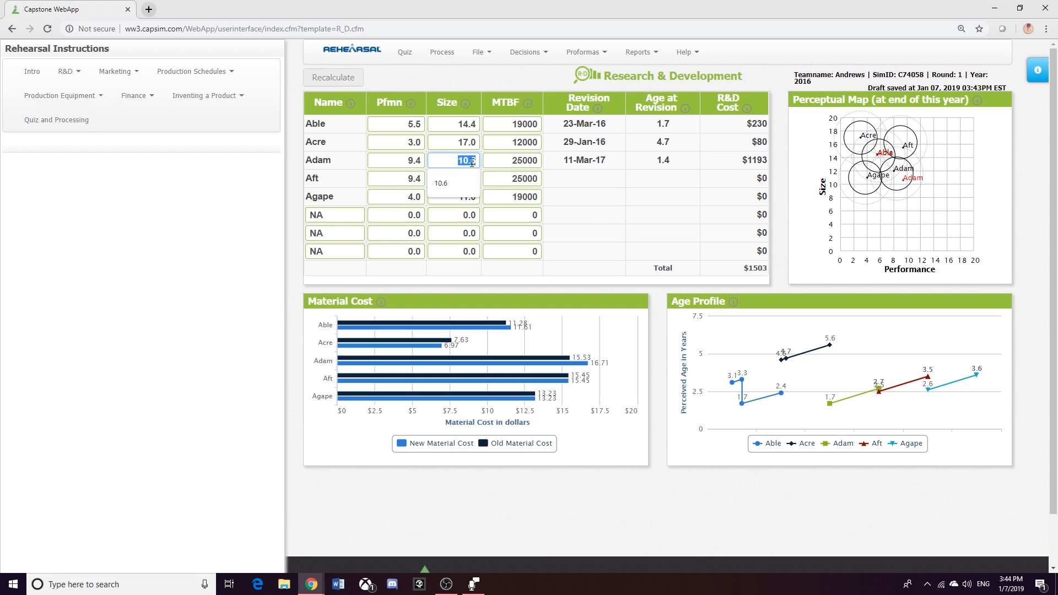
left_click_drag(472, 161, 475, 160)
key("Escape")
type("7")
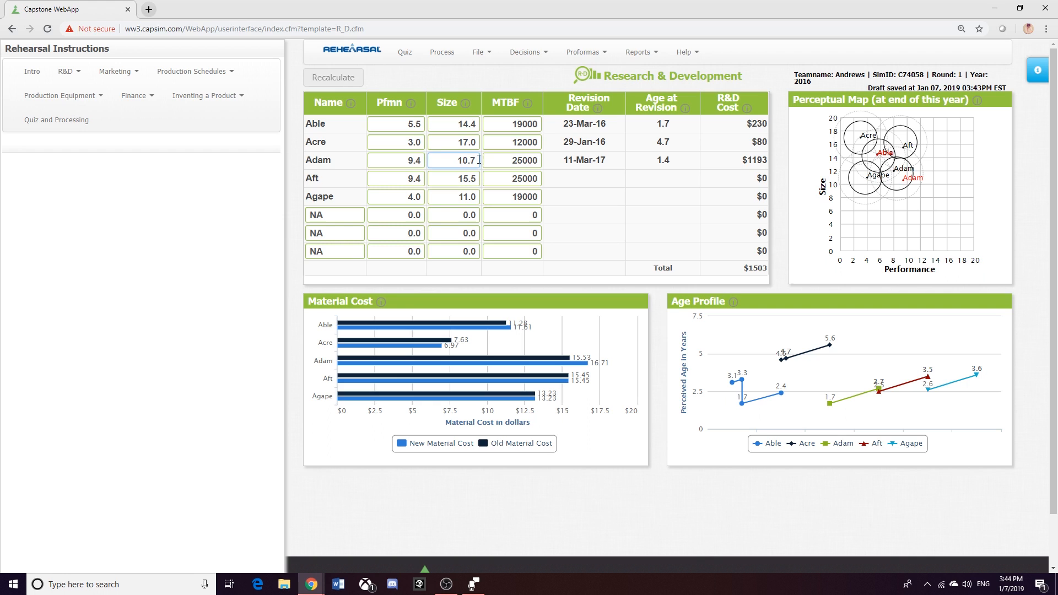
left_click_drag(421, 162, 416, 161)
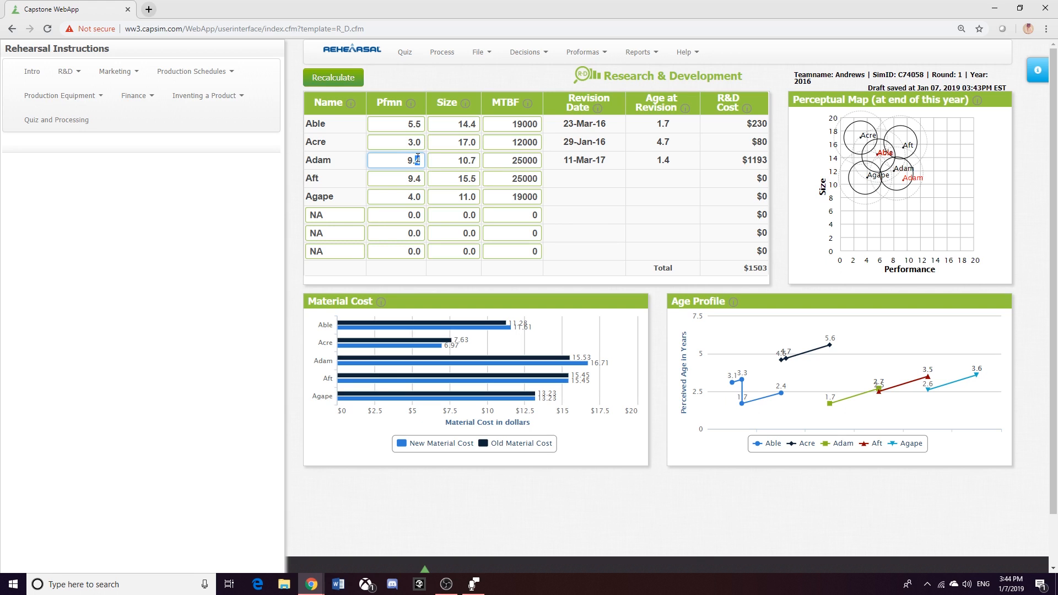
type("3")
left_click(464, 160)
left_click(324, 80)
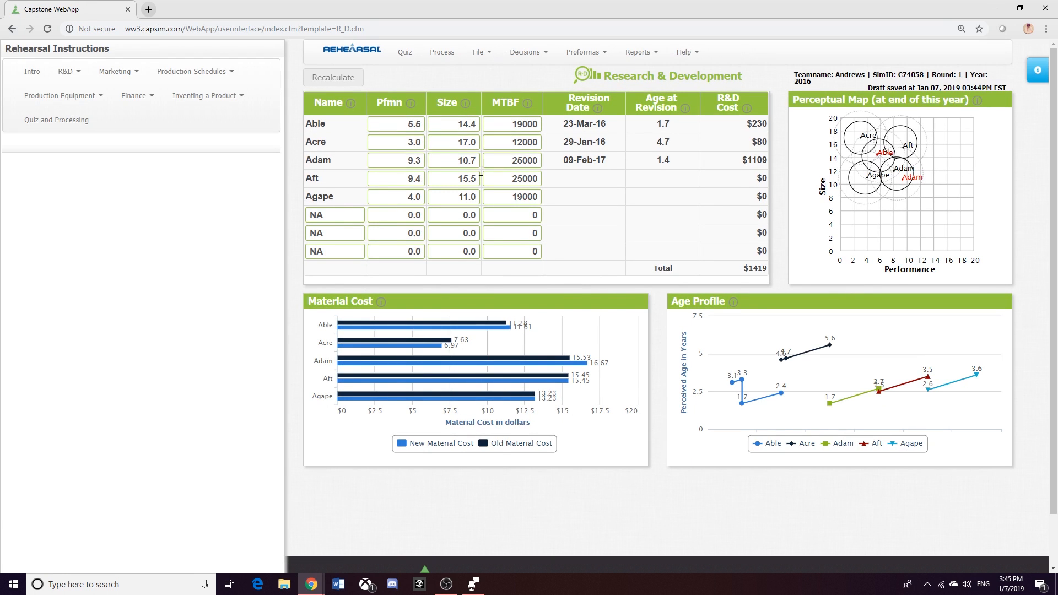
- Set Adam's performance to 9.1 and size to 10.9, and recalculate the R&D decisions
left_click_drag(421, 163, 415, 162)
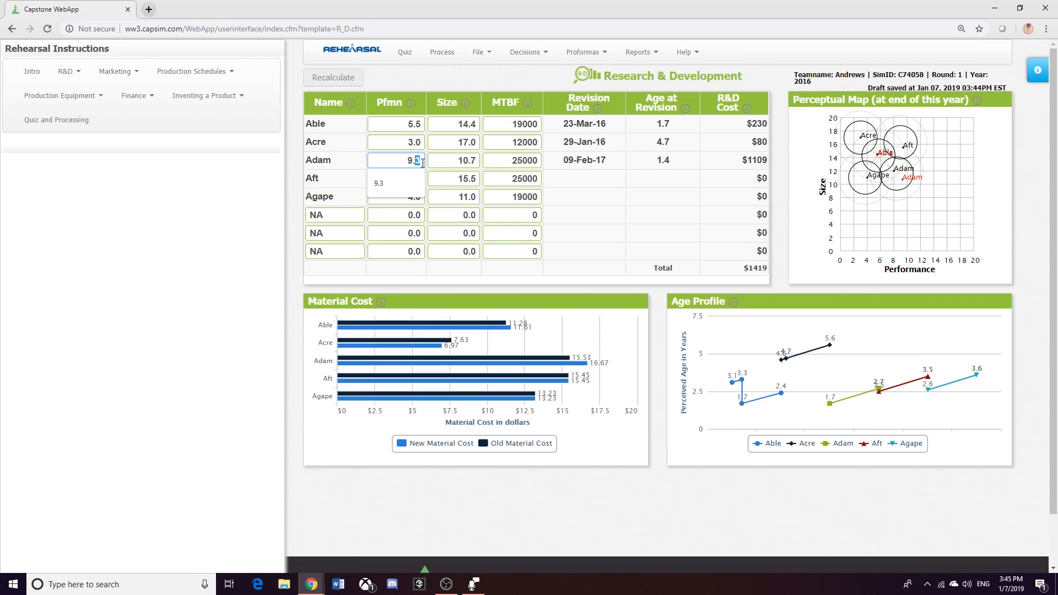
type("1")
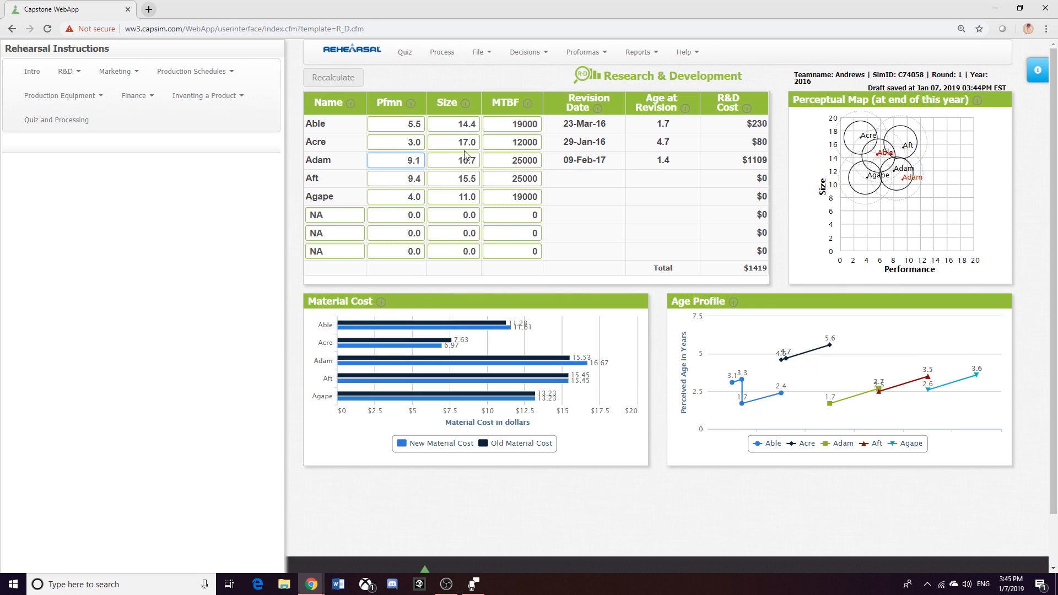
left_click_drag(475, 160, 470, 161)
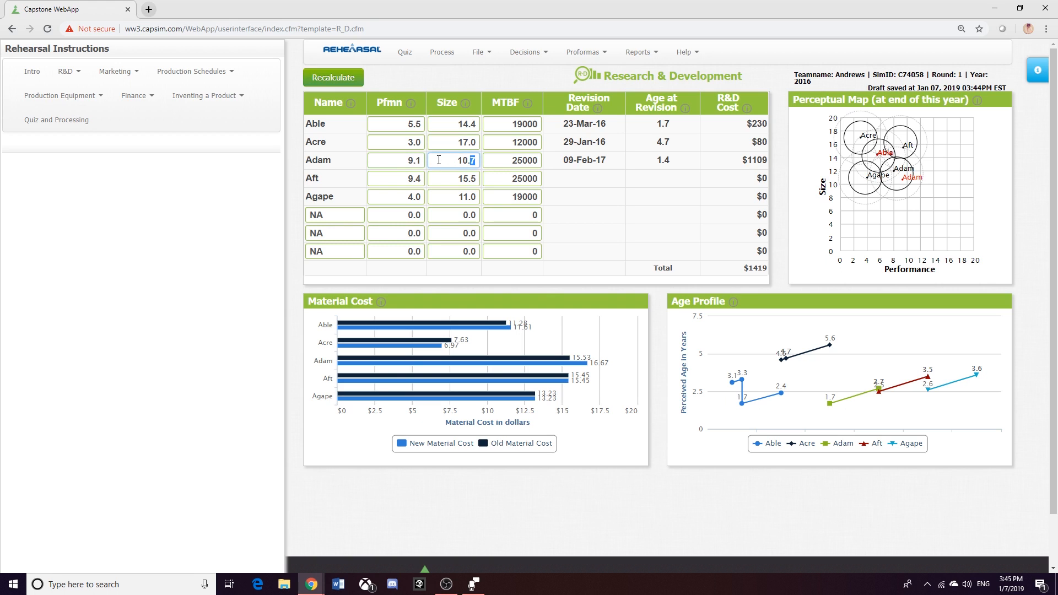
type("9")
left_click(348, 86)
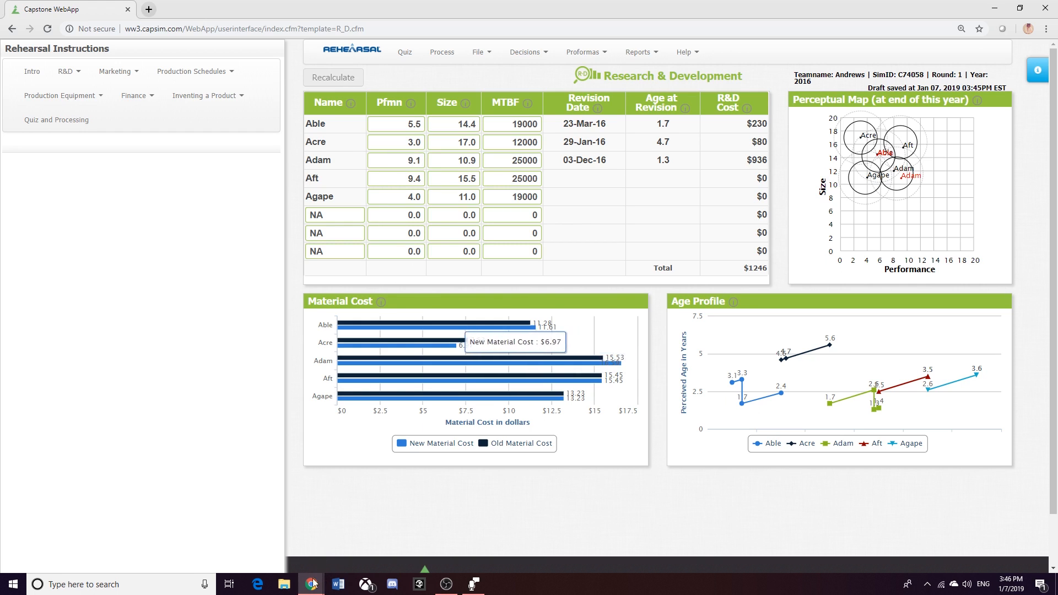
- Check Adam's revised performance and size against the High End ideal position in the Courier, and return to the R&D page
mouse_move(313, 583)
left_click(465, 551)
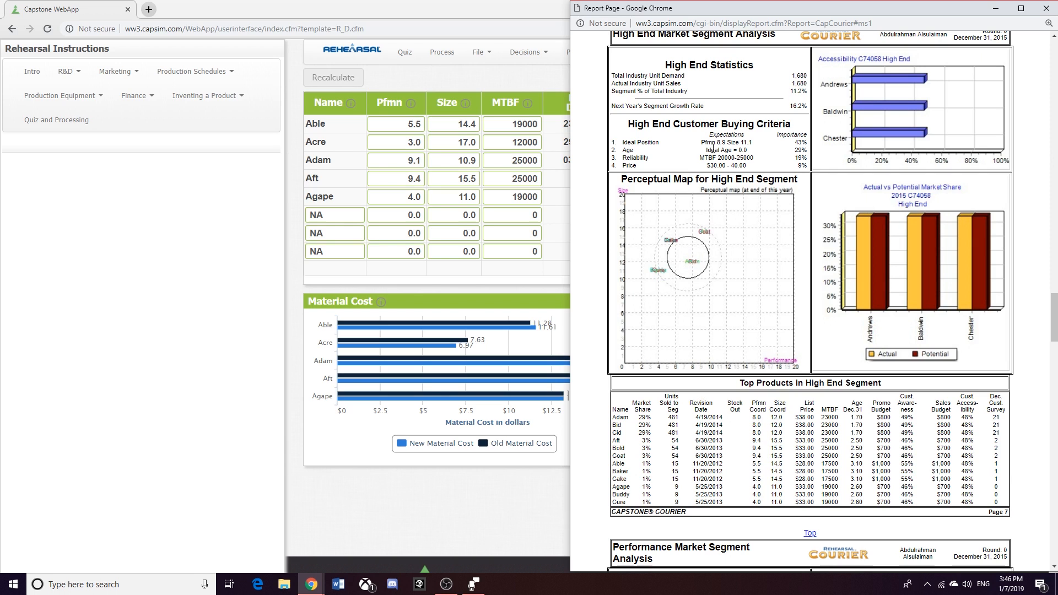
left_click(556, 163)
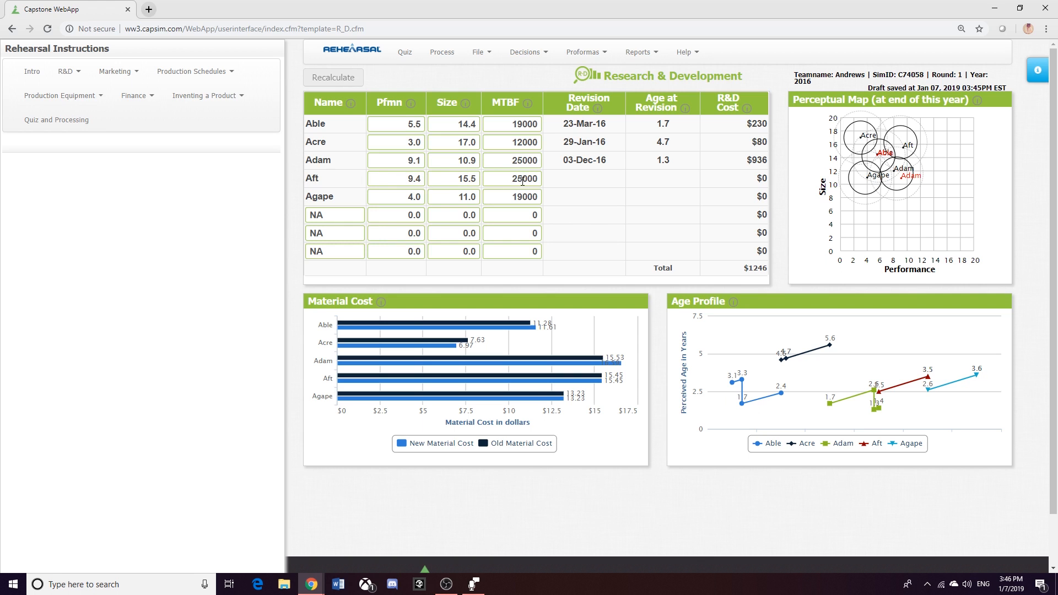
- Examine the Performance Market Segment Analysis in the Courier, including Aft's market share and the customer buying criteria
mouse_move(317, 583)
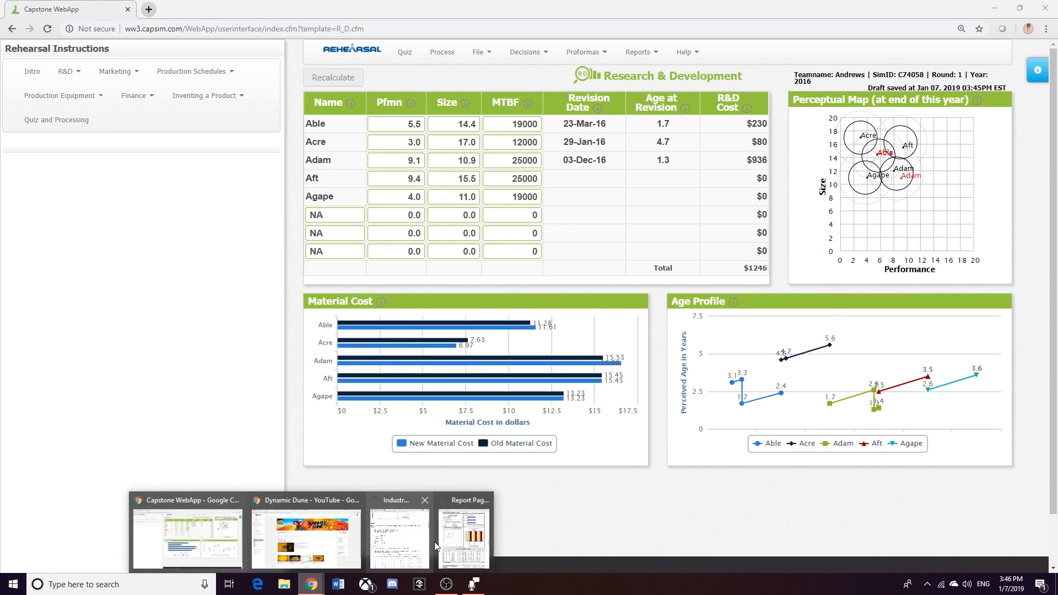
left_click(468, 534)
scroll(717, 248, "down", 6)
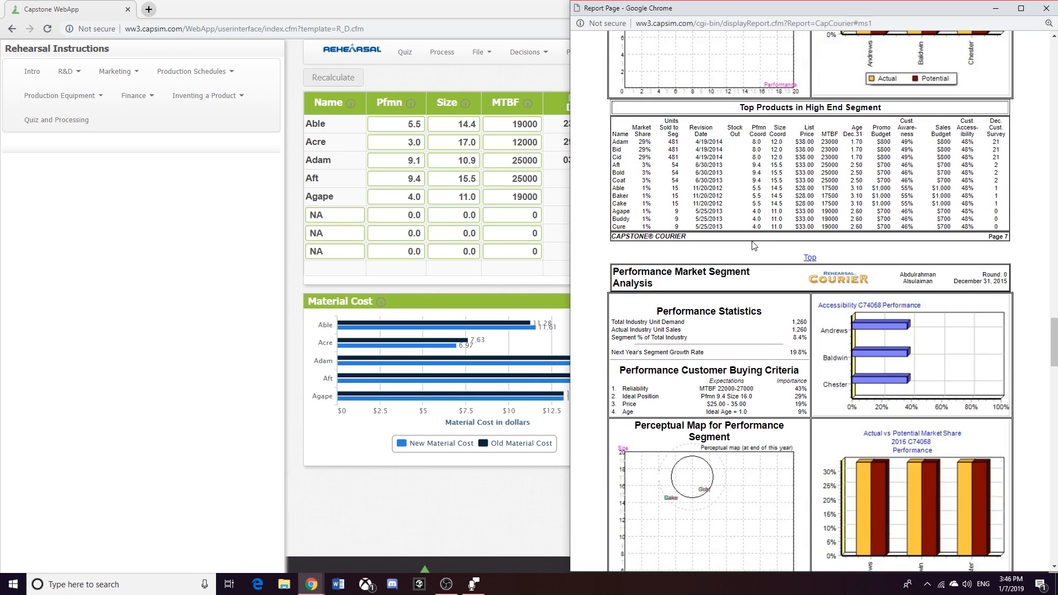
scroll(744, 249, "down", 4)
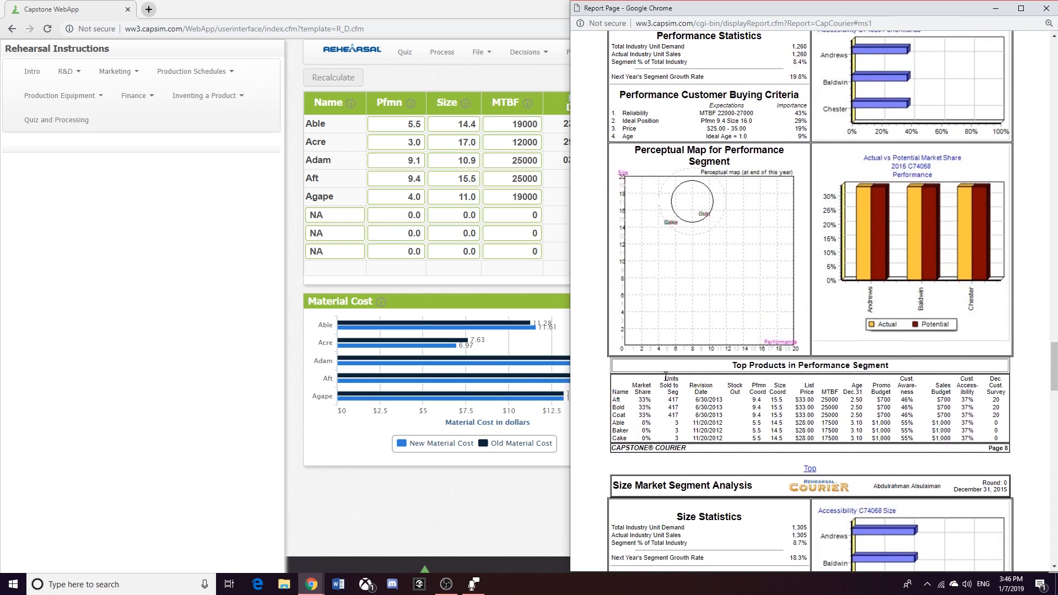
left_click_drag(640, 400, 652, 403)
left_click(660, 402)
scroll(710, 144, "up", 1)
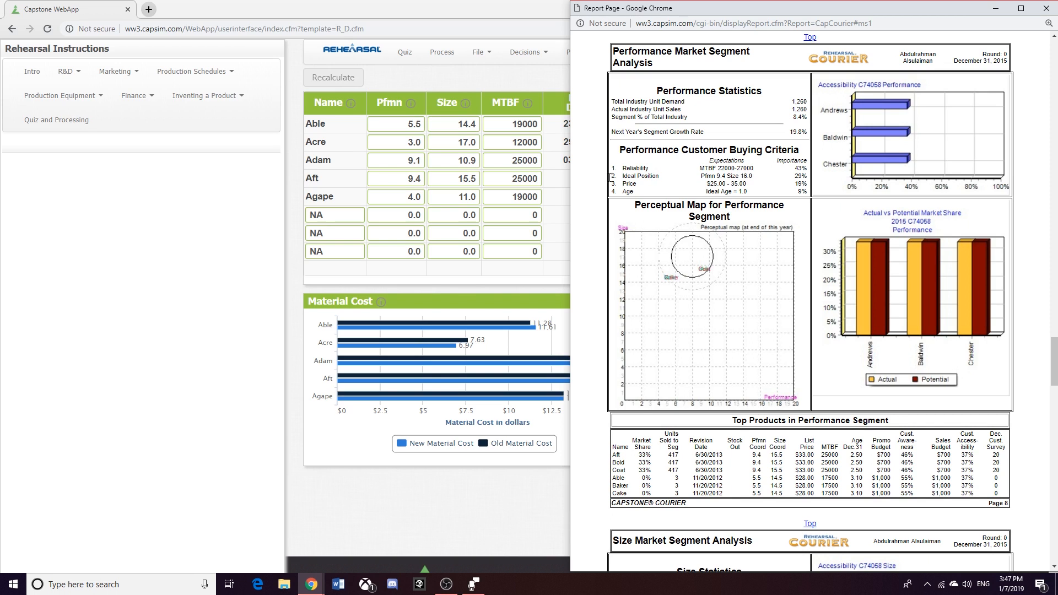
- Set Aft's MTBF to 27000 in the R&D decisions
left_click(513, 178)
double_click(511, 178)
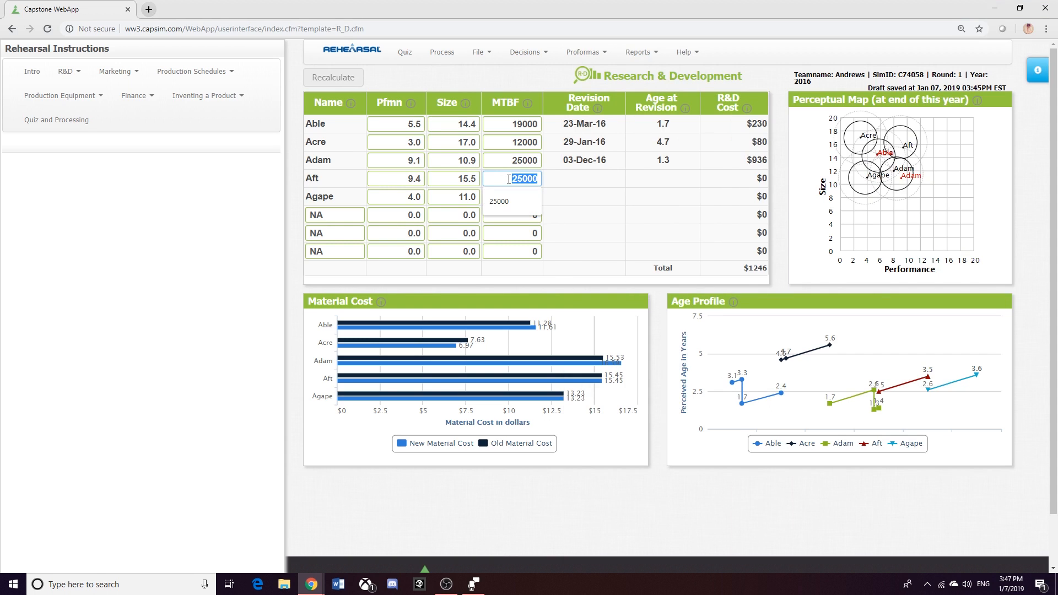
type("27000")
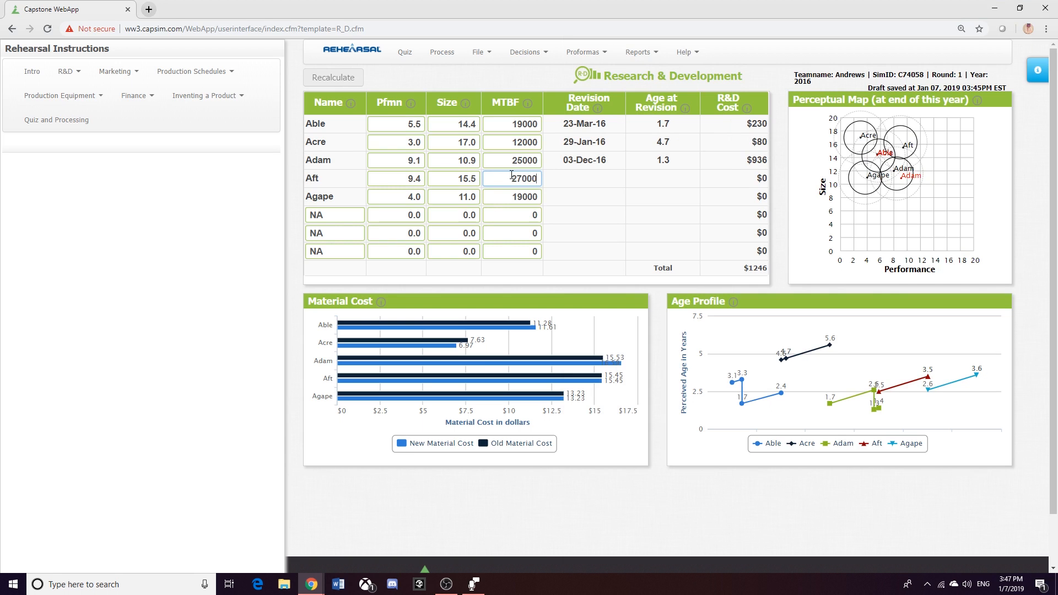
left_click(542, 206)
- Check the Performance segment's ideal position in the Courier and its drift rates in the Industry Conditions Report, and set Aft's performance to 9.9
mouse_move(312, 583)
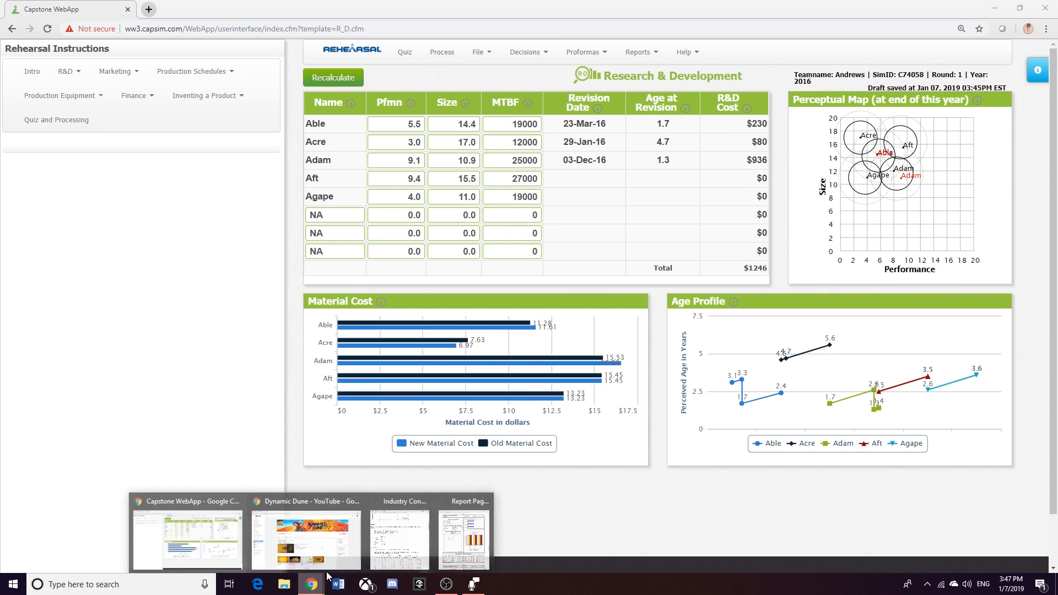
left_click(496, 537)
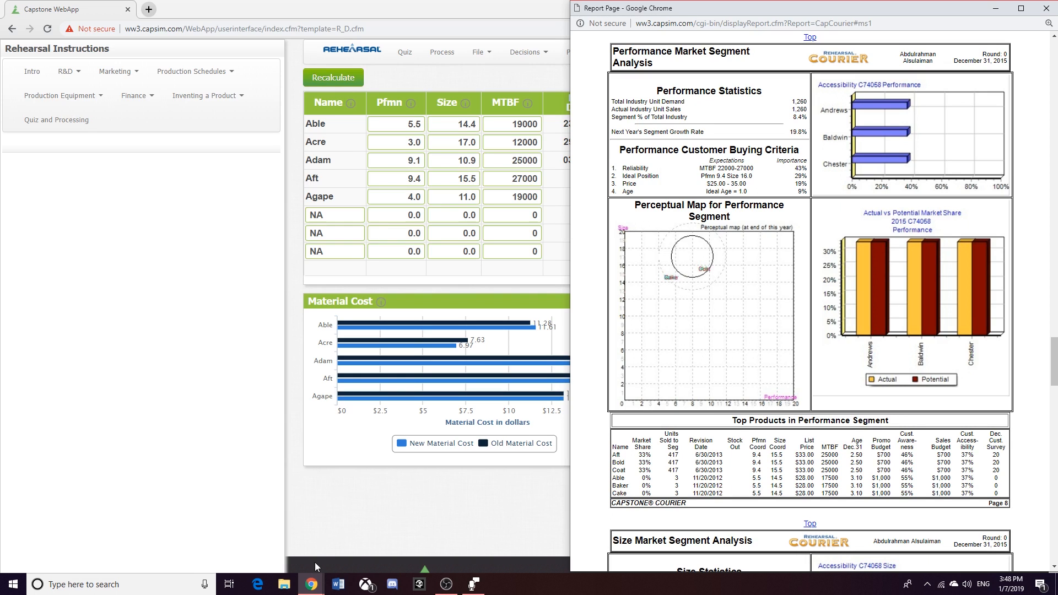
left_click(311, 584)
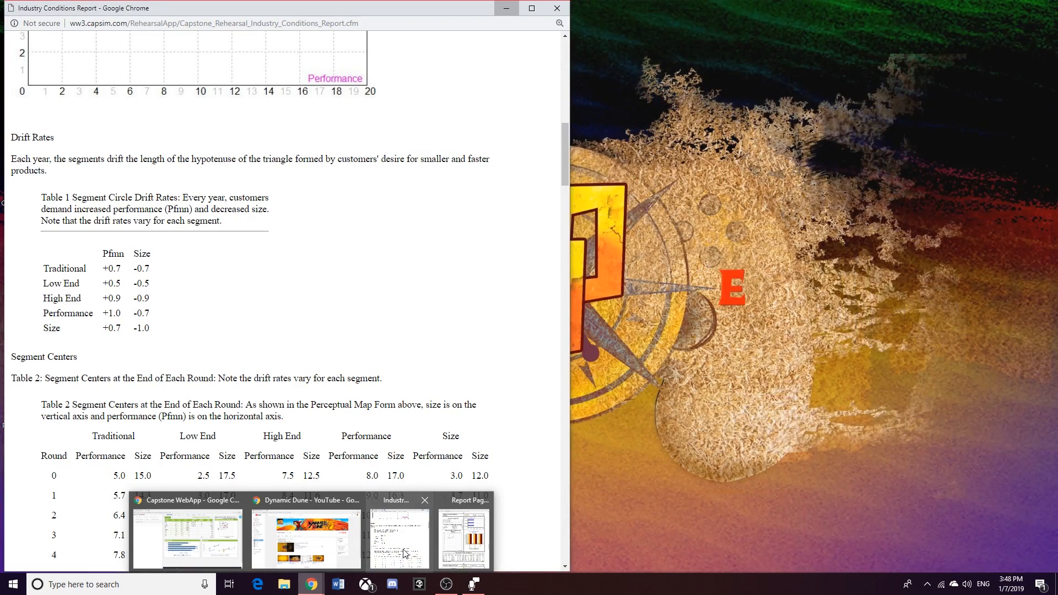
left_click(400, 538)
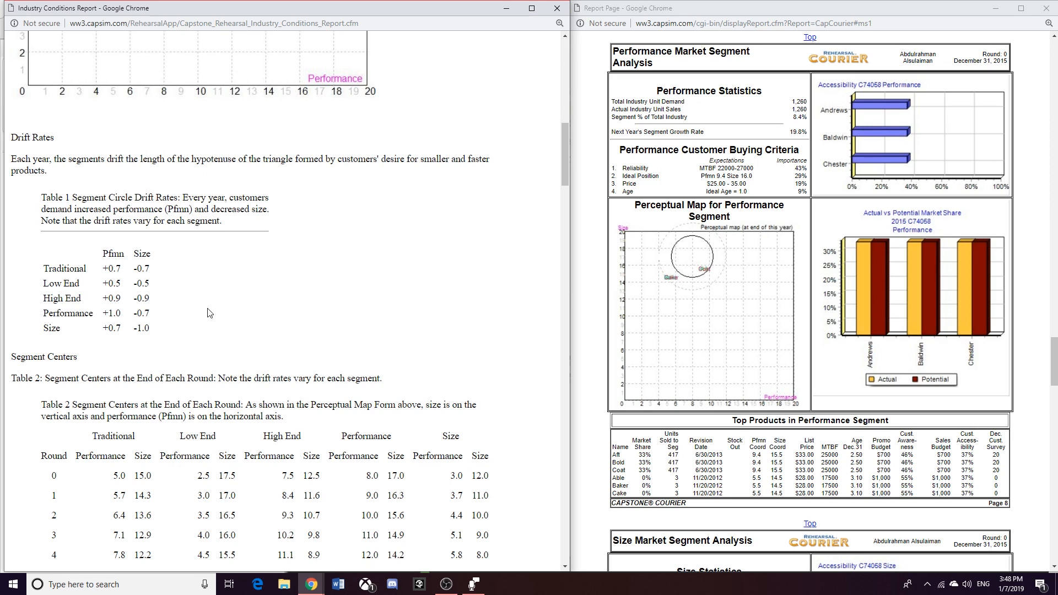
left_click(707, 183)
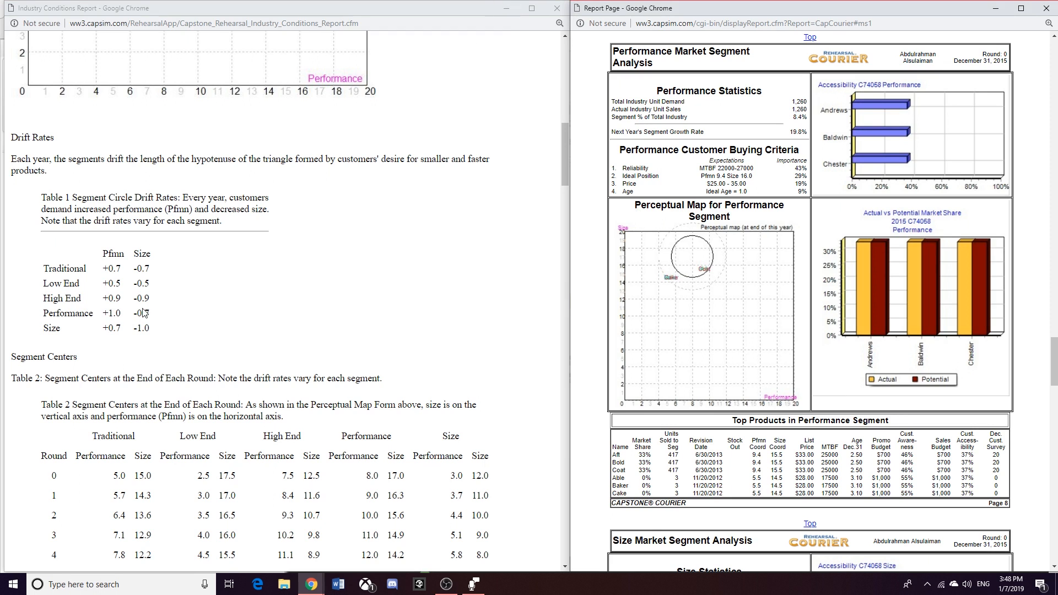
left_click(506, 8)
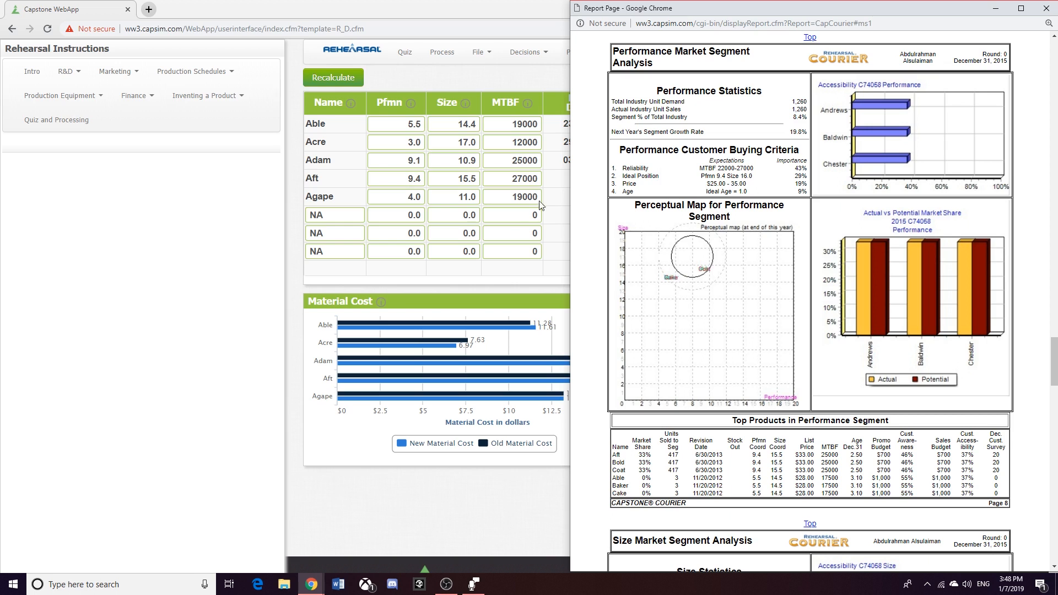
double_click(401, 175)
type("9")
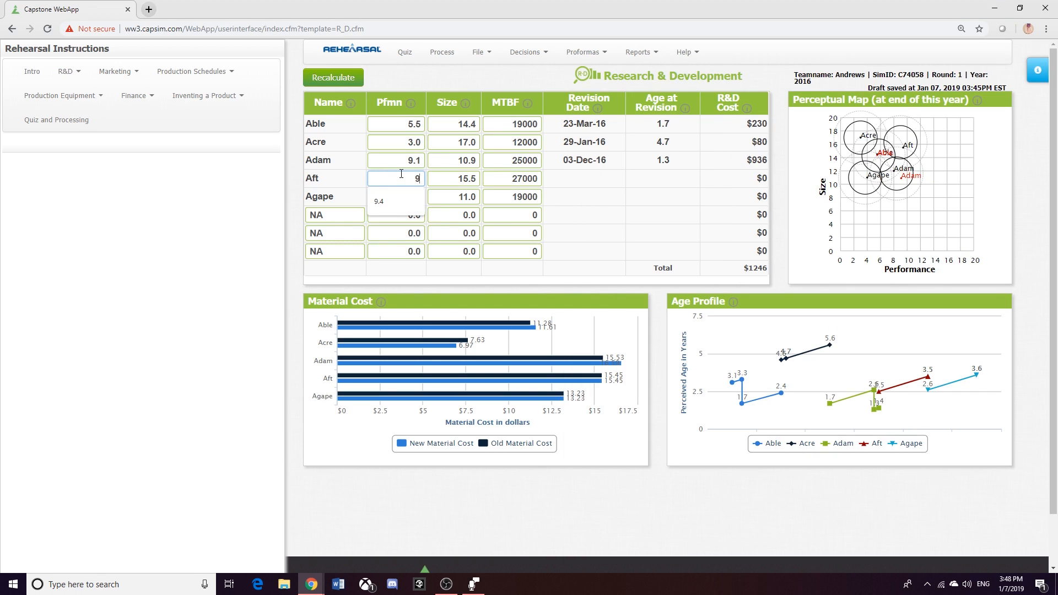
type(".9")
left_click(356, 178)
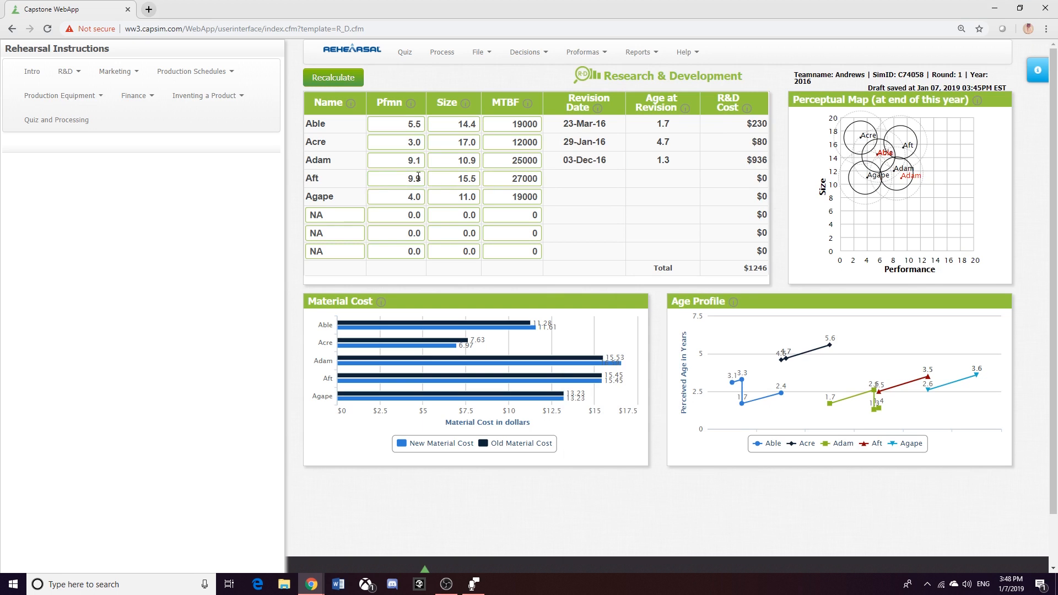
- Review the Performance segment's ideal size and size drift in the Courier and Industry Conditions Report, and recalculate the R&D decisions
mouse_move(311, 583)
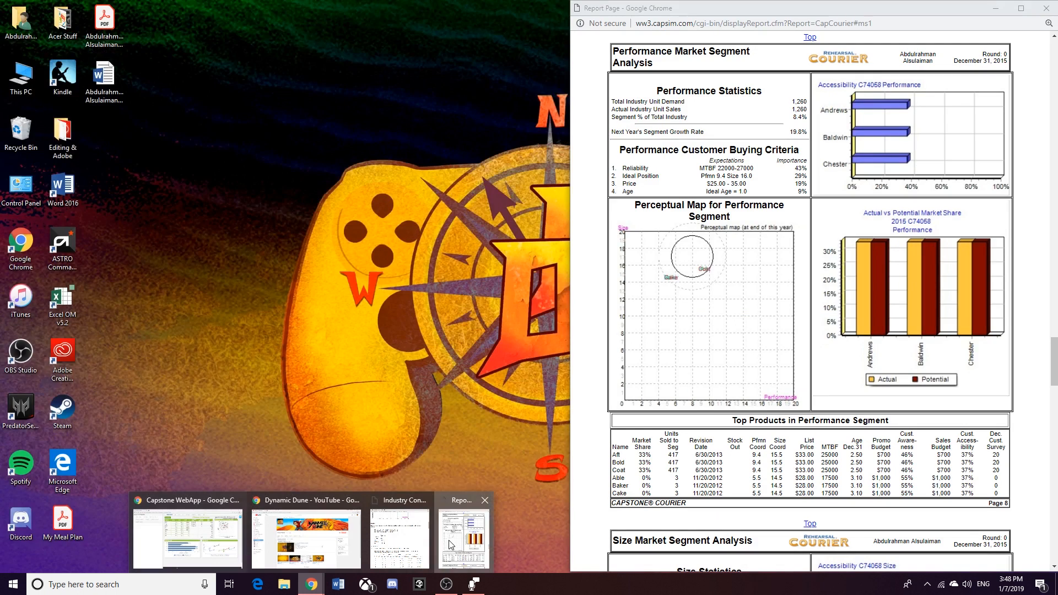
left_click(464, 538)
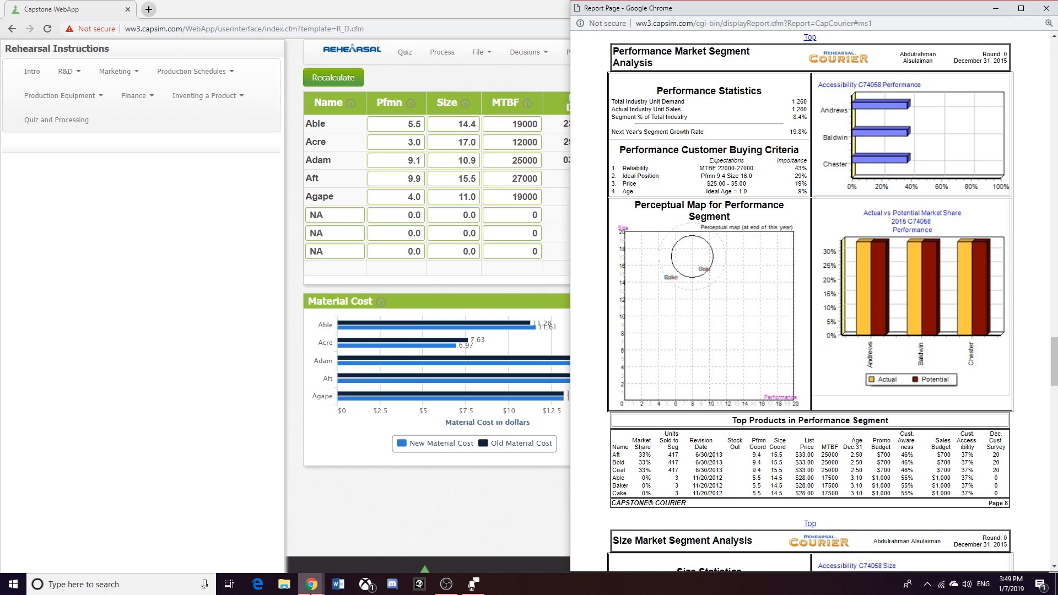
mouse_move(311, 583)
left_click(401, 539)
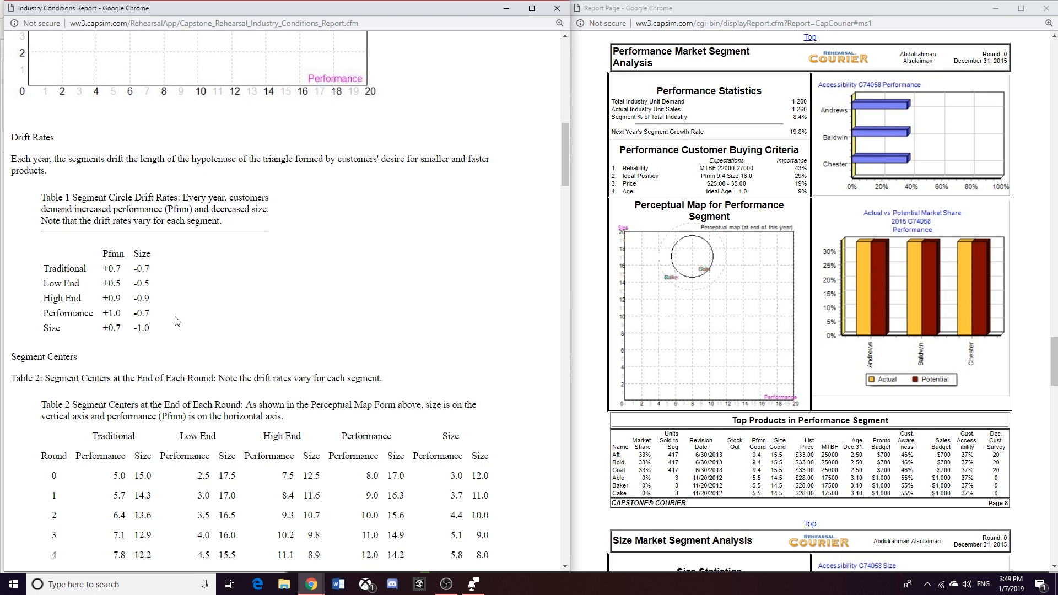
left_click(508, 11)
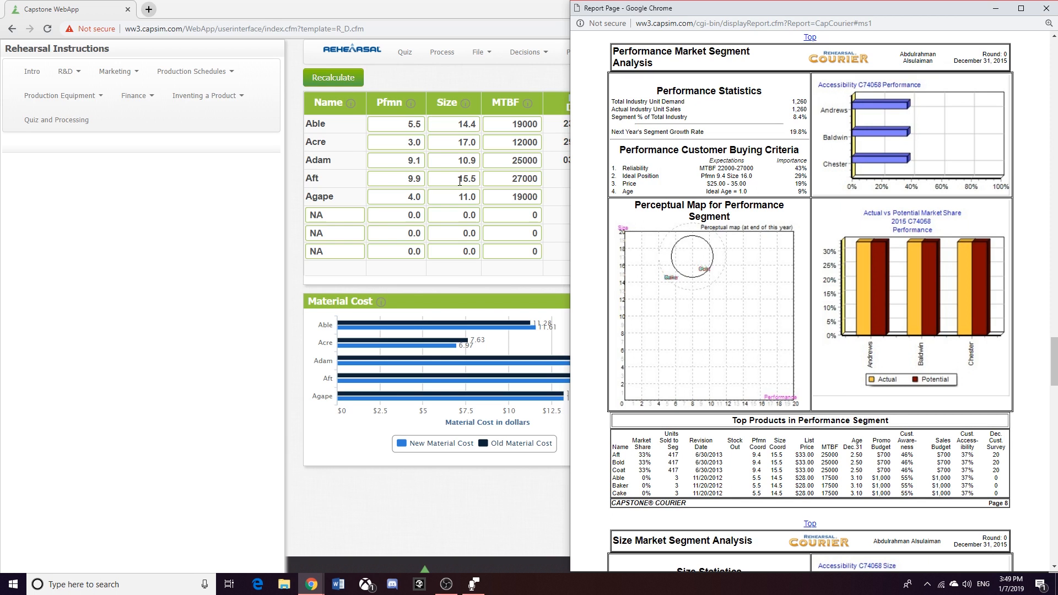
left_click(450, 177)
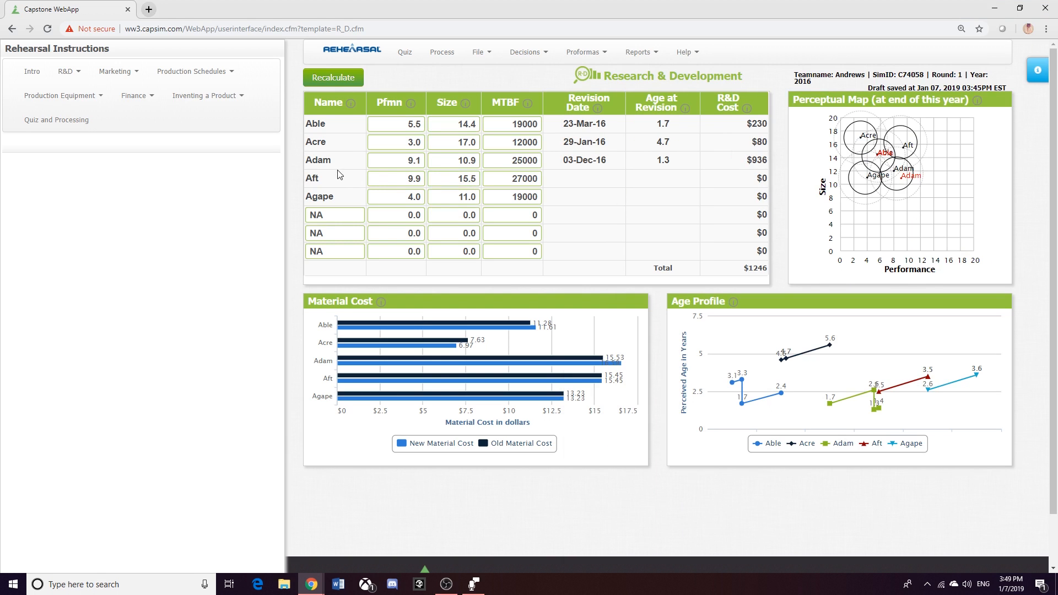
left_click(326, 80)
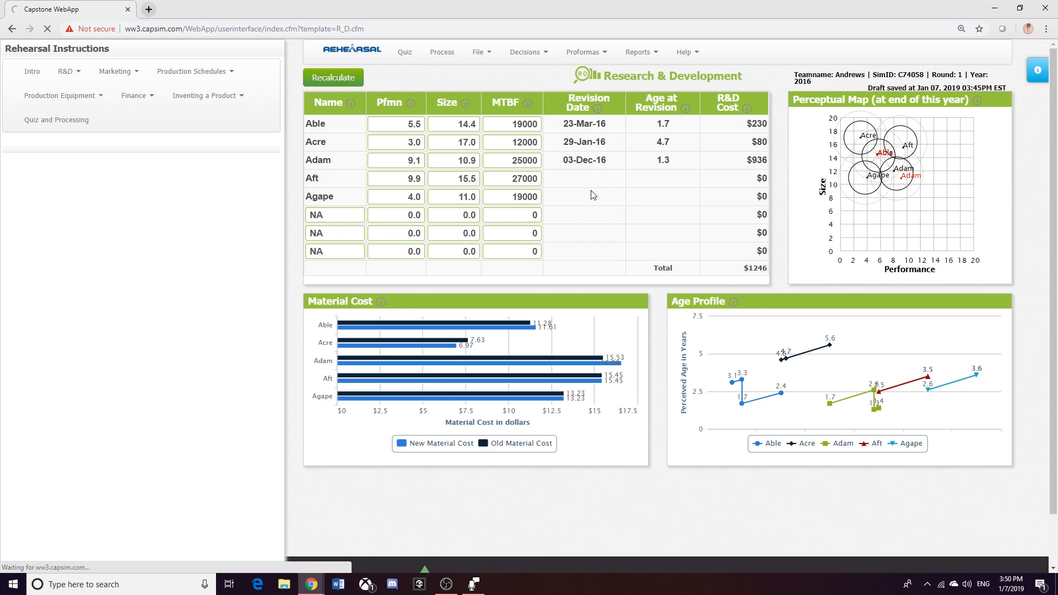
left_click(330, 82)
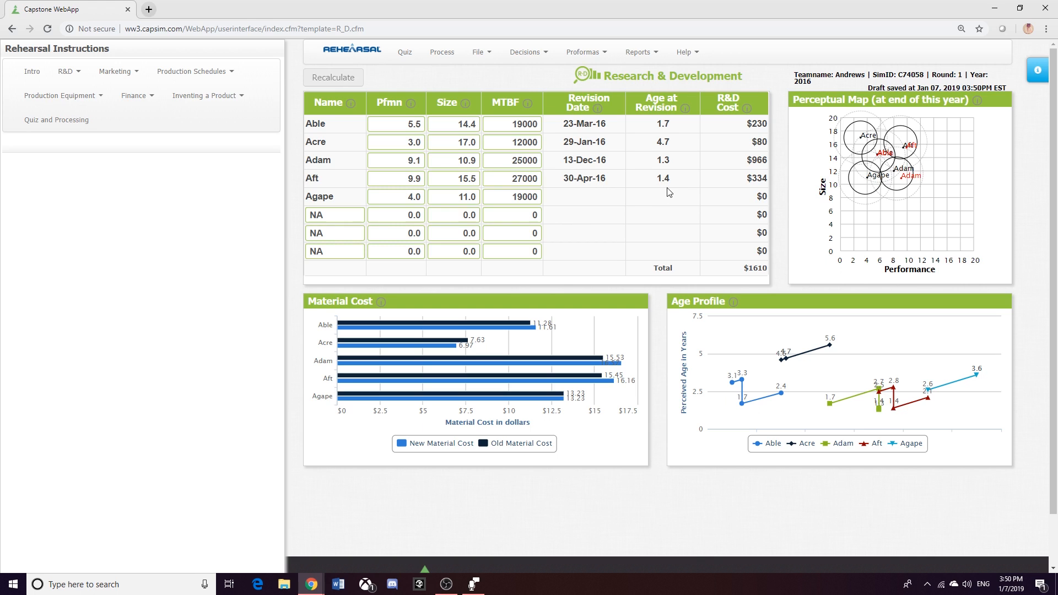
- Check Aft's age at revision against the Performance segment's ideal age in the Courier, and return to the R&D page
left_click(311, 585)
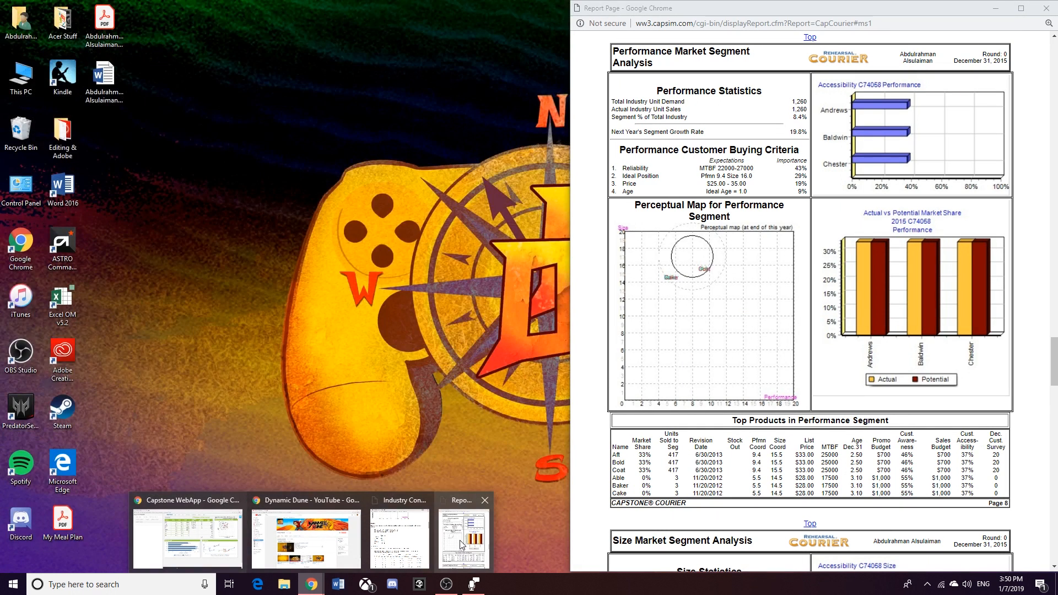
left_click(463, 538)
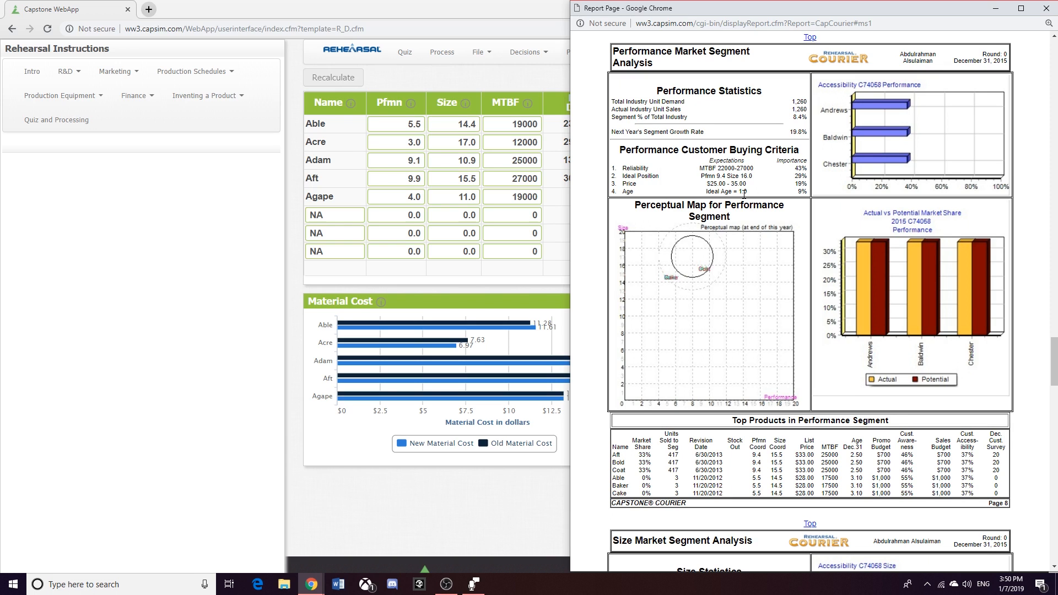
left_click(558, 215)
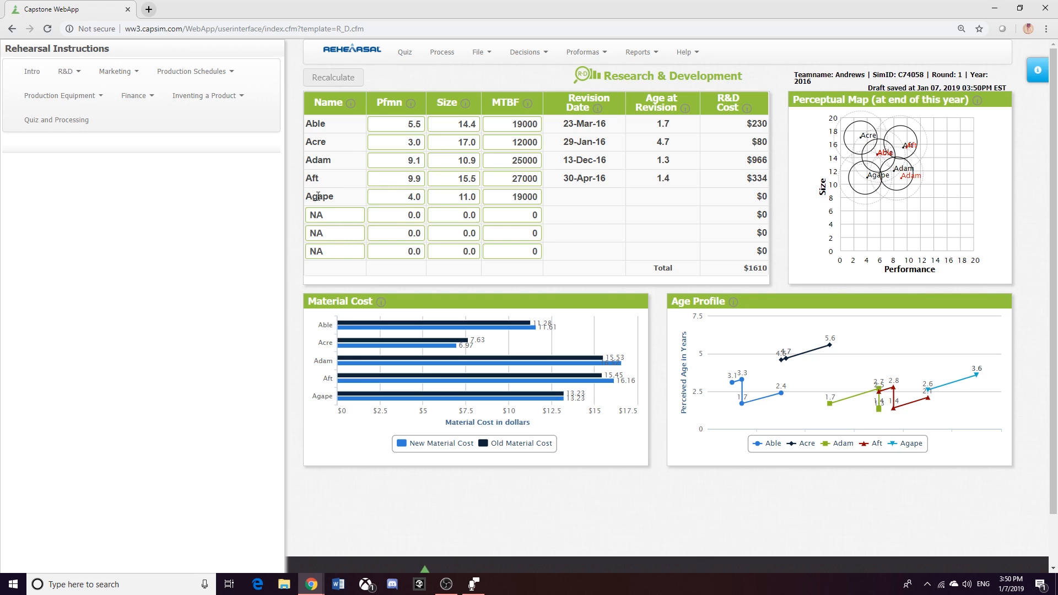
- Review the Size segment's customer buying criteria in the Courier and set Agape's MTBF to 21000
mouse_move(311, 584)
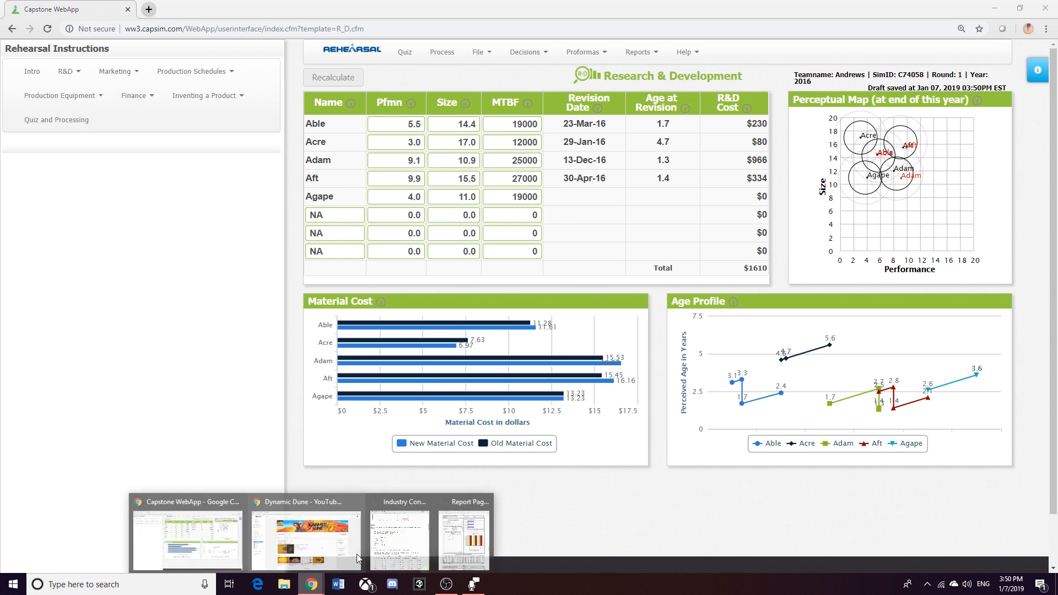
left_click(457, 527)
scroll(801, 230, "down", 9)
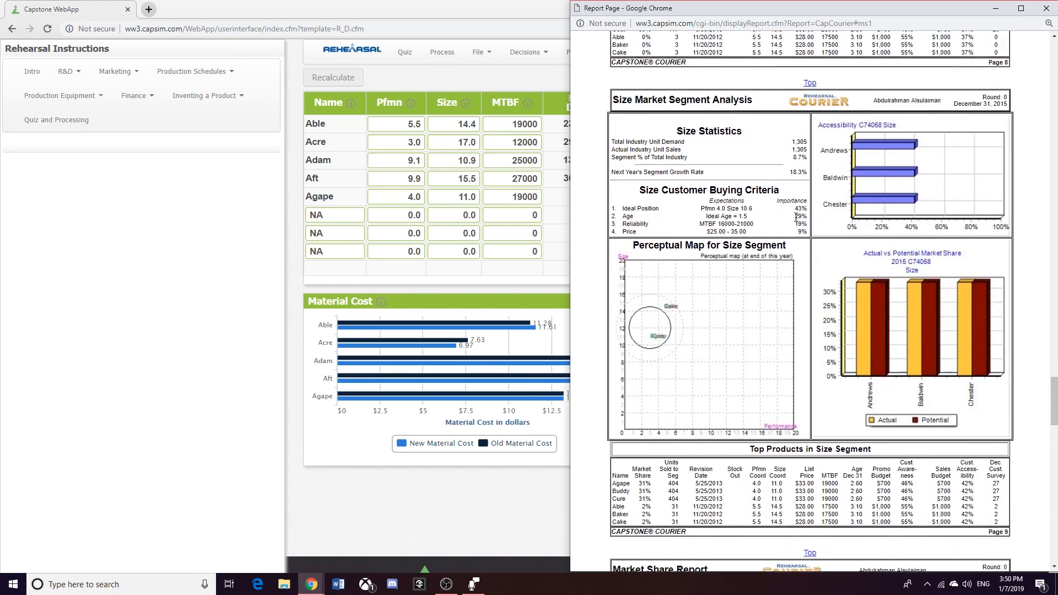
scroll(795, 221, "down", 1)
scroll(794, 221, "up", 1)
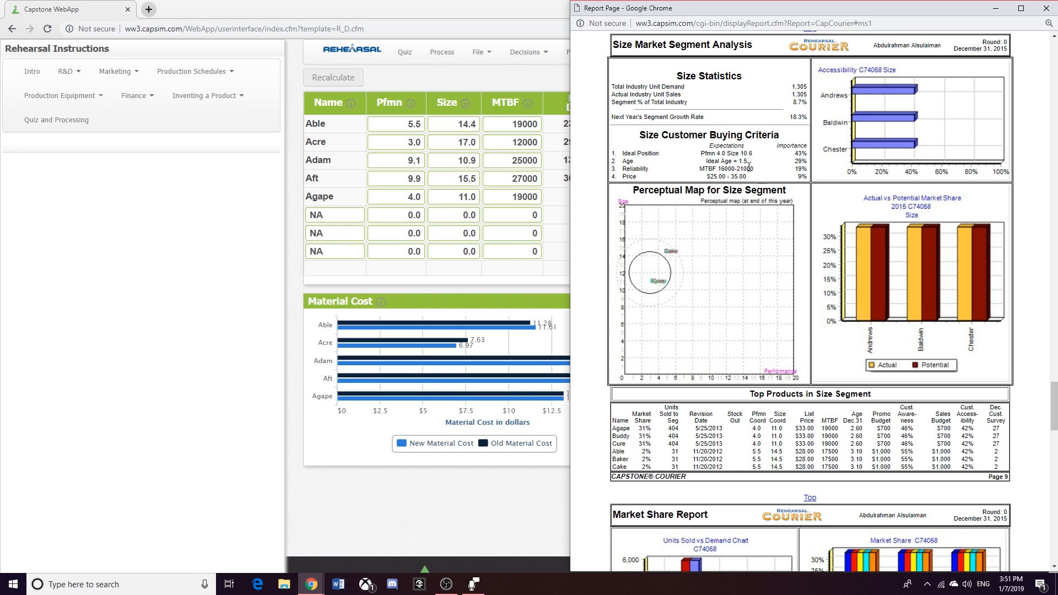
double_click(535, 195)
type("21000")
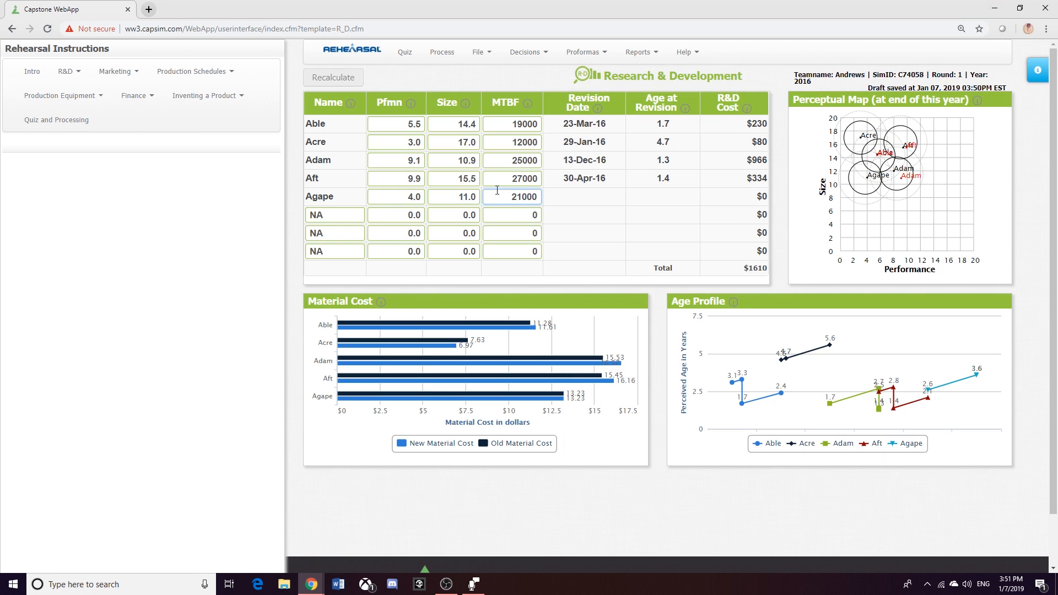
left_click(324, 197)
- Check the Size segment's ideal position in the Courier and its drift rates in the Industry Conditions Report, and set Agape's performance to 4.35
left_click(311, 584)
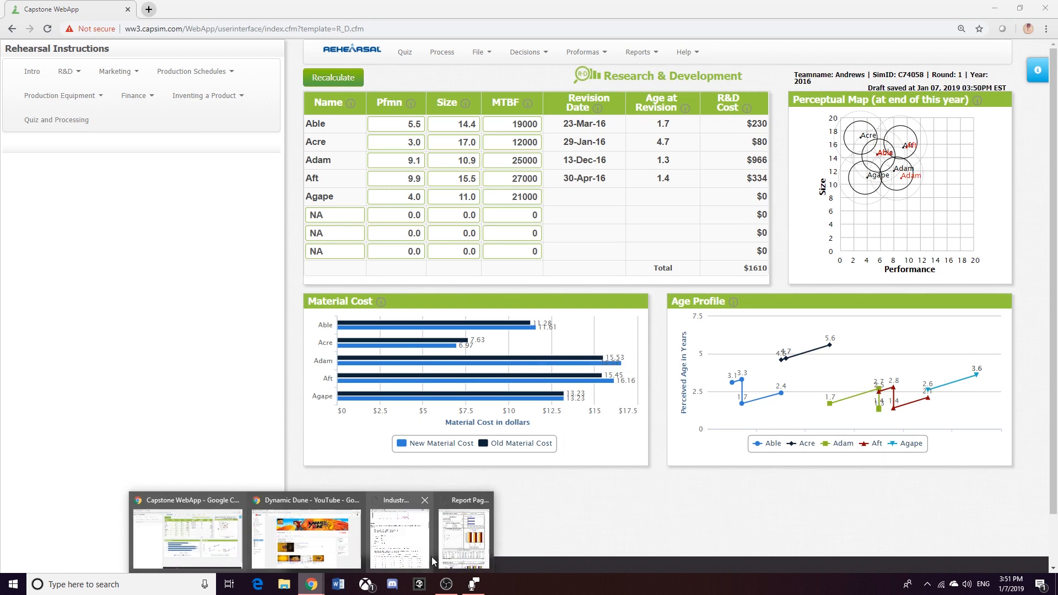
left_click(463, 538)
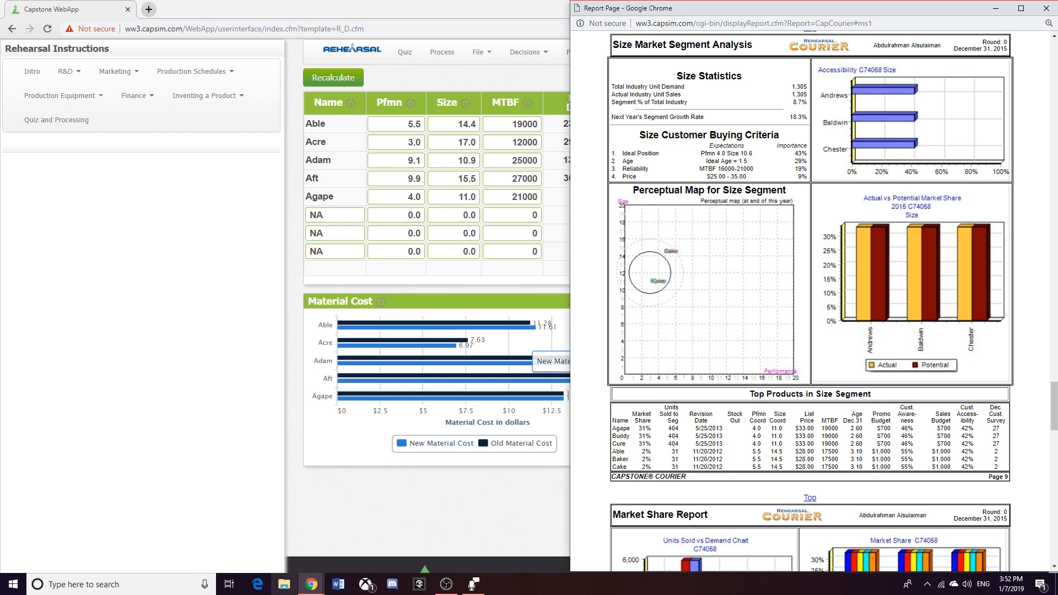
left_click(310, 586)
left_click(453, 530)
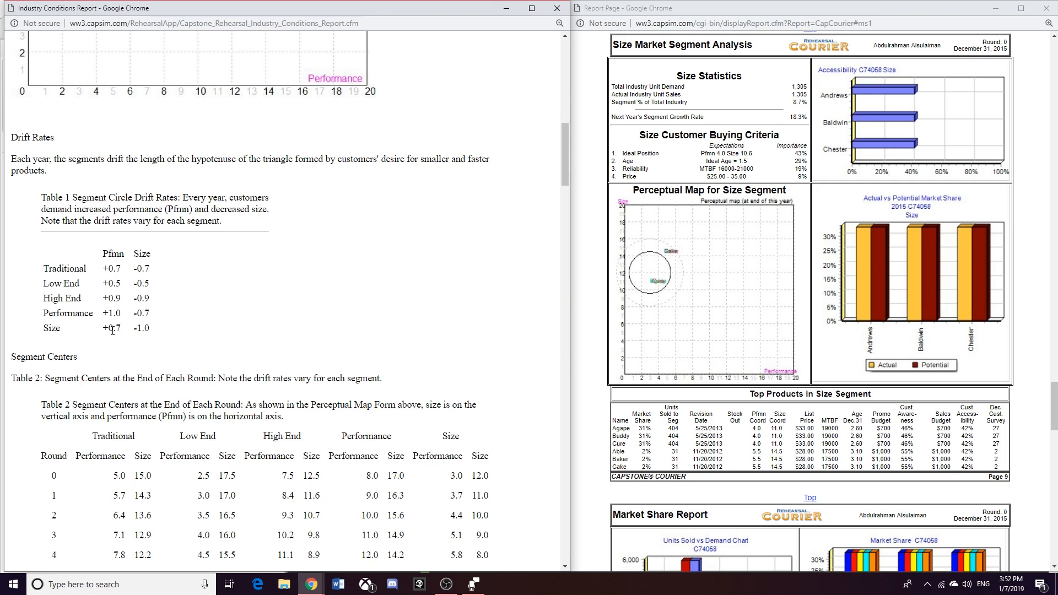
left_click(507, 8)
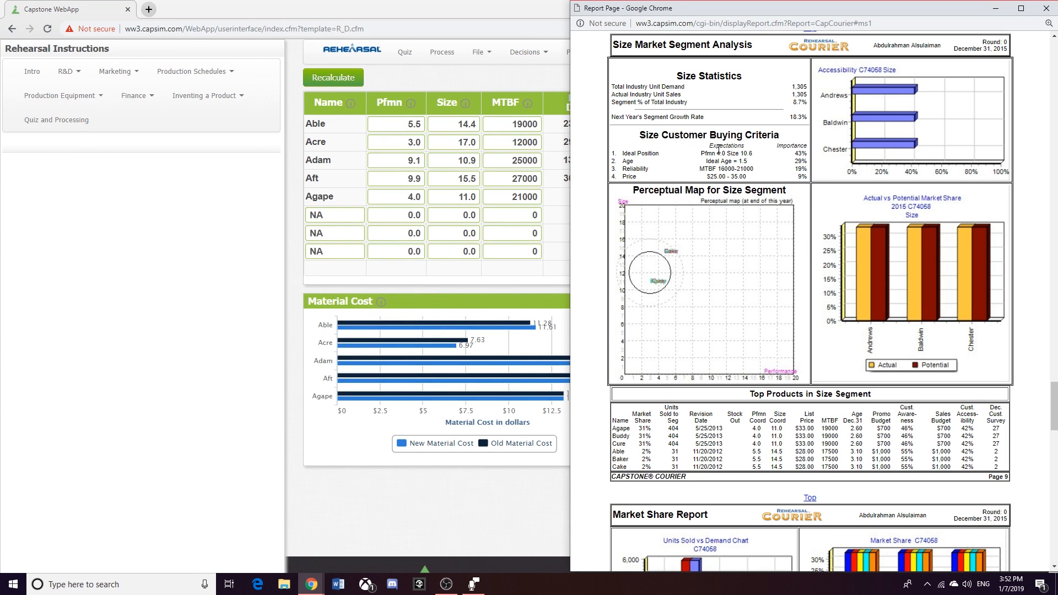
left_click(396, 194)
double_click(397, 194)
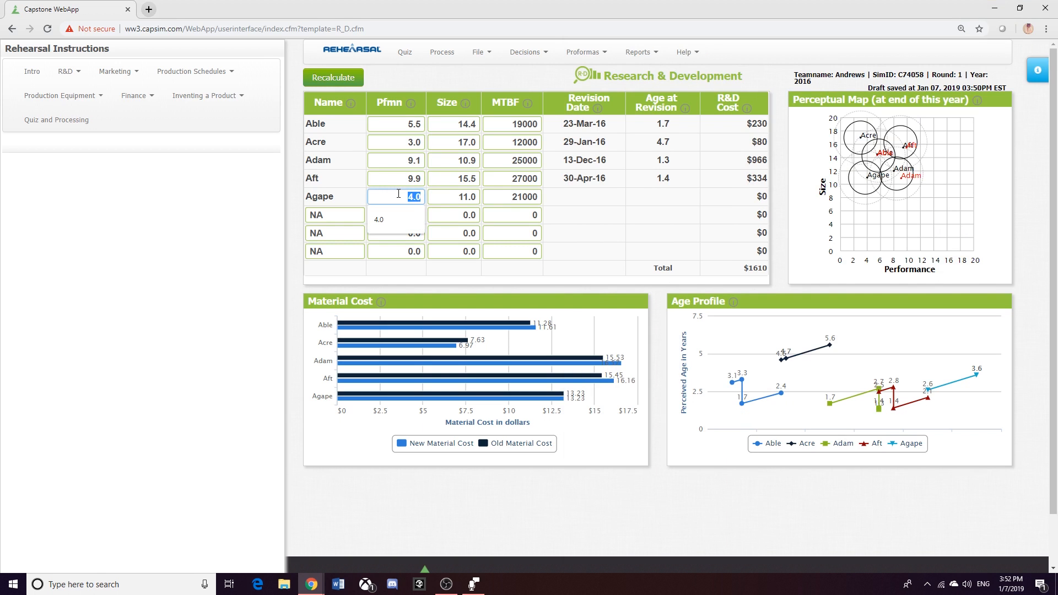
type("4.35")
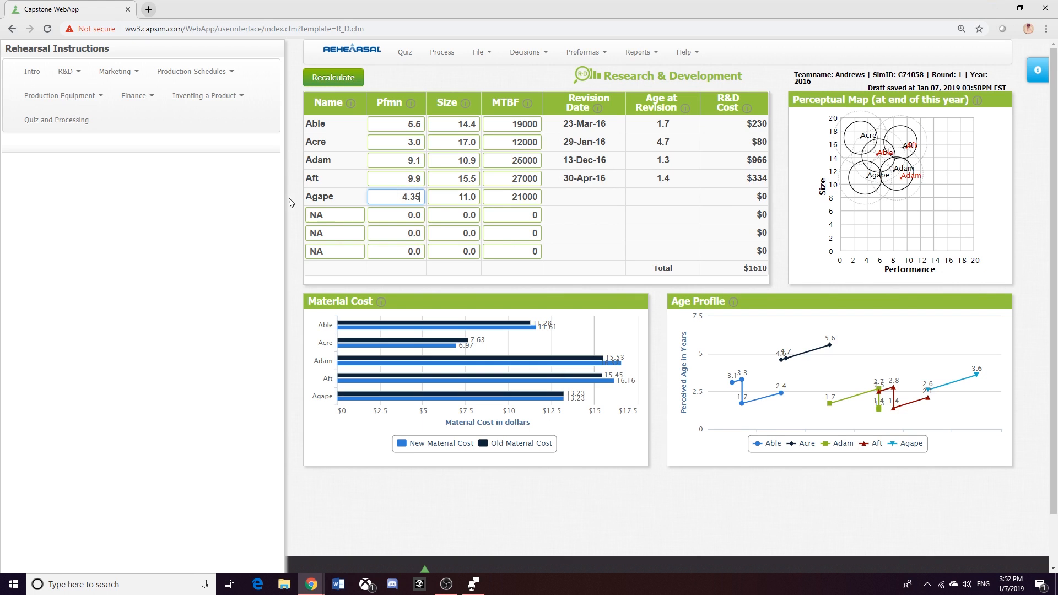
left_click_drag(289, 198, 320, 194)
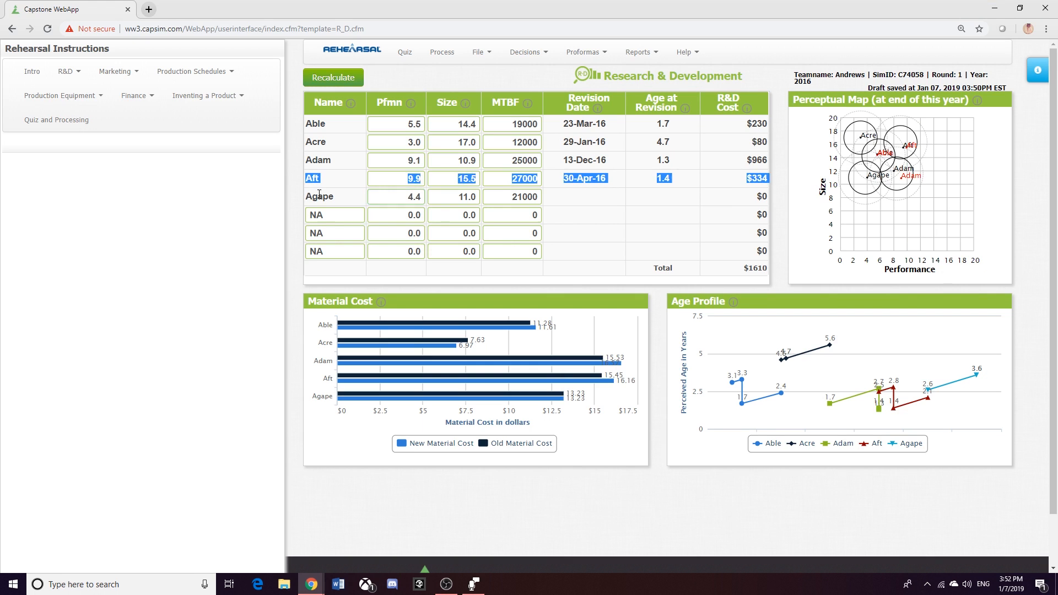
left_click(375, 204)
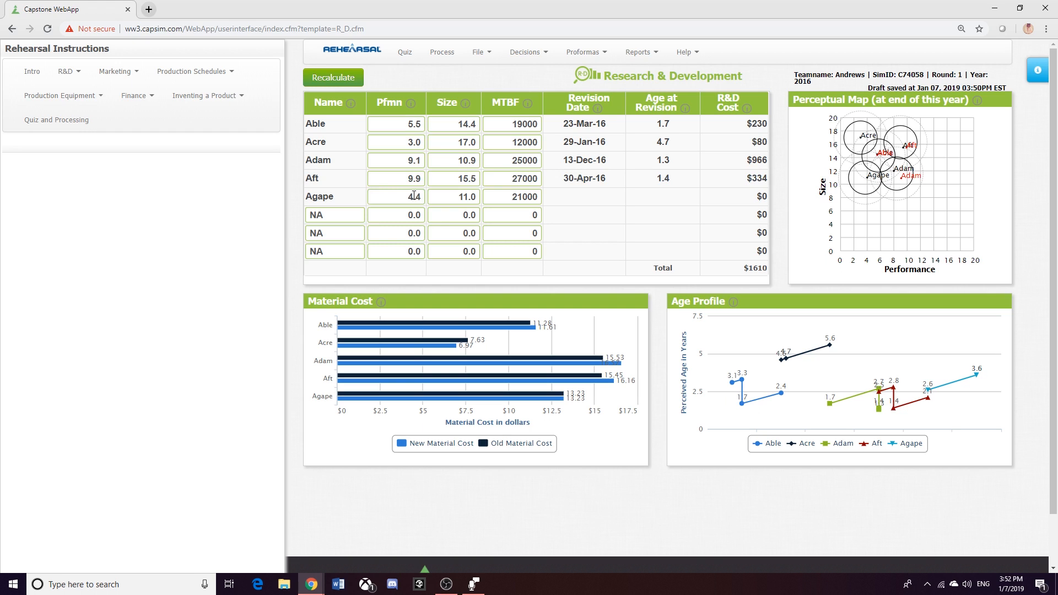
- Check the Size segment's ideal size in the Courier and its size drift rate in the Industry Conditions Report
mouse_move(317, 583)
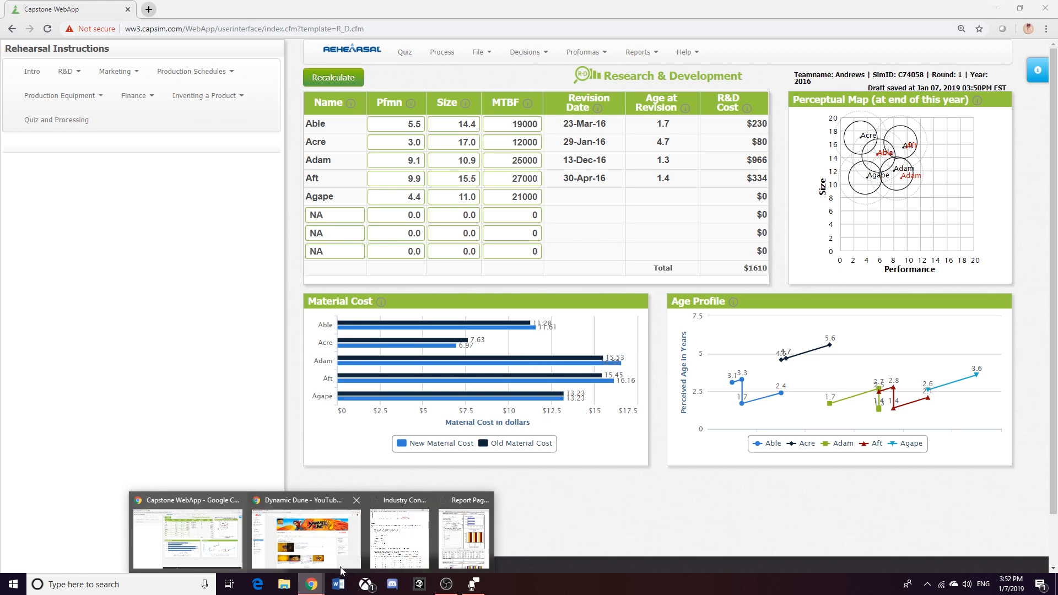
mouse_move(414, 551)
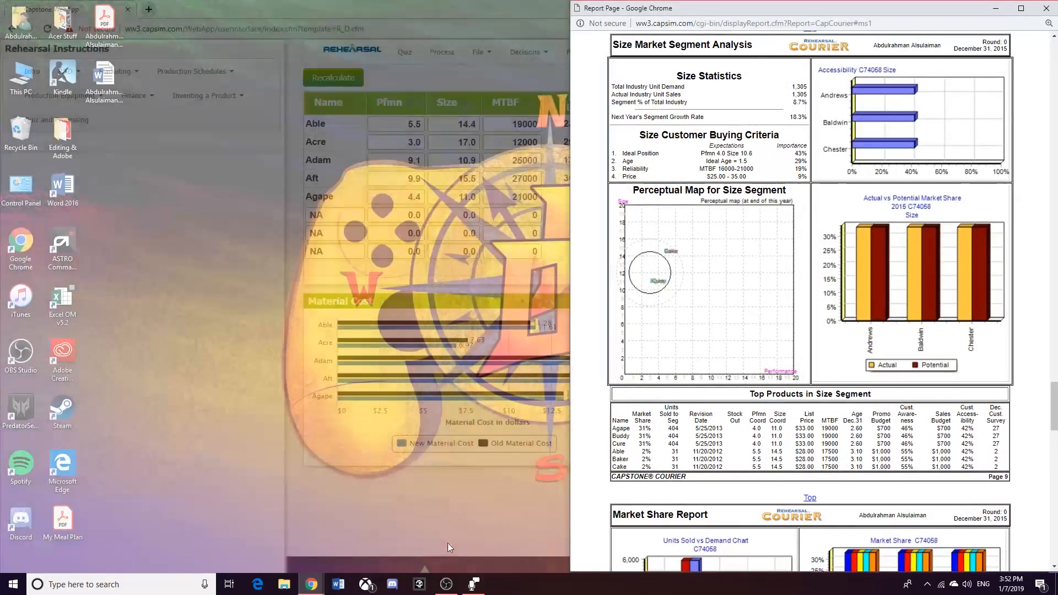
left_click(448, 543)
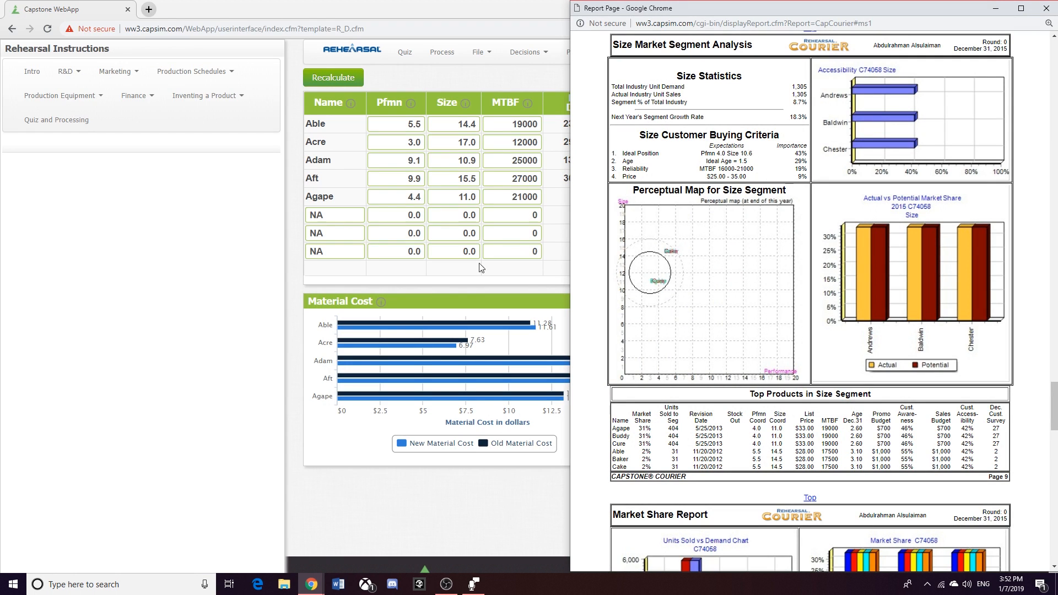
left_click(317, 586)
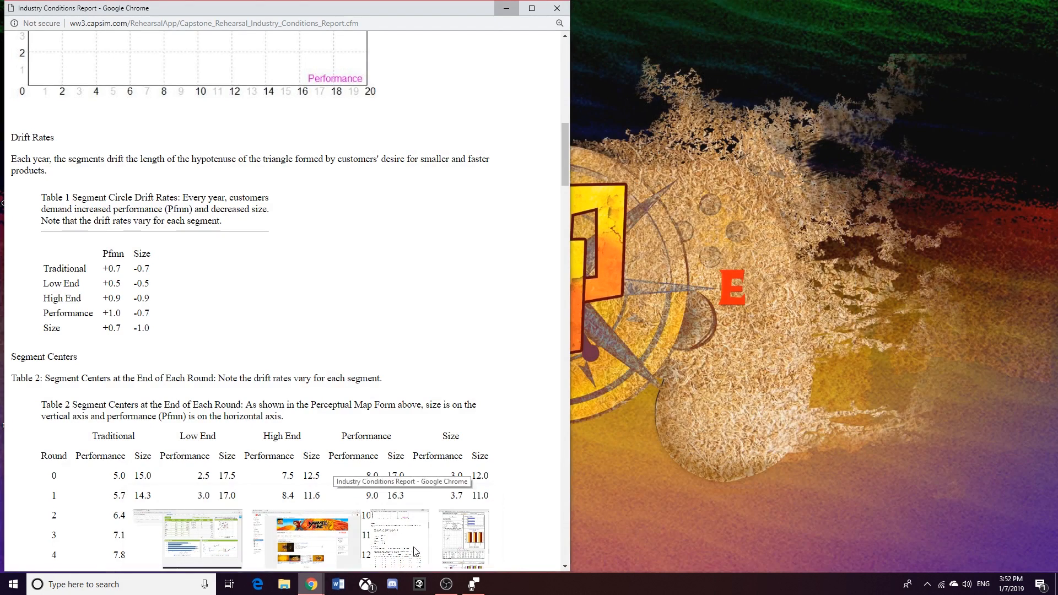
left_click(399, 538)
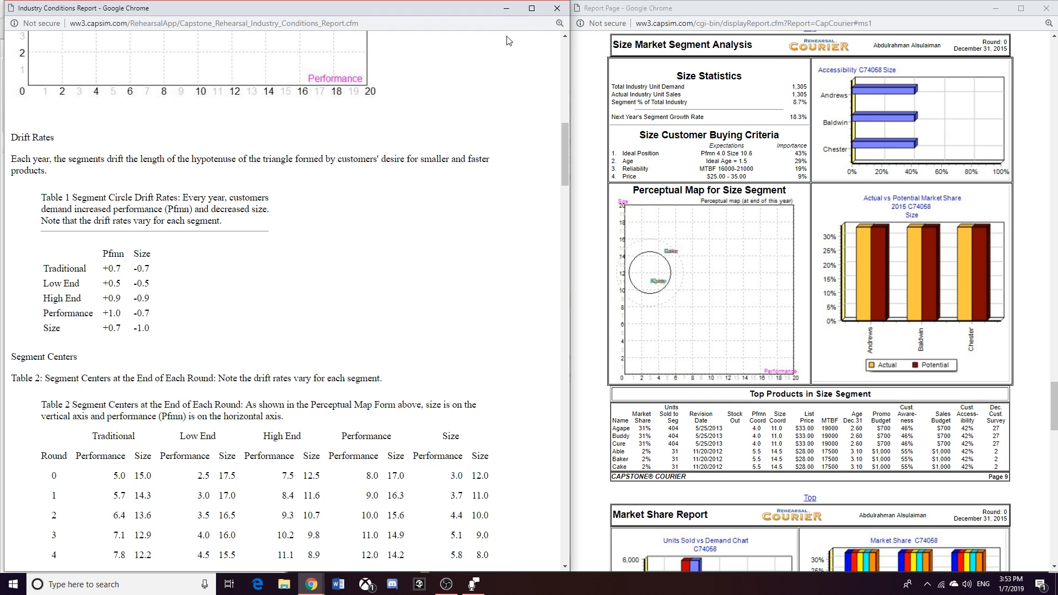
left_click(506, 9)
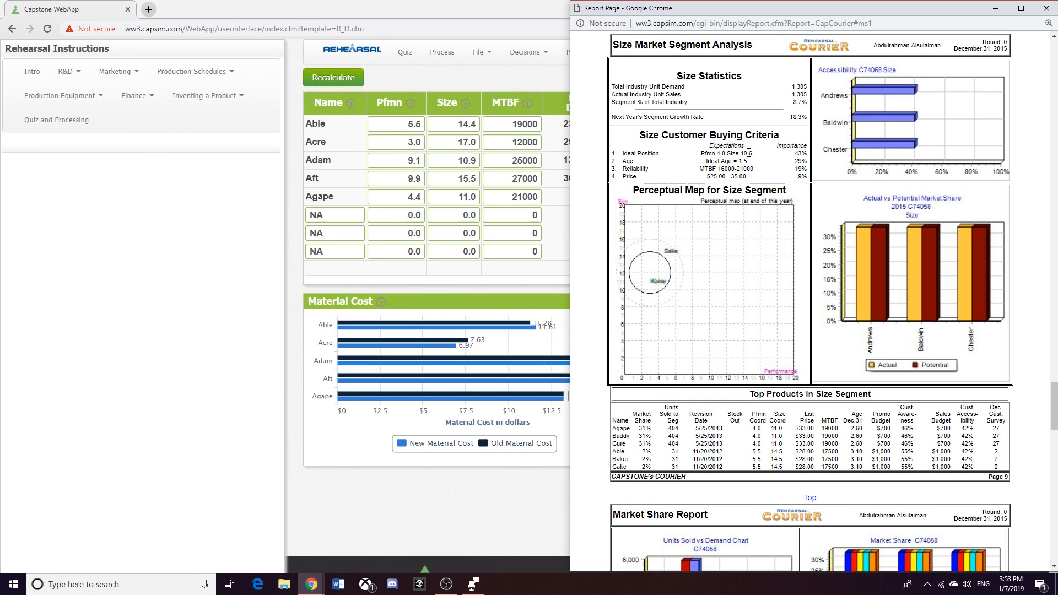
- Set Agape's size to 10.1 and recalculate the R&D decisions
left_click(460, 200)
double_click(460, 200)
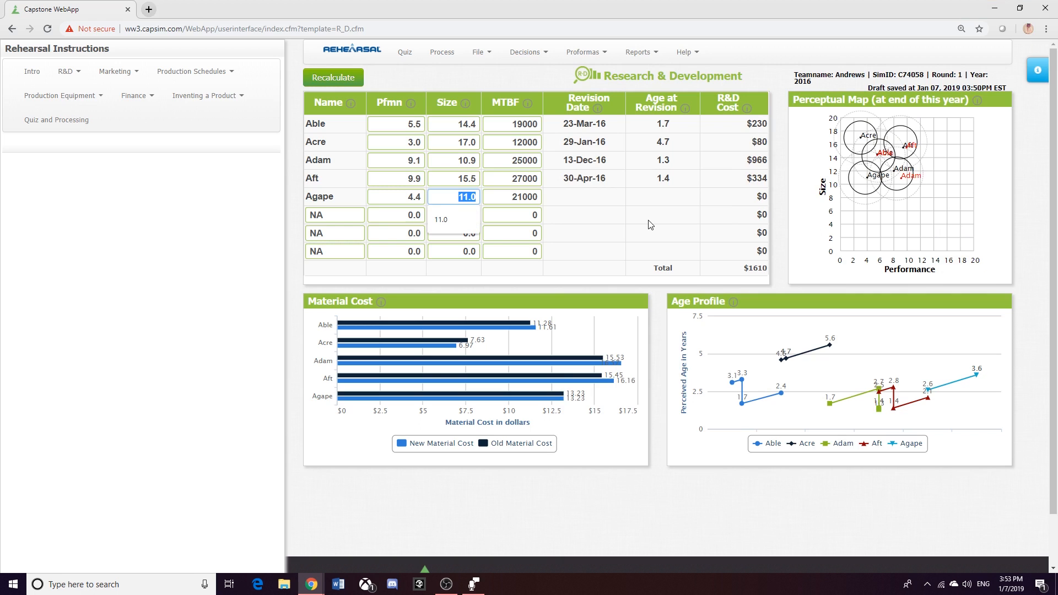
type("10.1")
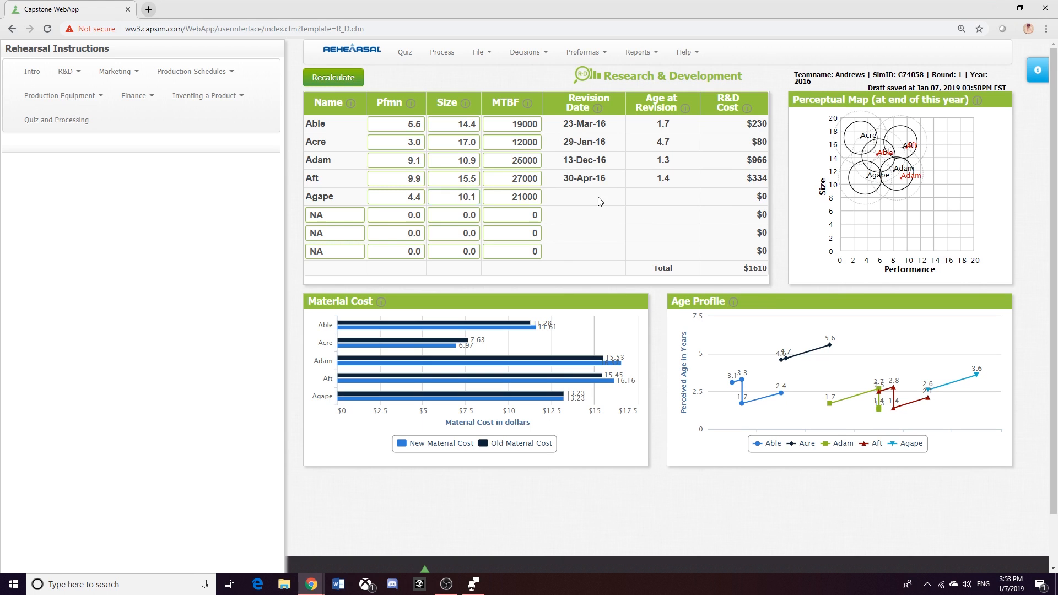
left_click(333, 80)
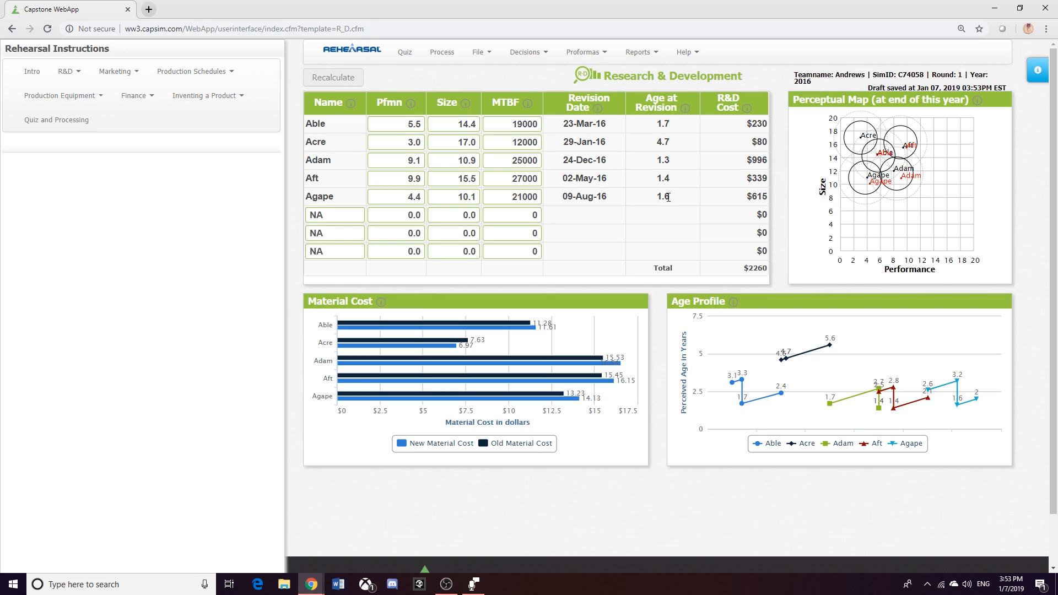
- Check Agape's age at revision against the Size segment's ideal age in the Courier, and return to the R&D page
left_click(316, 586)
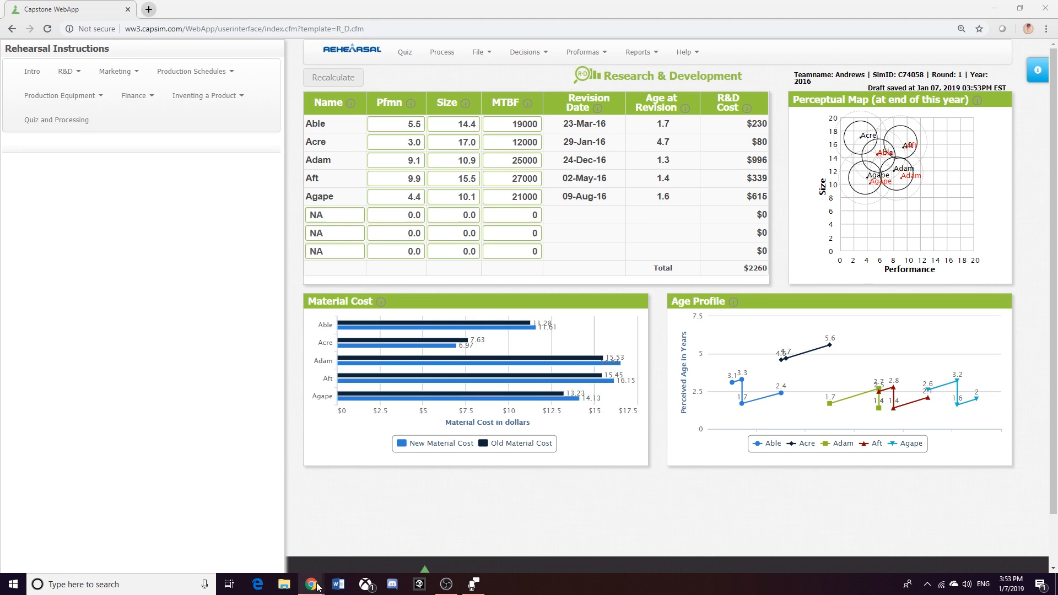
mouse_move(449, 533)
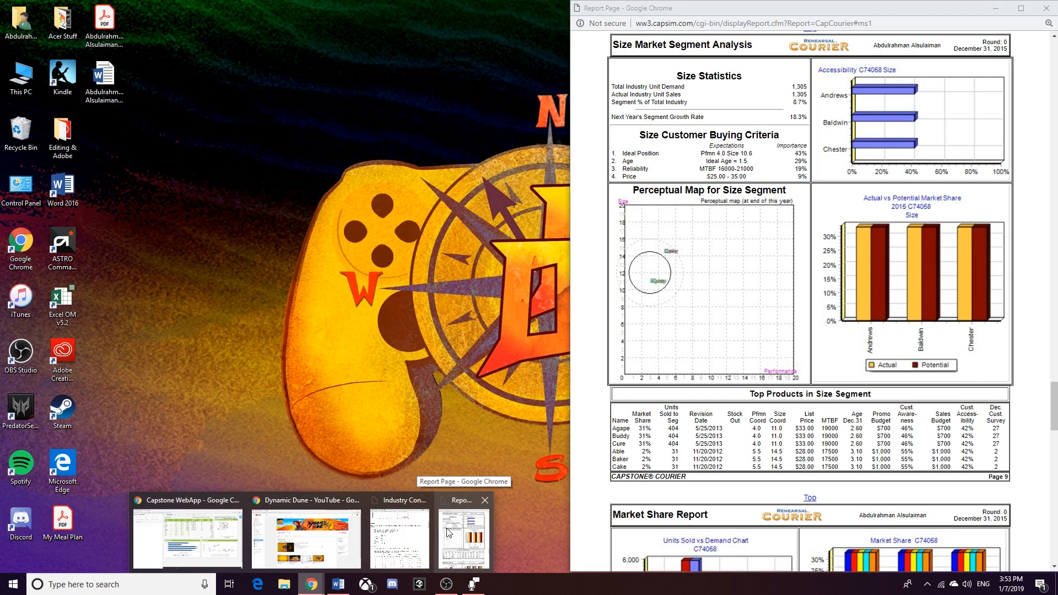
left_click(450, 533)
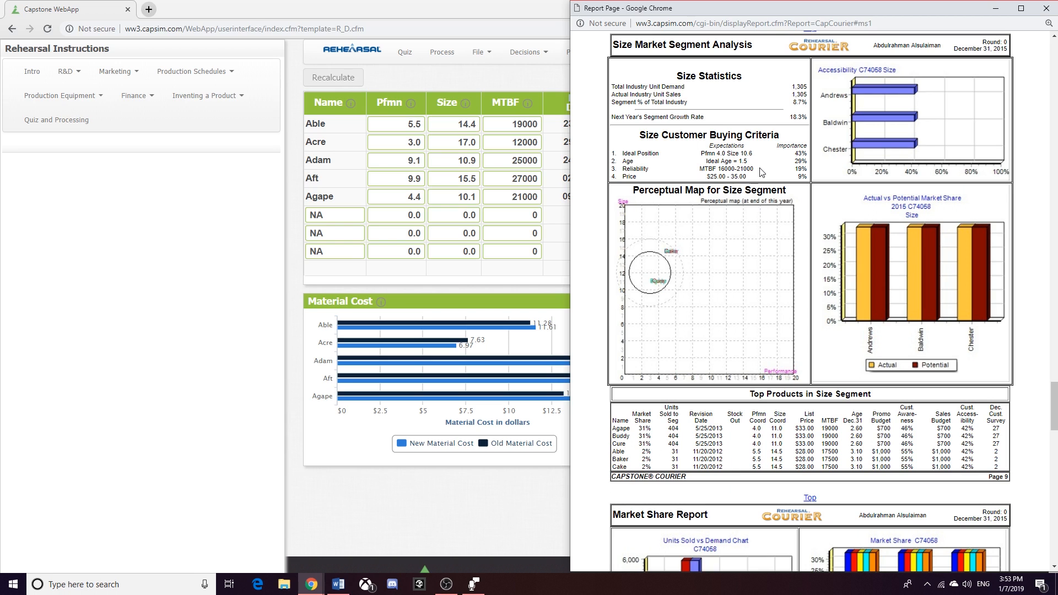
left_click(555, 228)
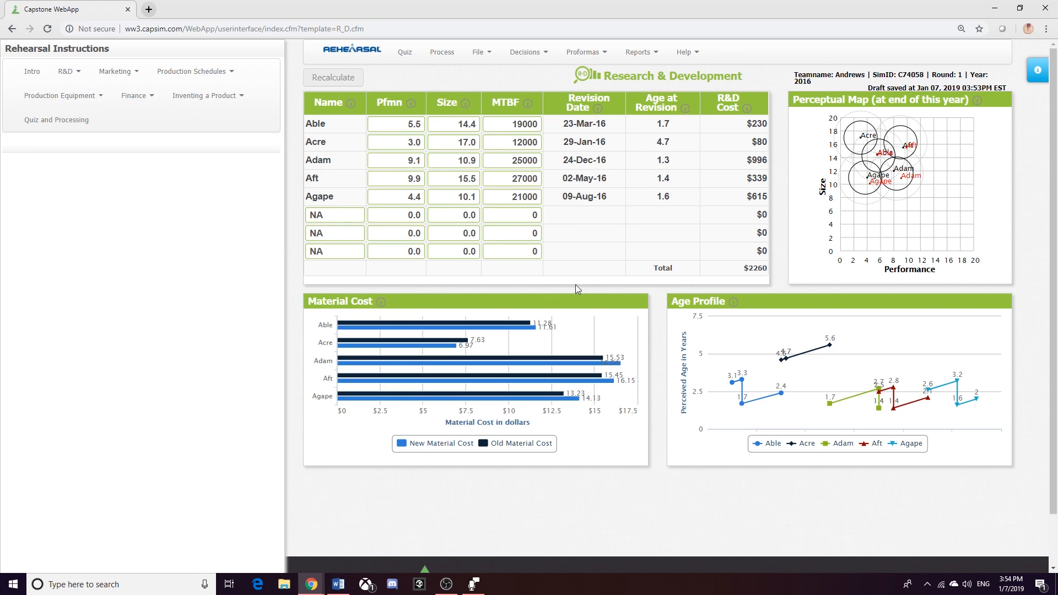
left_click(540, 55)
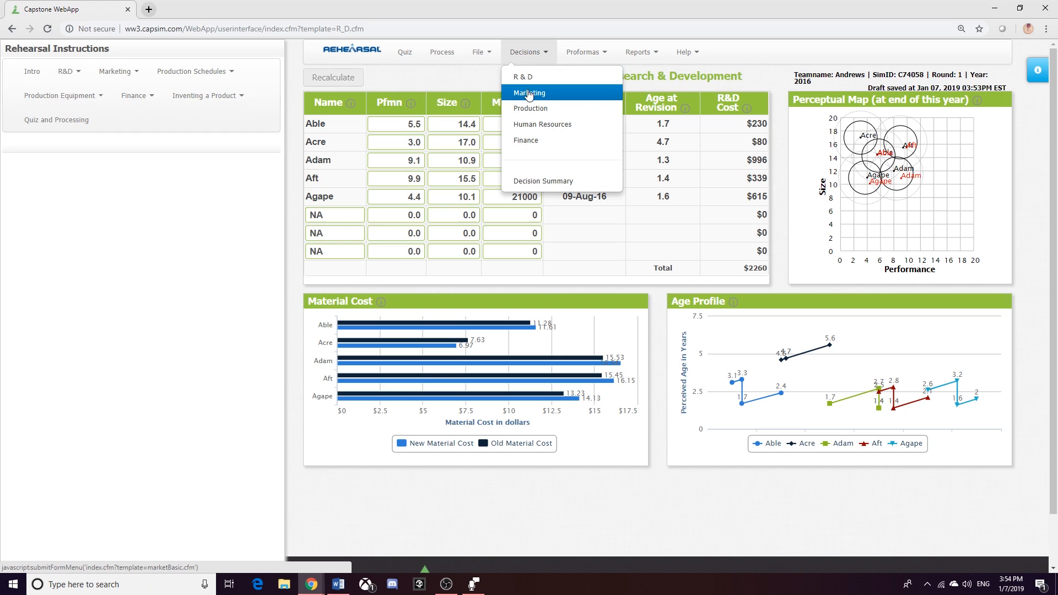
left_click(638, 228)
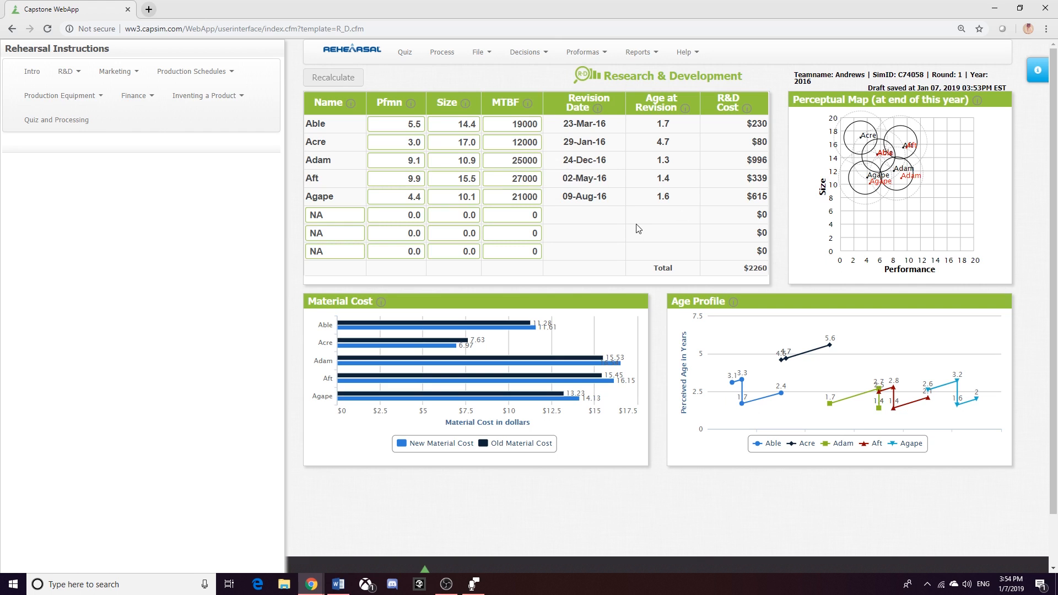